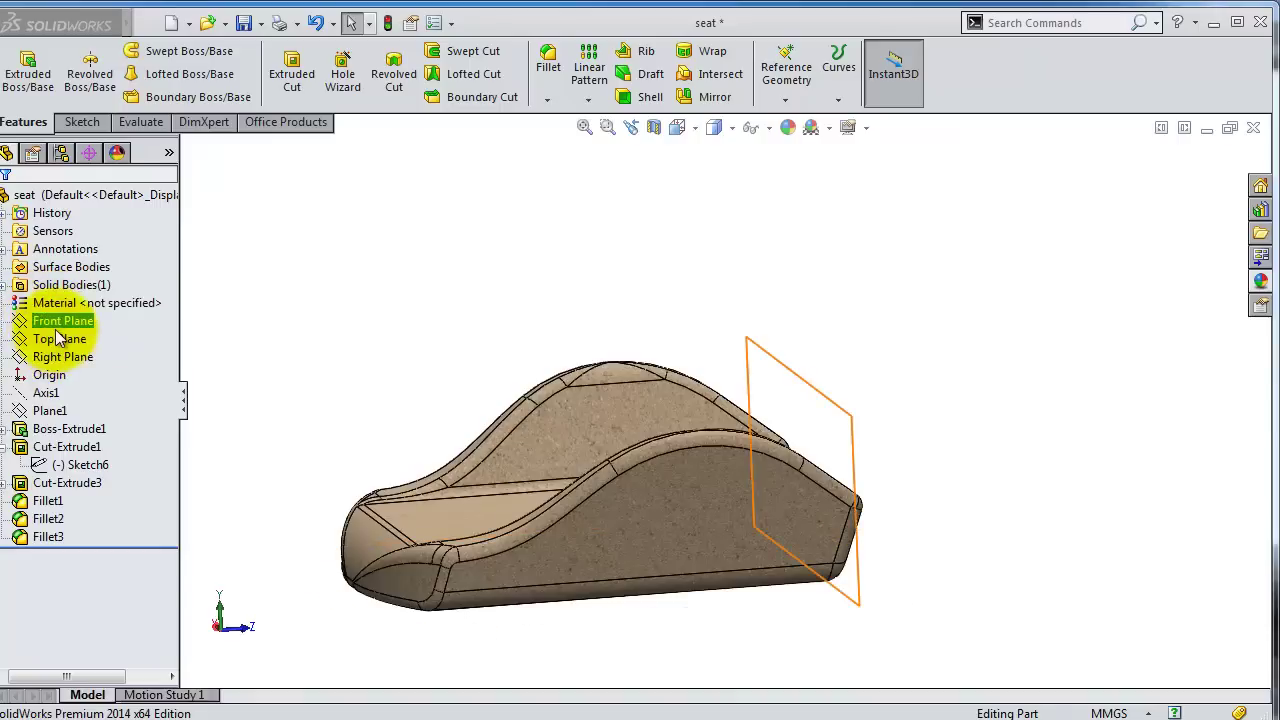
Start a new sketch on the Right Plane and view it face-on
{"action": "left_click", "coordinate": [60, 357]}
{"action": "middle_click_drag", "start_coordinate": [509, 320], "coordinate": [540, 385]}
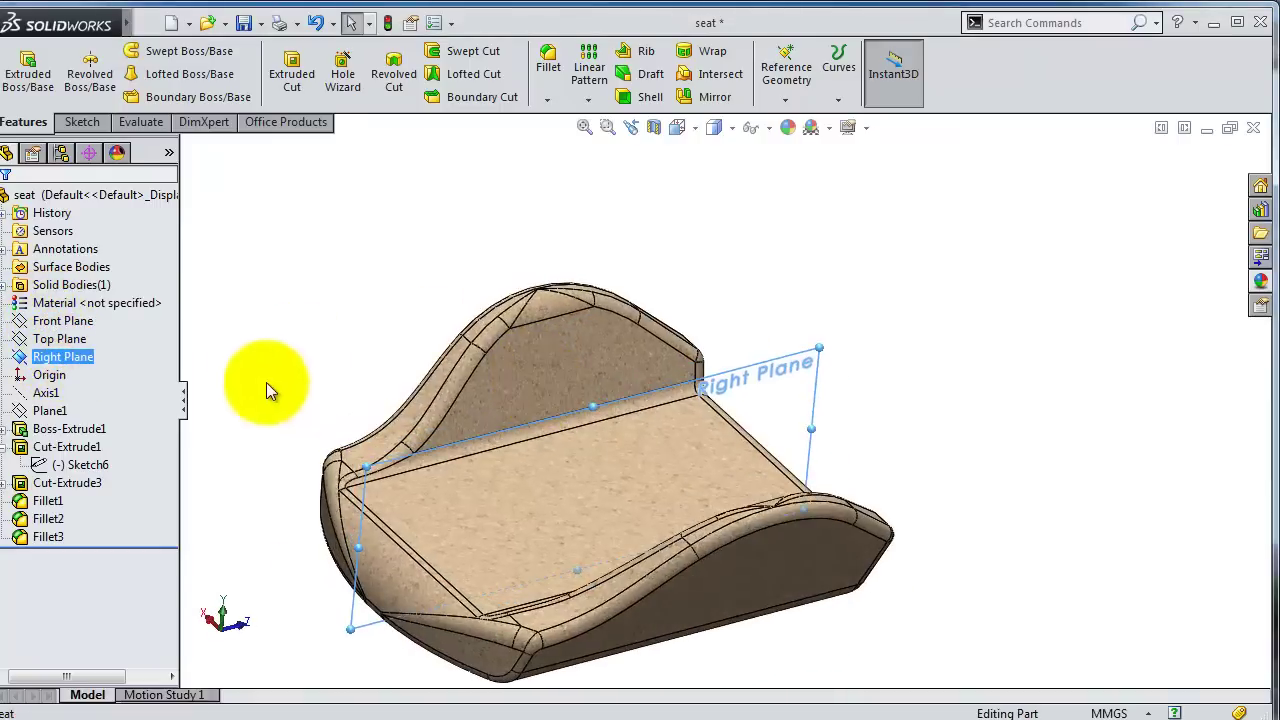
{"action": "left_click", "coordinate": [45, 355]}
{"action": "left_click", "coordinate": [45, 325]}
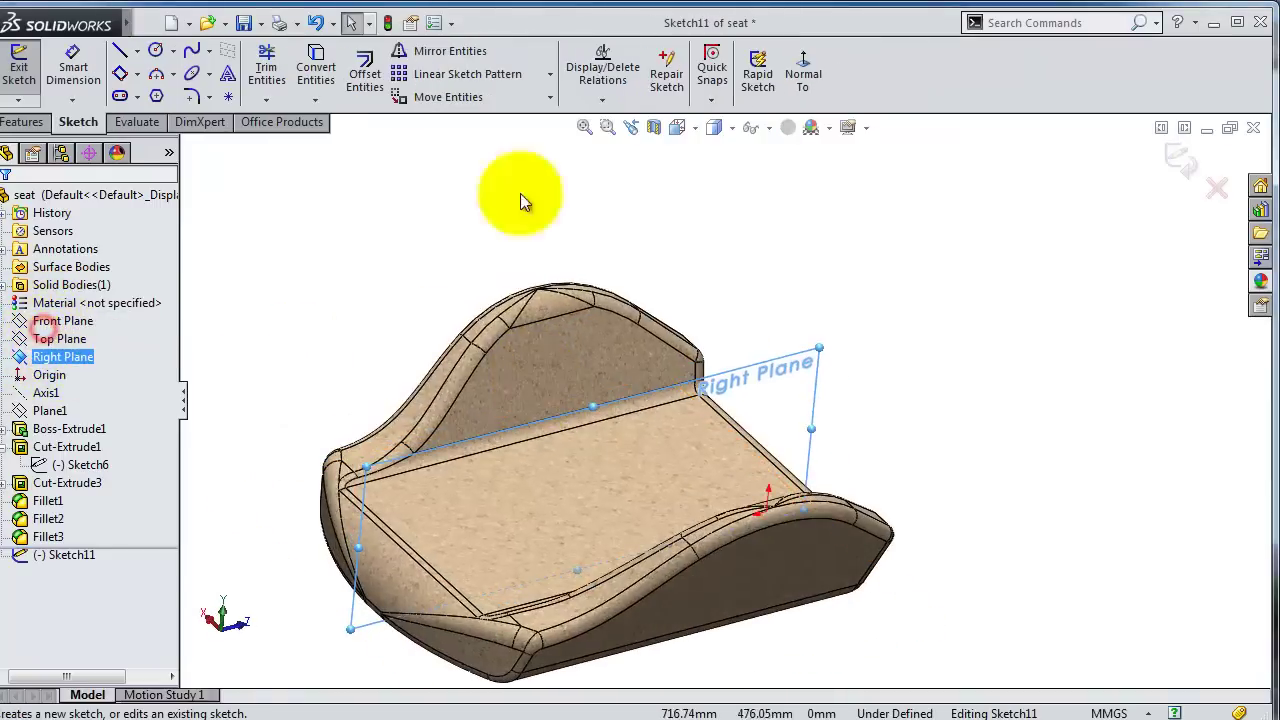
{"action": "left_click", "coordinate": [803, 72]}
{"action": "left_click", "coordinate": [818, 74]}
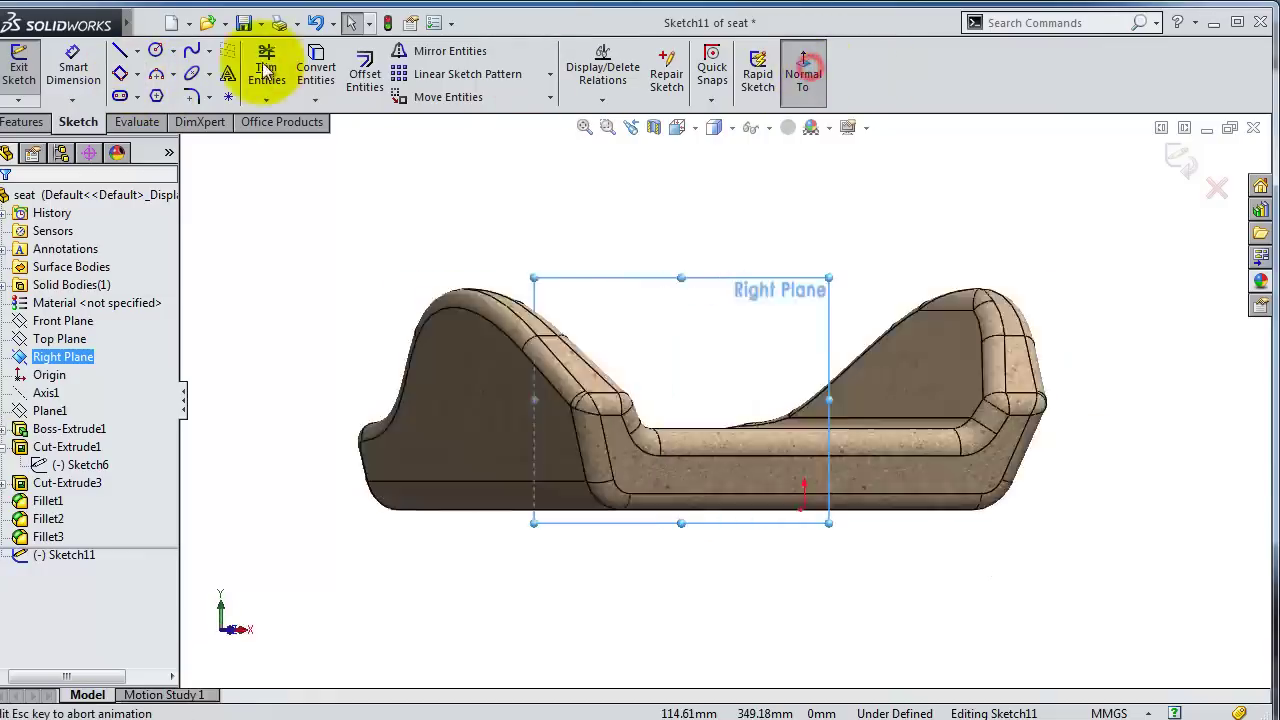
Draw a horizontal centerline rightward from the seat's lower corner
{"action": "left_click", "coordinate": [137, 51]}
{"action": "left_click", "coordinate": [148, 93]}
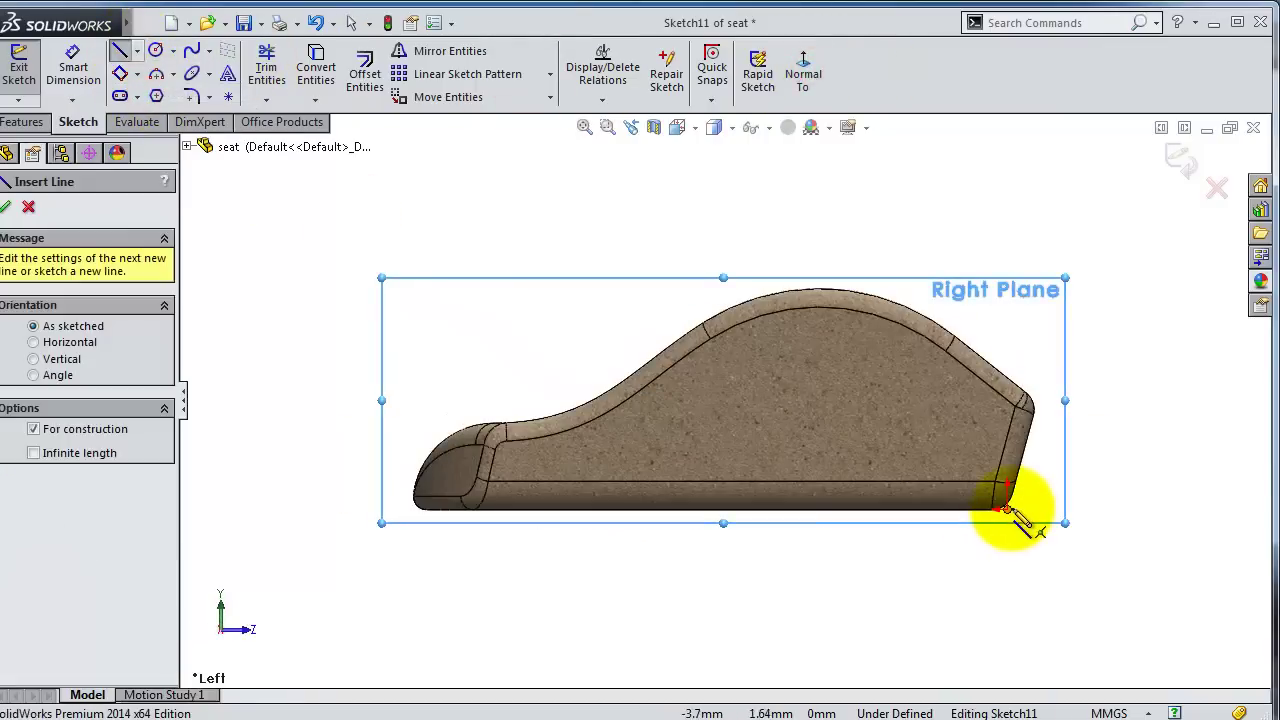
{"action": "left_click", "coordinate": [1001, 506]}
{"action": "key", "text": "z"}
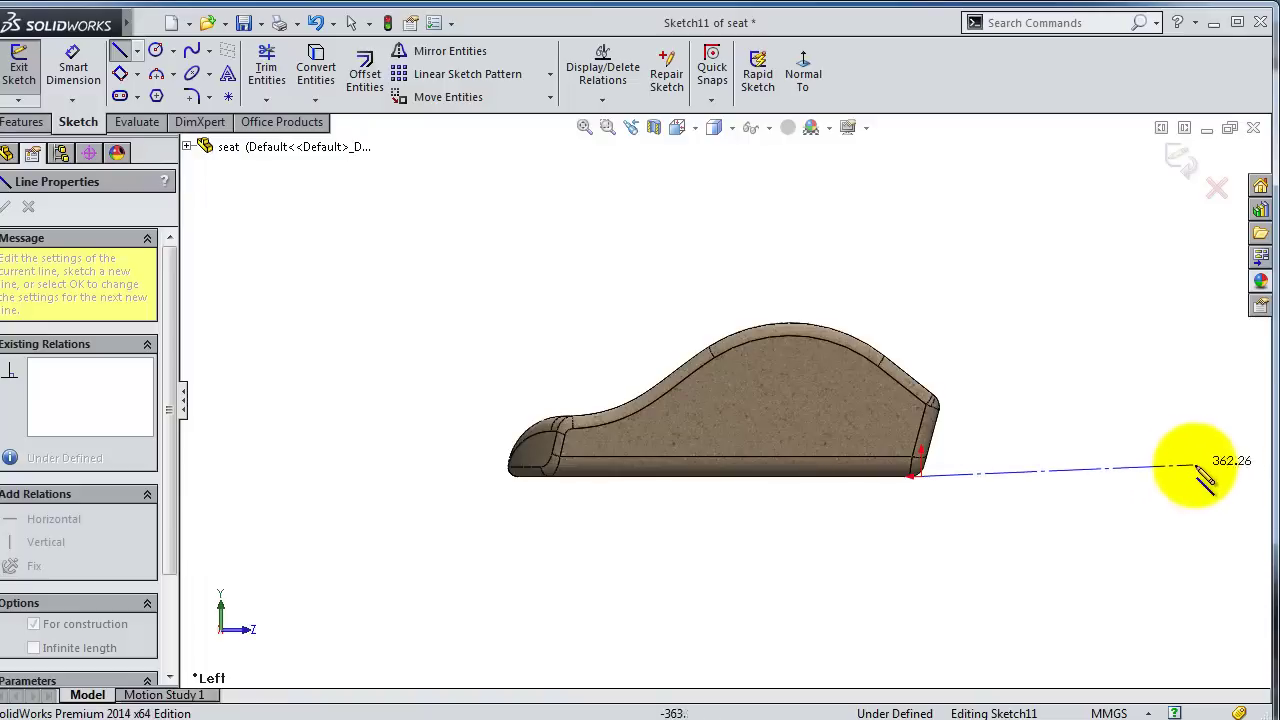
{"action": "left_click", "coordinate": [1200, 474]}
Draw a regular line from the seat's lower corner angling up and to the right
{"action": "left_click", "coordinate": [136, 52]}
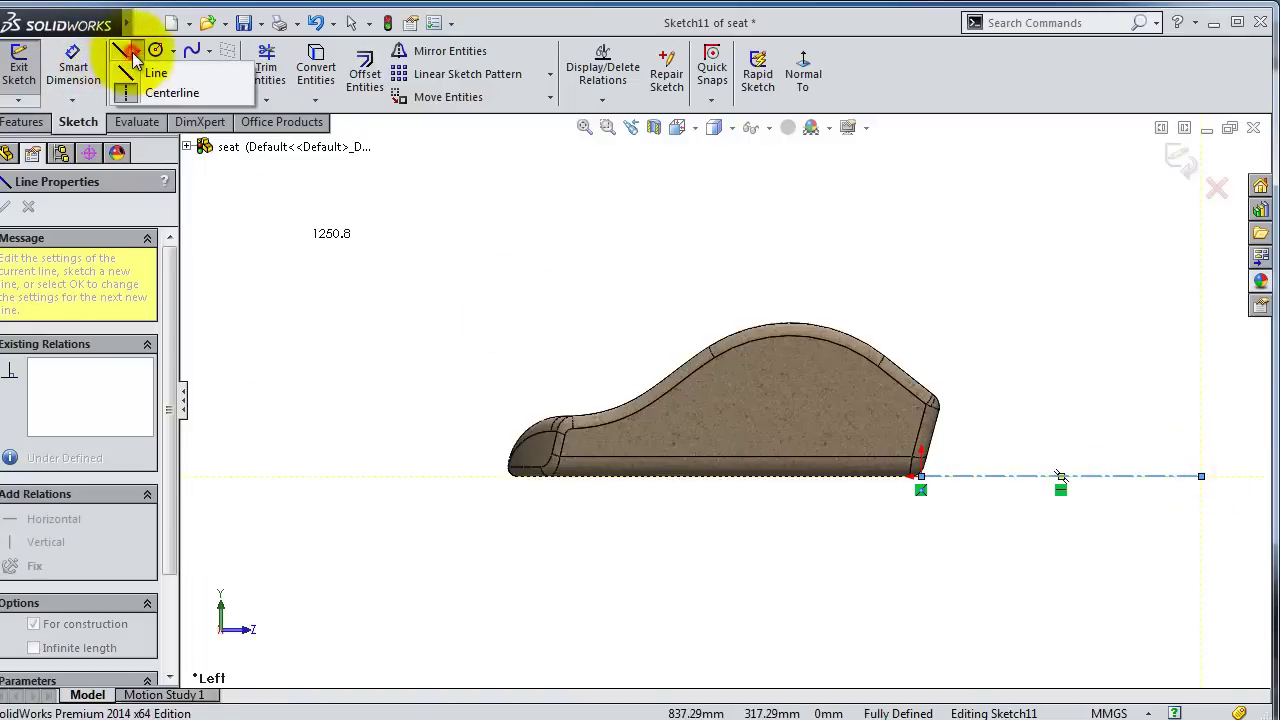
{"action": "left_click", "coordinate": [150, 73]}
{"action": "scroll", "coordinate": [975, 335], "scroll_direction": "down", "scroll_amount": 4}
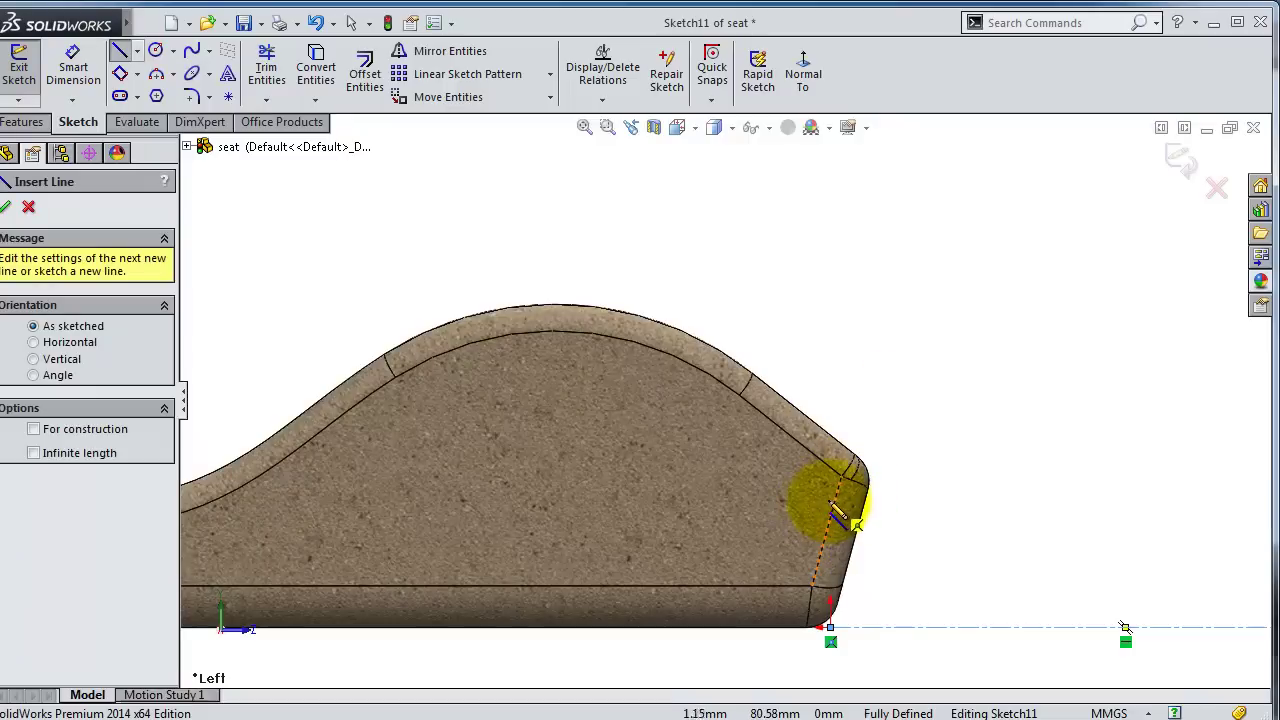
{"action": "left_click", "coordinate": [828, 503]}
{"action": "scroll", "coordinate": [915, 305], "scroll_direction": "up", "scroll_amount": 2}
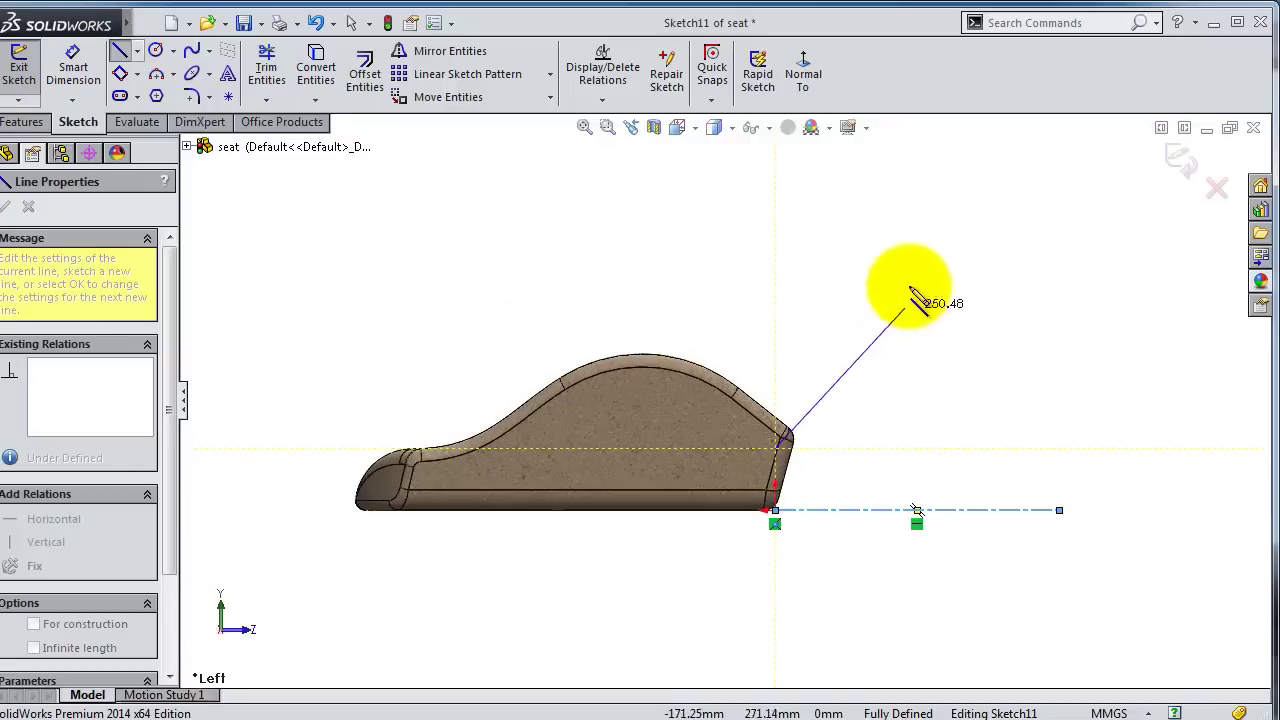
{"action": "left_click", "coordinate": [880, 202]}
Dimension the slanted line at 83° to the centerline
{"action": "key", "text": "d"}
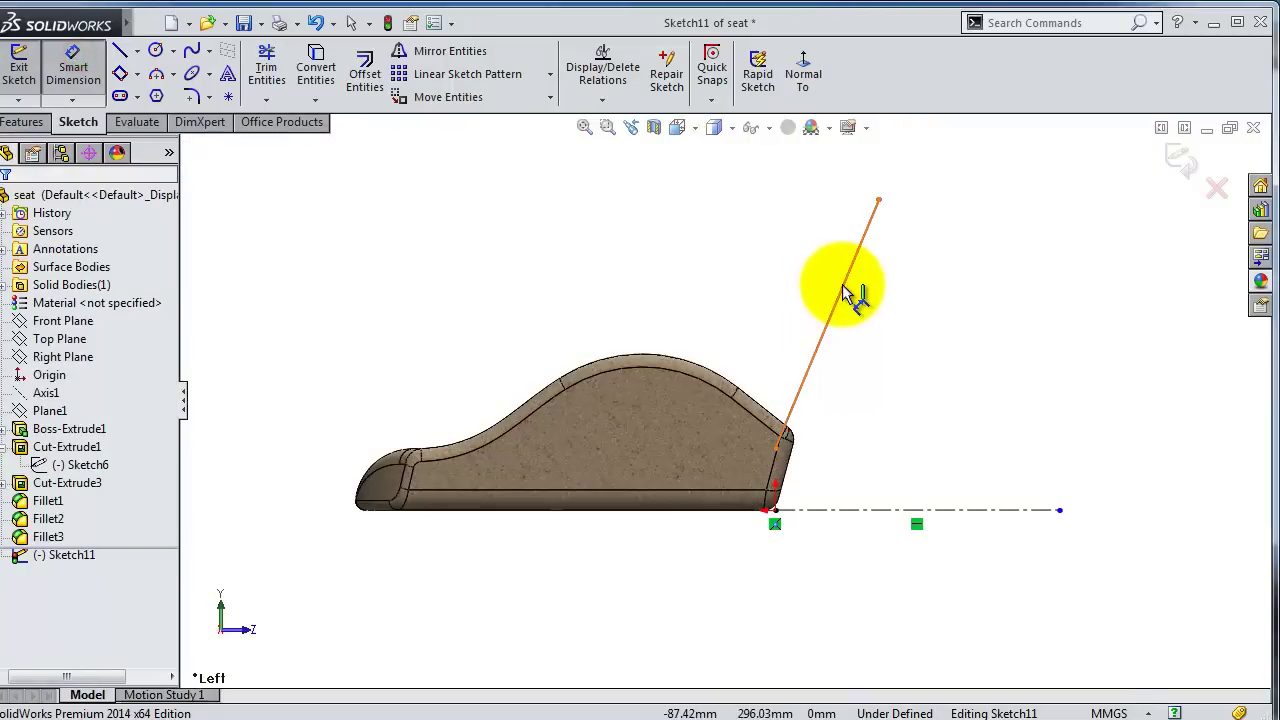
{"action": "left_click", "coordinate": [842, 285]}
{"action": "left_click", "coordinate": [870, 510]}
{"action": "left_click", "coordinate": [935, 490]}
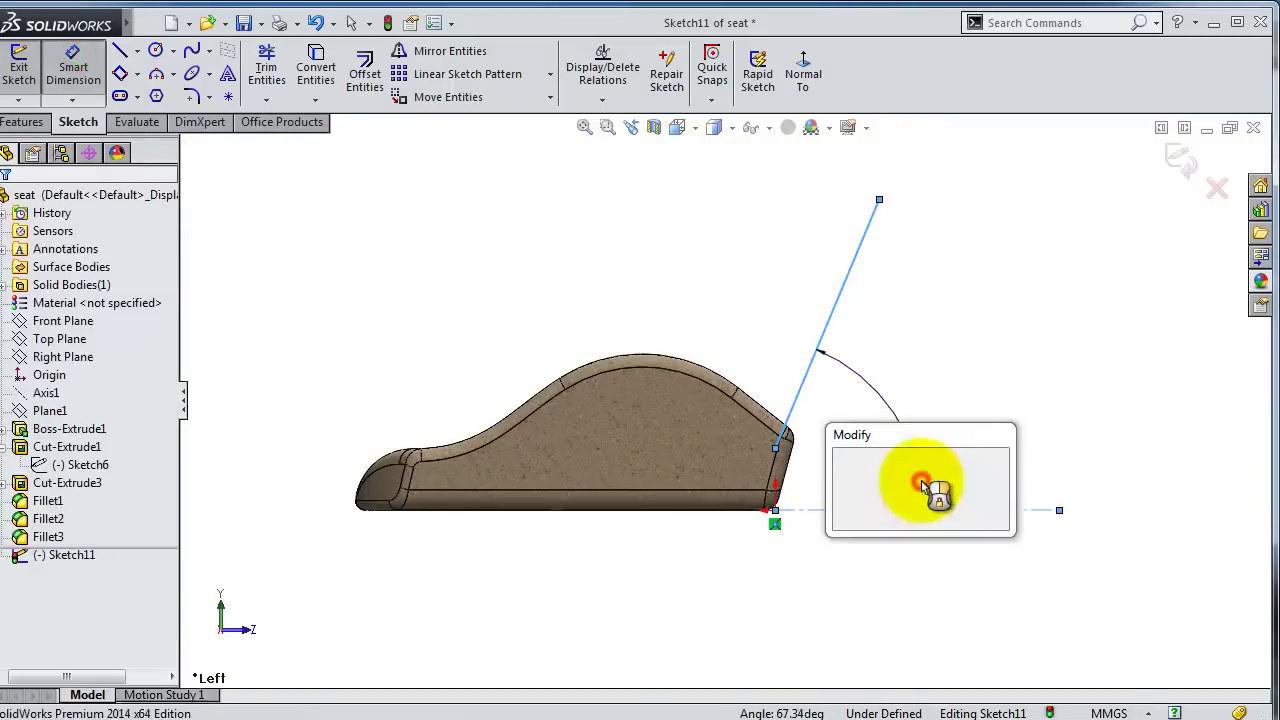
{"action": "type", "text": "83"}
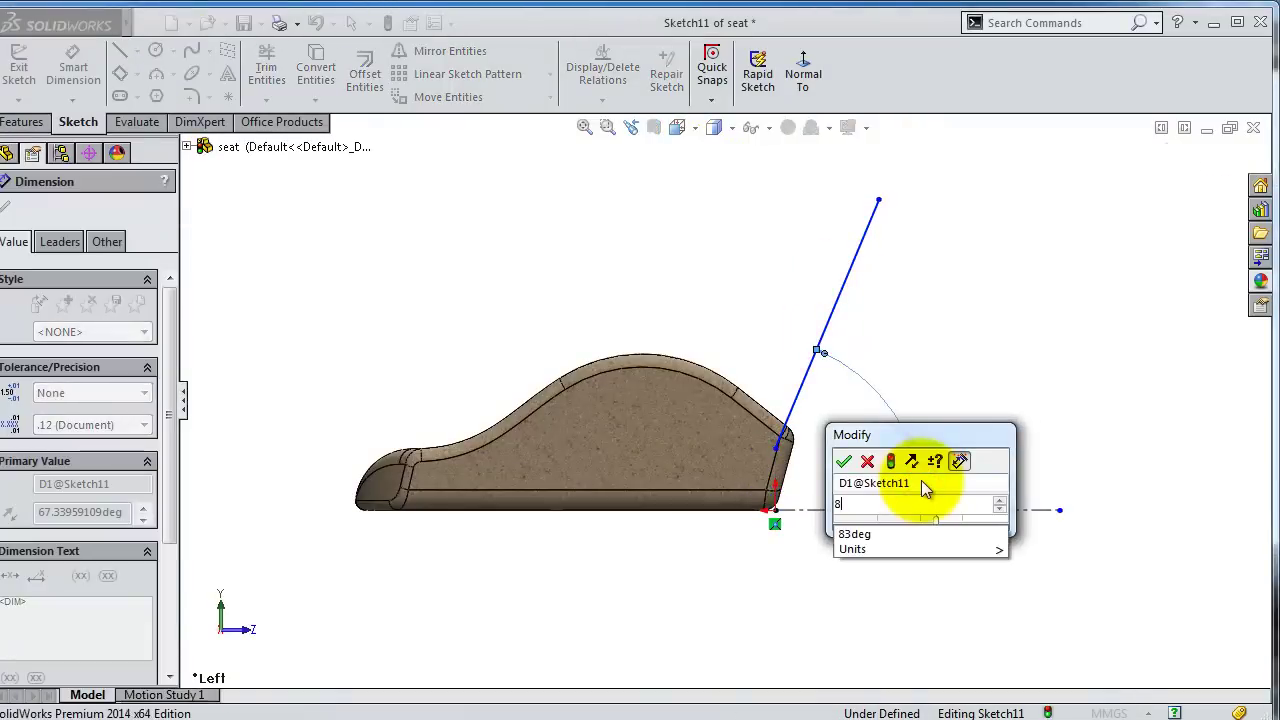
{"action": "key", "text": "Return"}
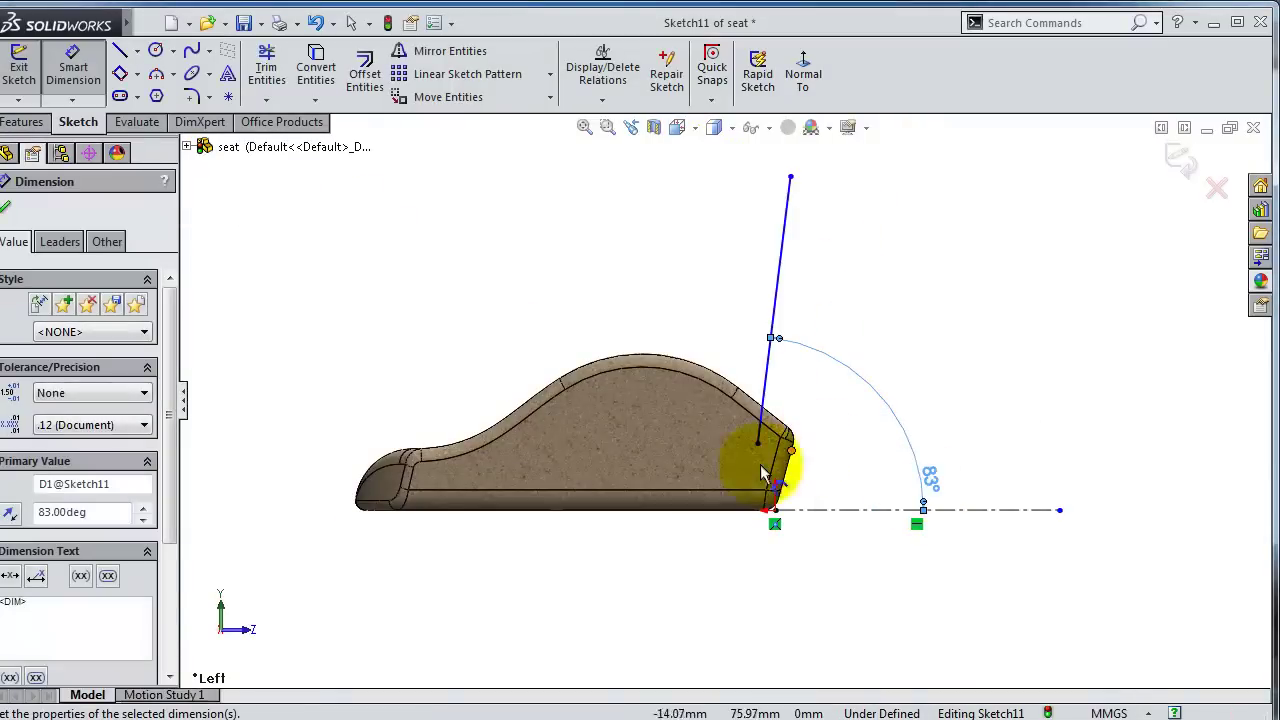
Set the line's lower endpoint 88 mm and its top endpoint 500 mm above the centerline
{"action": "left_click", "coordinate": [760, 450]}
{"action": "left_click", "coordinate": [830, 511]}
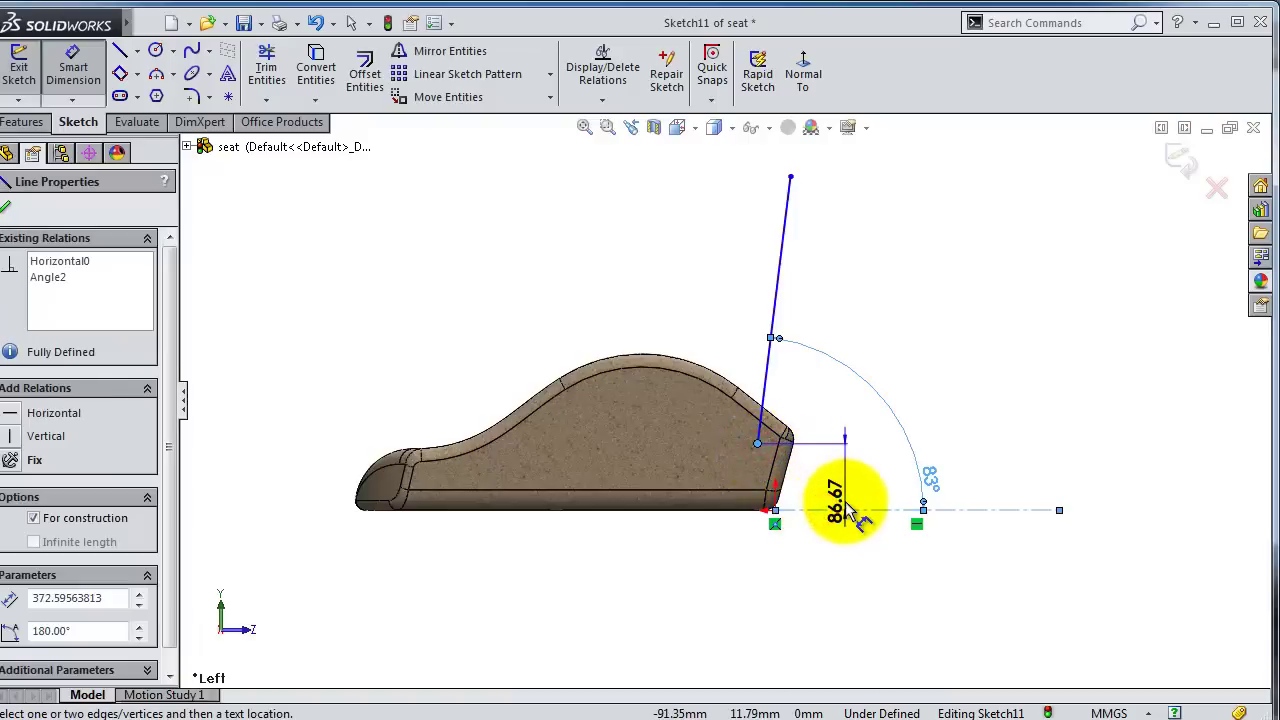
{"action": "left_click", "coordinate": [848, 512]}
{"action": "type", "text": "88"}
{"action": "key", "text": "Return"}
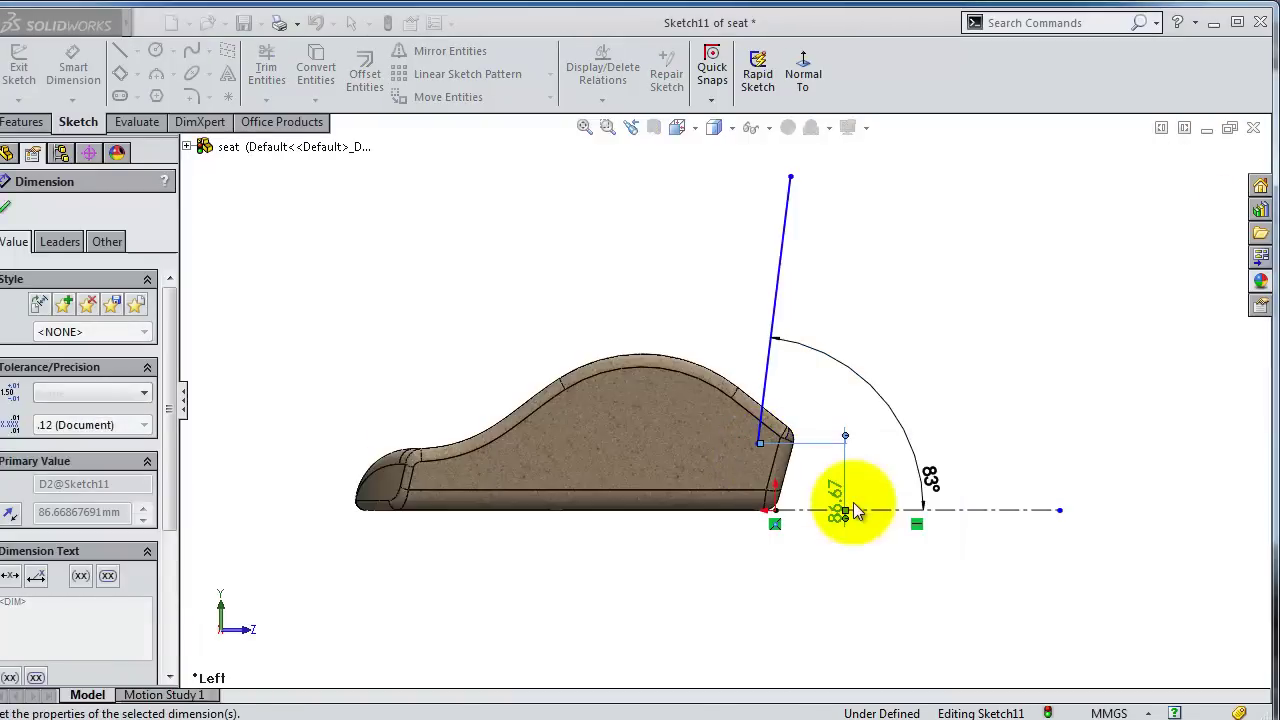
{"action": "left_click", "coordinate": [790, 177]}
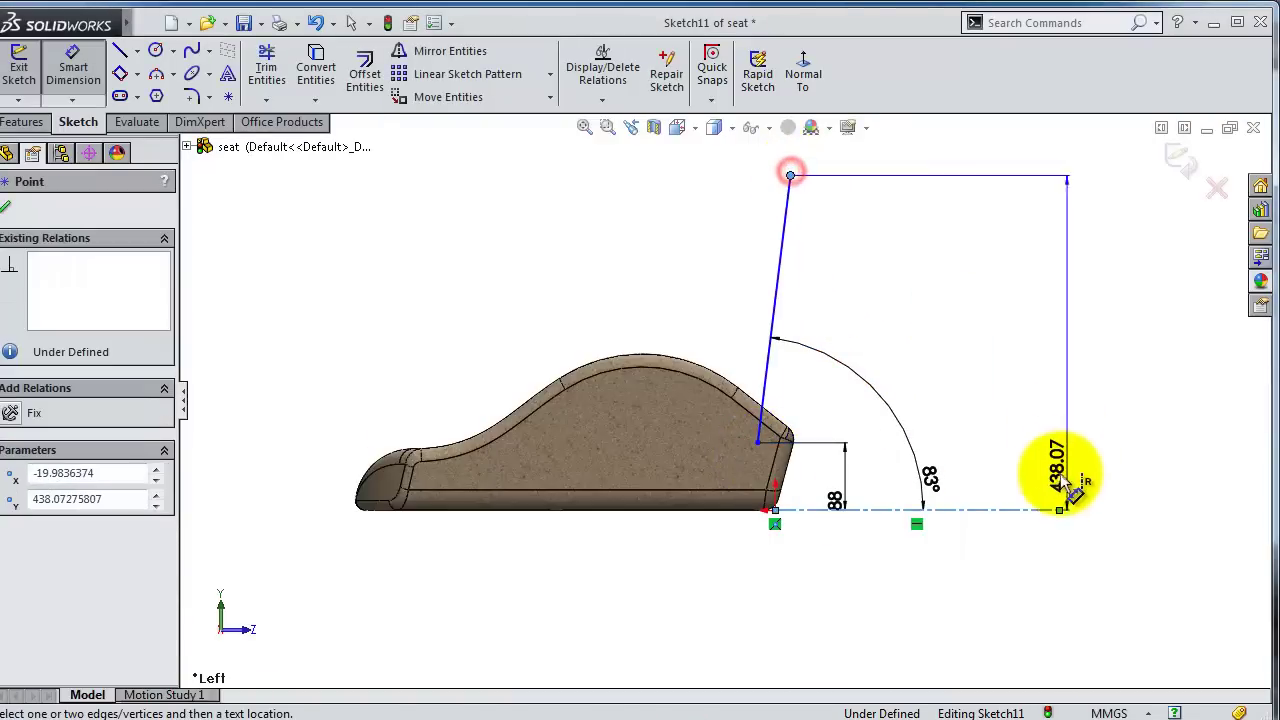
{"action": "left_click", "coordinate": [1068, 508]}
{"action": "type", "text": "500"}
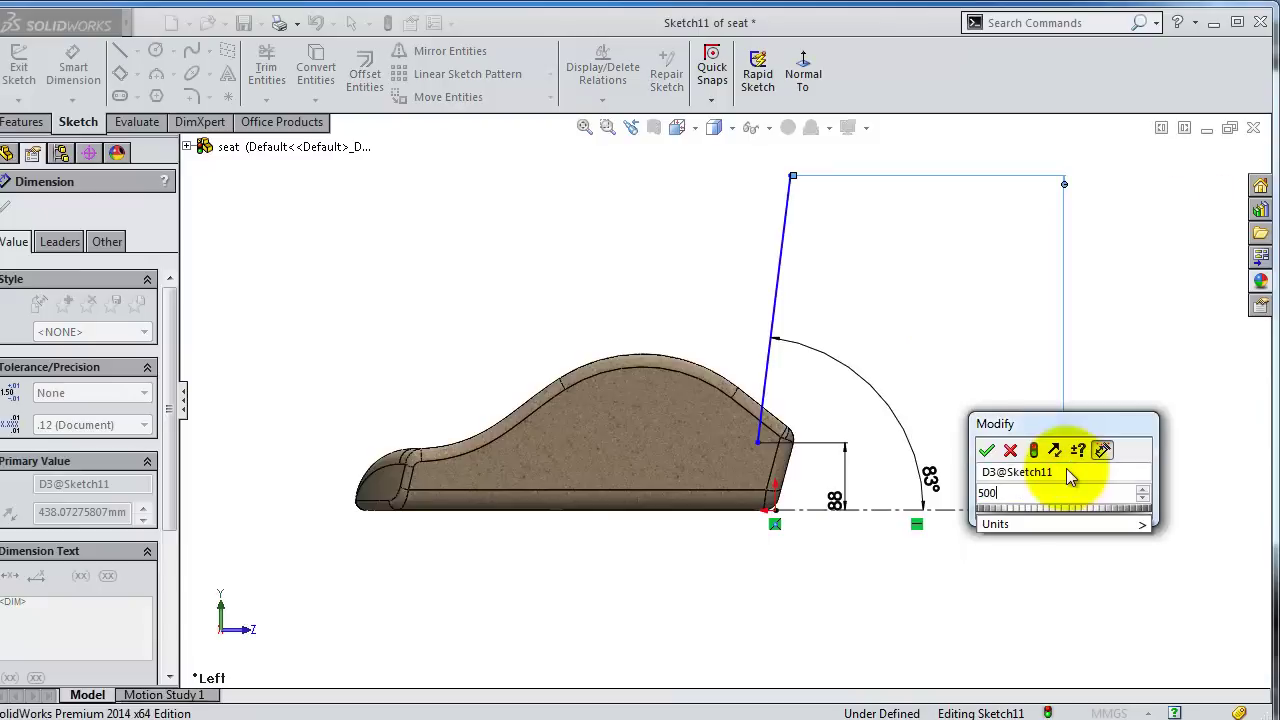
{"action": "key", "text": "Return"}
{"action": "scroll", "coordinate": [725, 356], "scroll_direction": "up", "scroll_amount": 3}
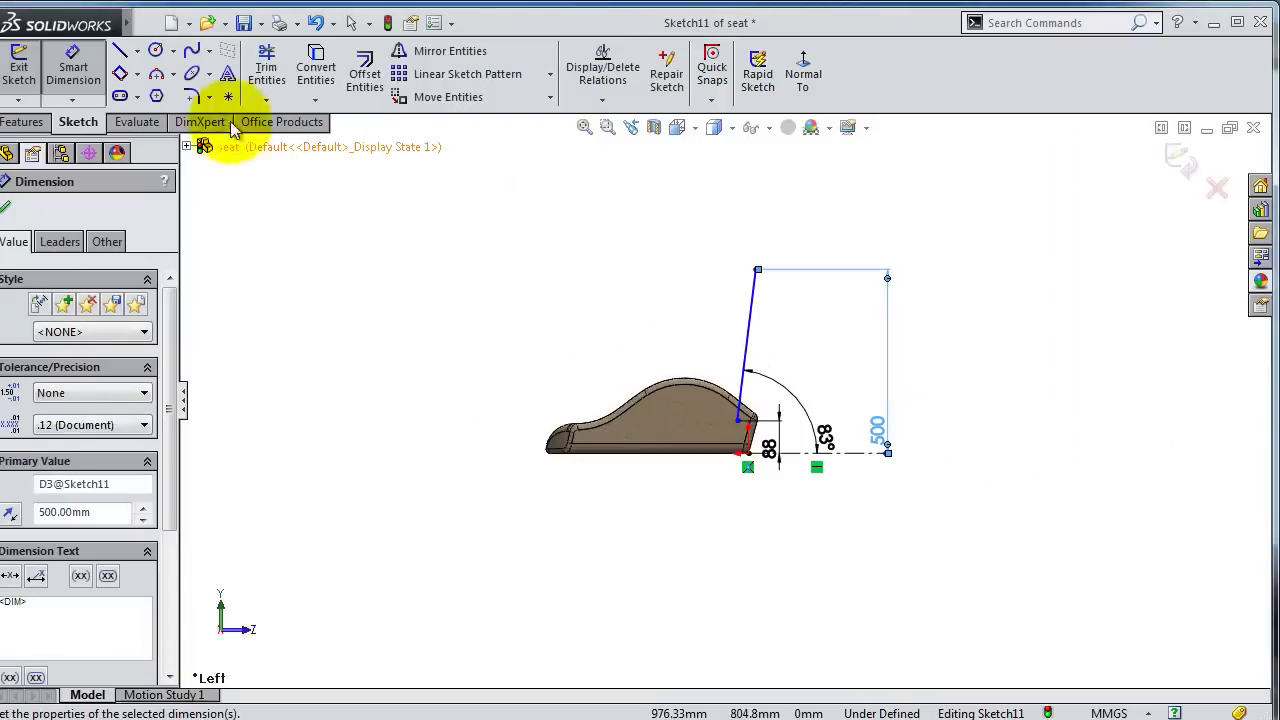
Draw the outline's top edge leftward from the slanted line's top, then a slanted side down
{"action": "left_click", "coordinate": [120, 52]}
{"action": "scroll", "coordinate": [490, 198], "scroll_direction": "down", "scroll_amount": 5}
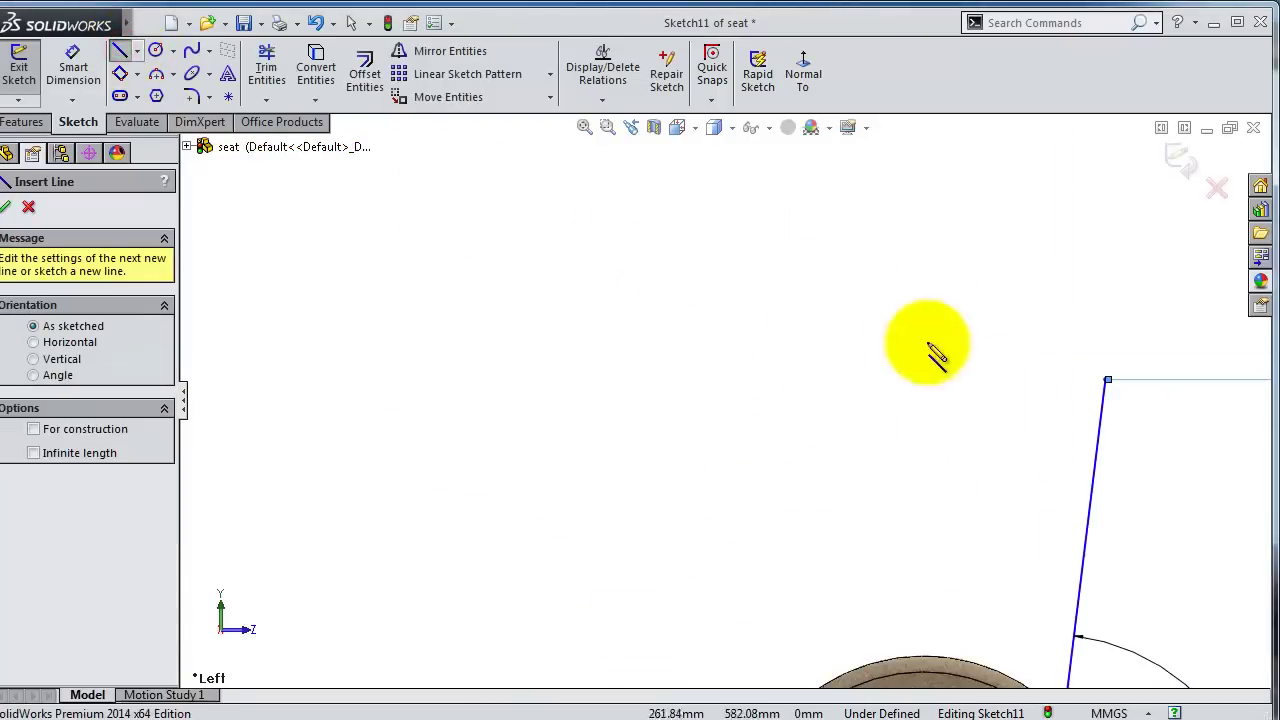
{"action": "left_click", "coordinate": [1107, 381]}
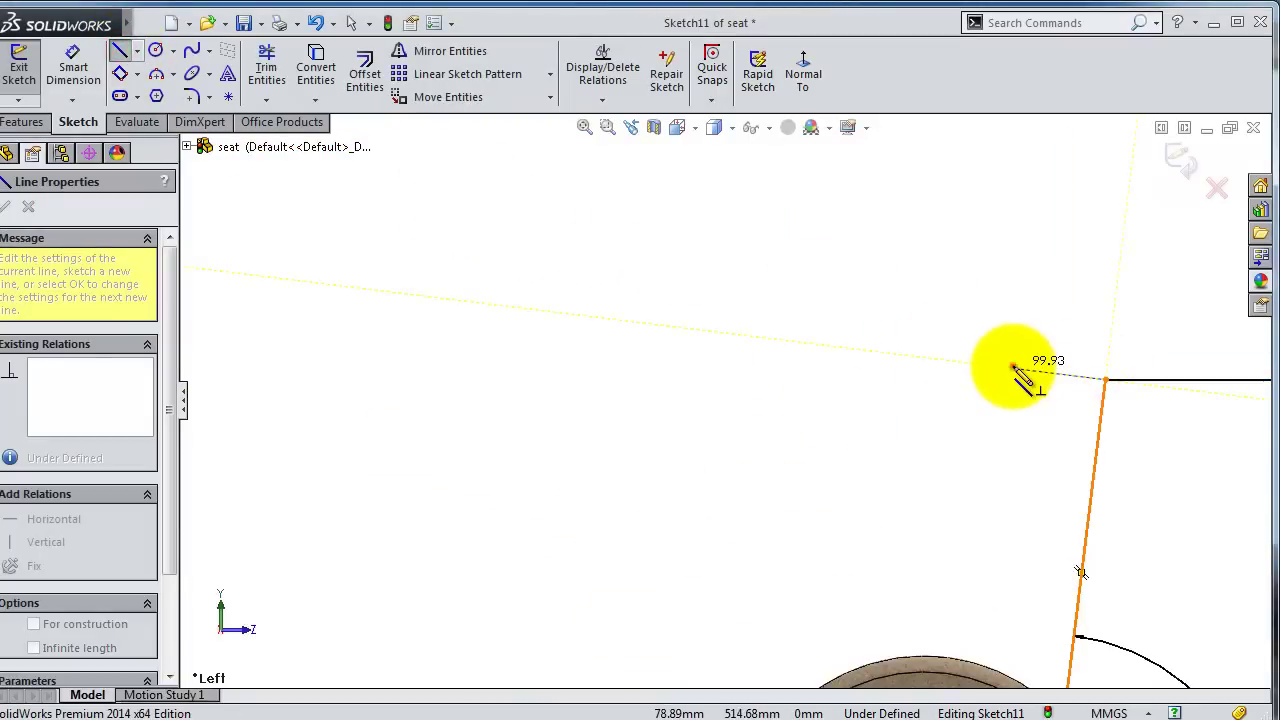
{"action": "left_click", "coordinate": [1013, 367]}
{"action": "left_click", "coordinate": [955, 490]}
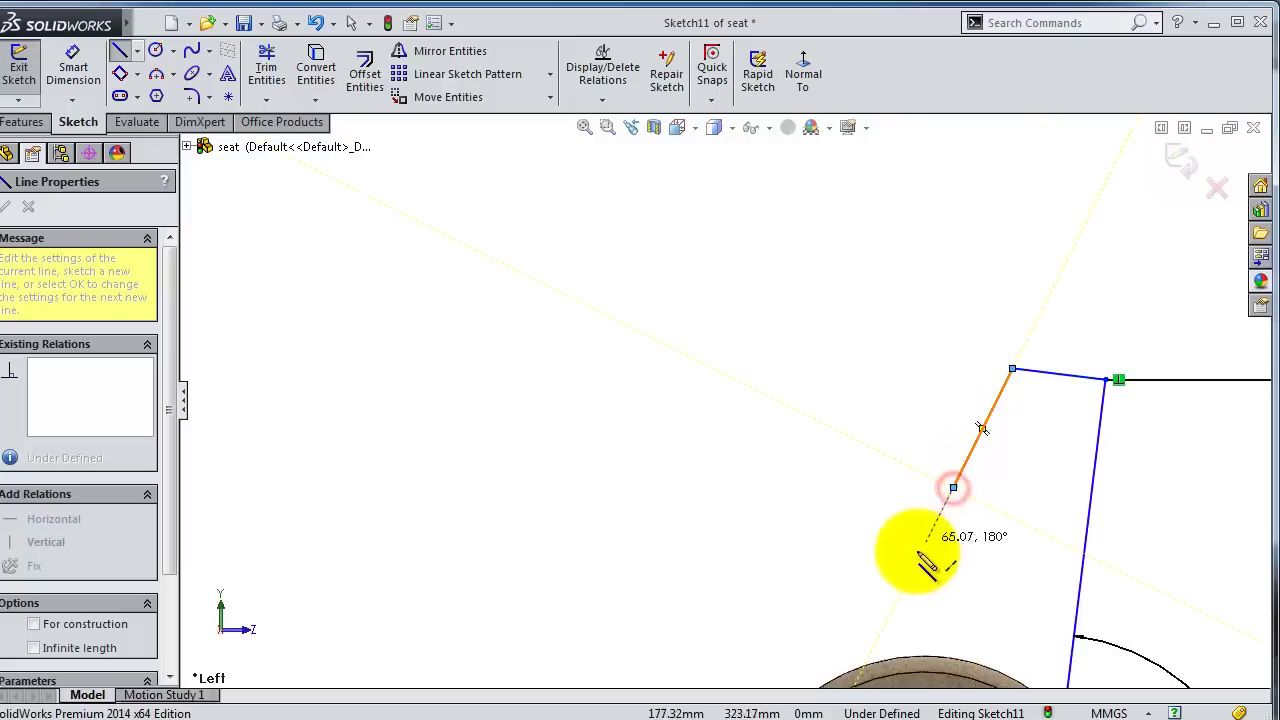
Add a tangent arc ending above the seat and lines closing the outline at the seat corner
{"action": "scroll", "coordinate": [905, 633], "scroll_direction": "down", "scroll_amount": 2}
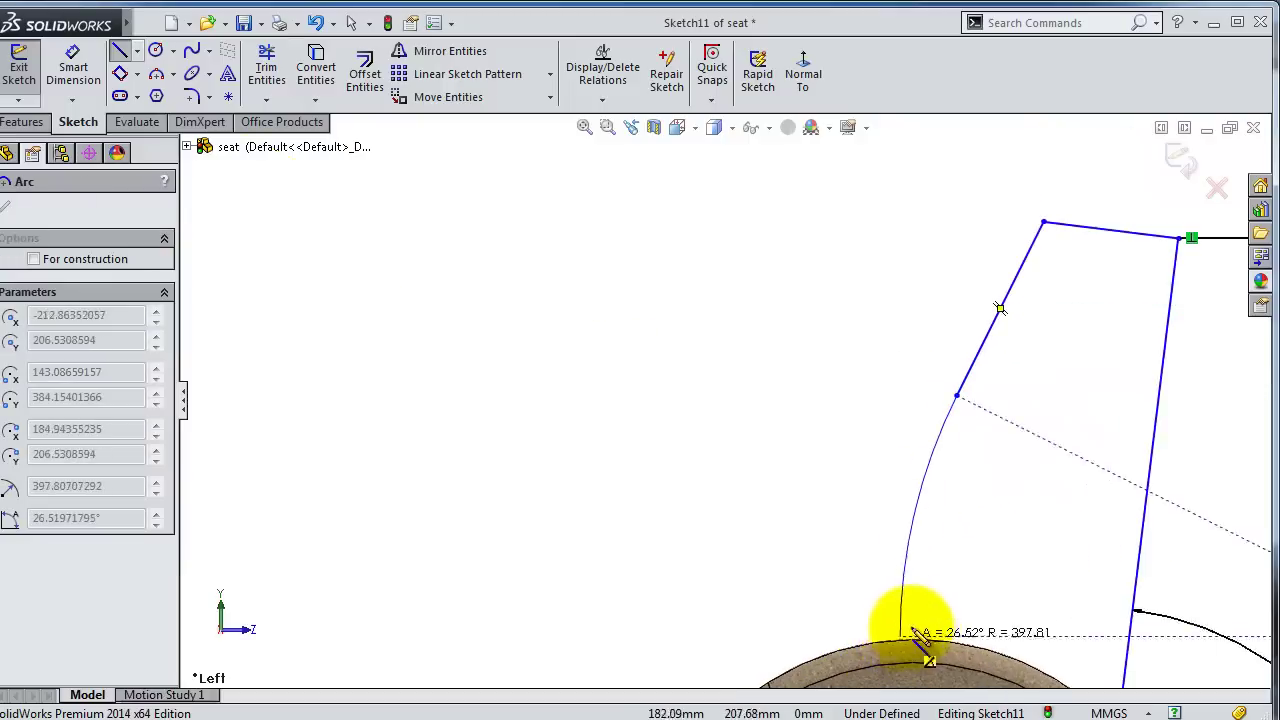
{"action": "left_click", "coordinate": [920, 625]}
{"action": "scroll", "coordinate": [917, 614], "scroll_direction": "up", "scroll_amount": 2}
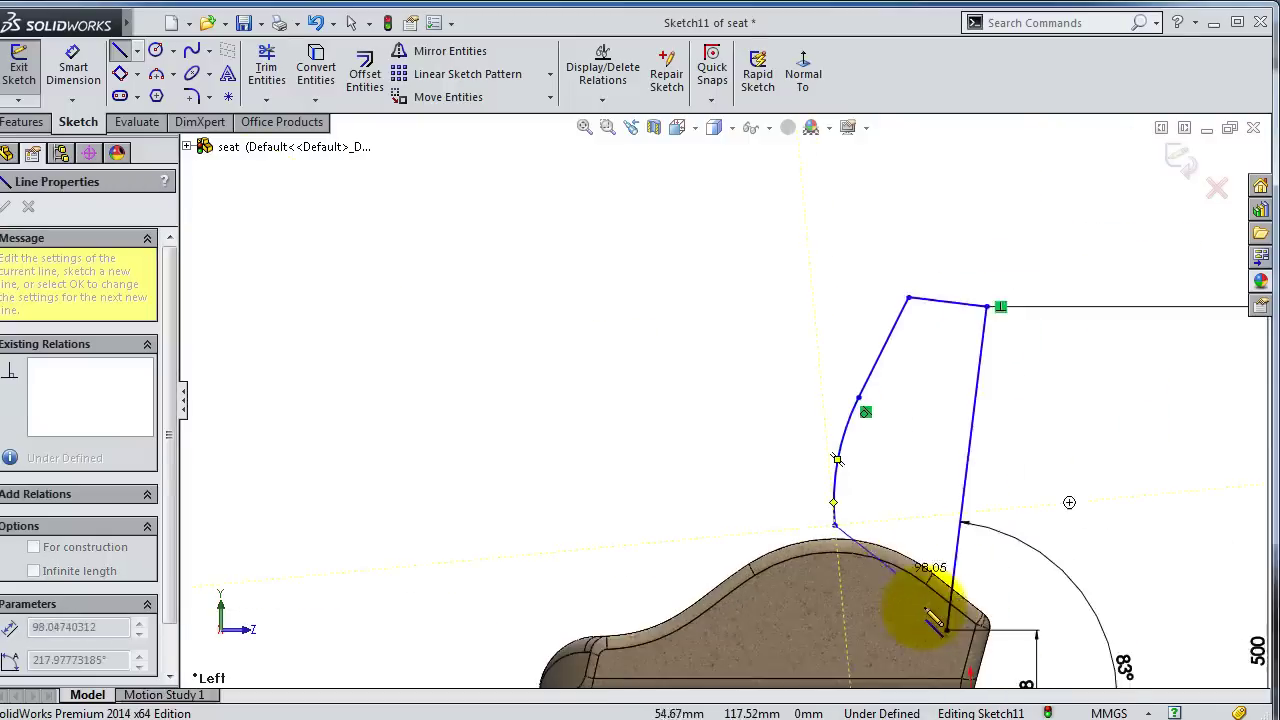
{"action": "scroll", "coordinate": [914, 600], "scroll_direction": "down", "scroll_amount": 1}
{"action": "left_click", "coordinate": [787, 582]}
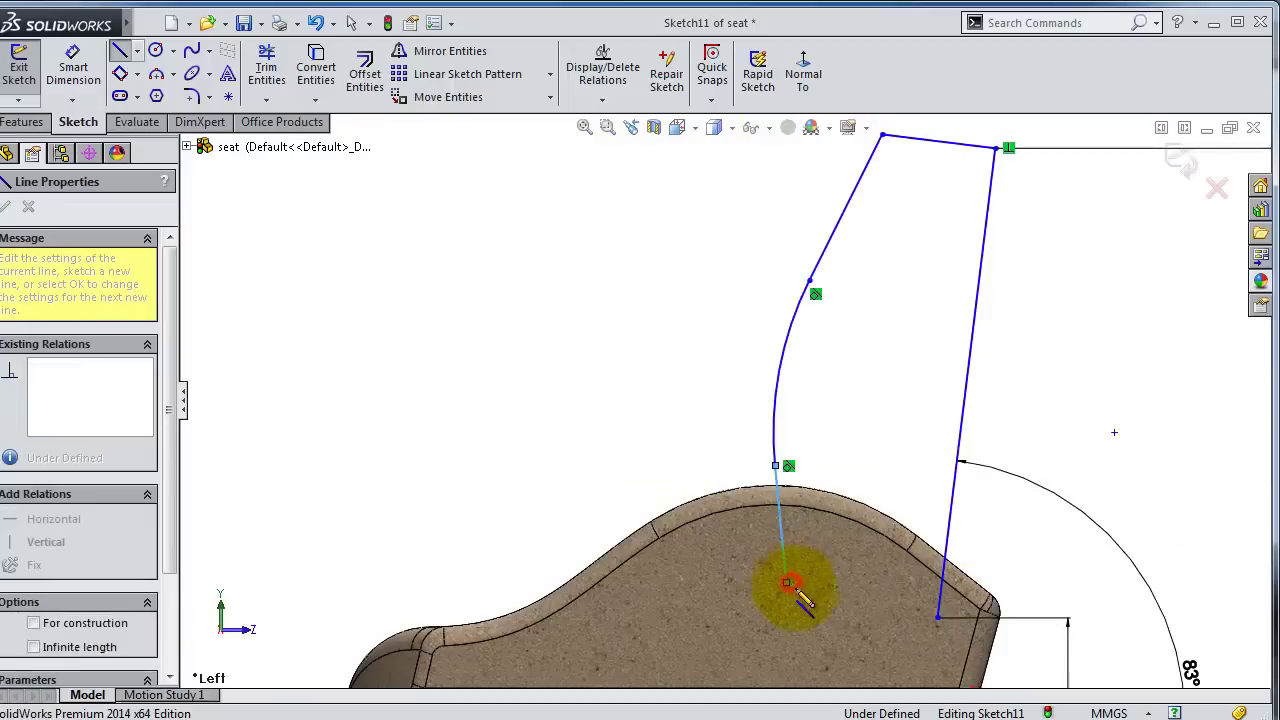
{"action": "left_click", "coordinate": [937, 617]}
{"action": "key", "text": "Escape"}
Make the outline's top and bottom edges parallel and equal in length
{"action": "left_click", "coordinate": [940, 143]}
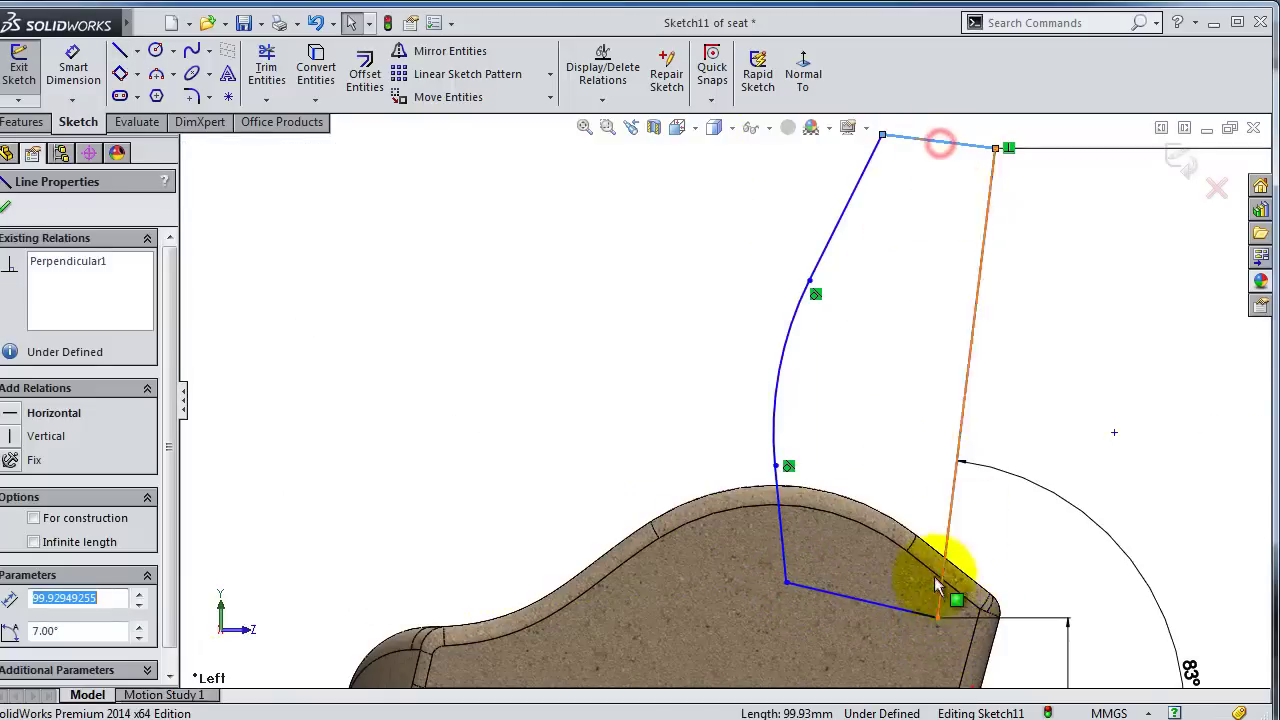
{"action": "left_click", "coordinate": [891, 606], "text": "ctrl"}
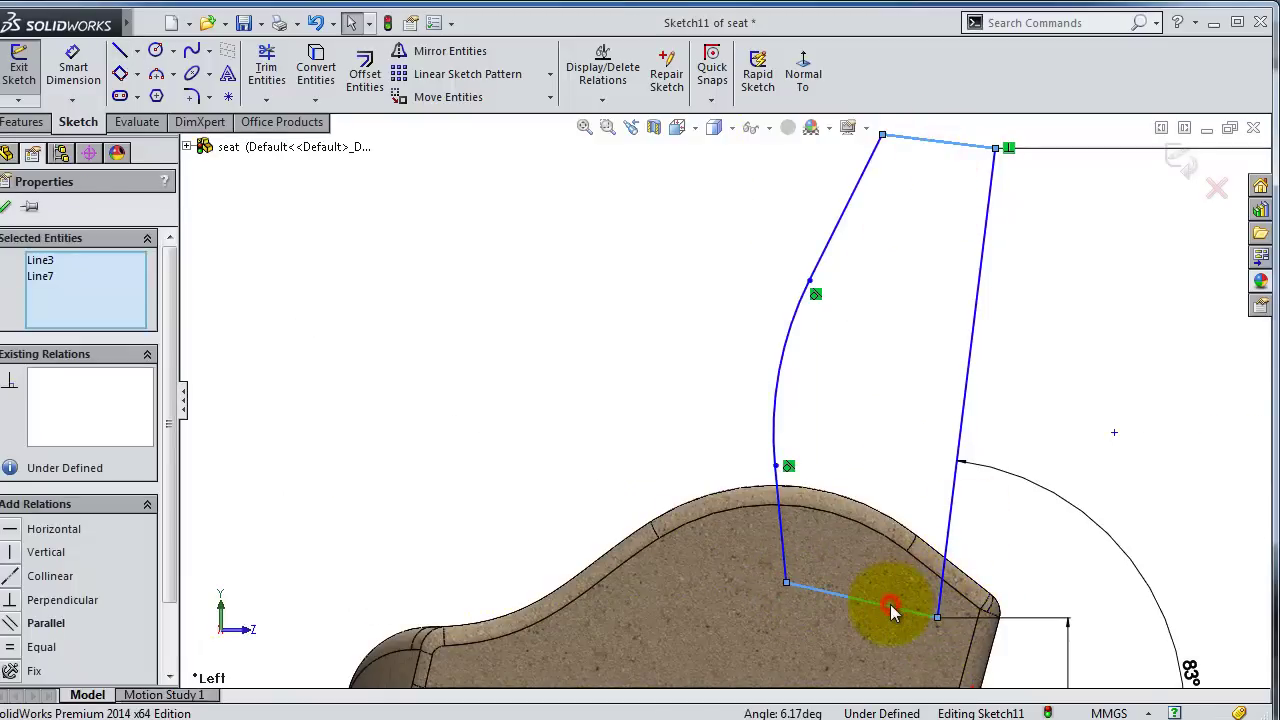
{"action": "left_click", "coordinate": [1035, 520]}
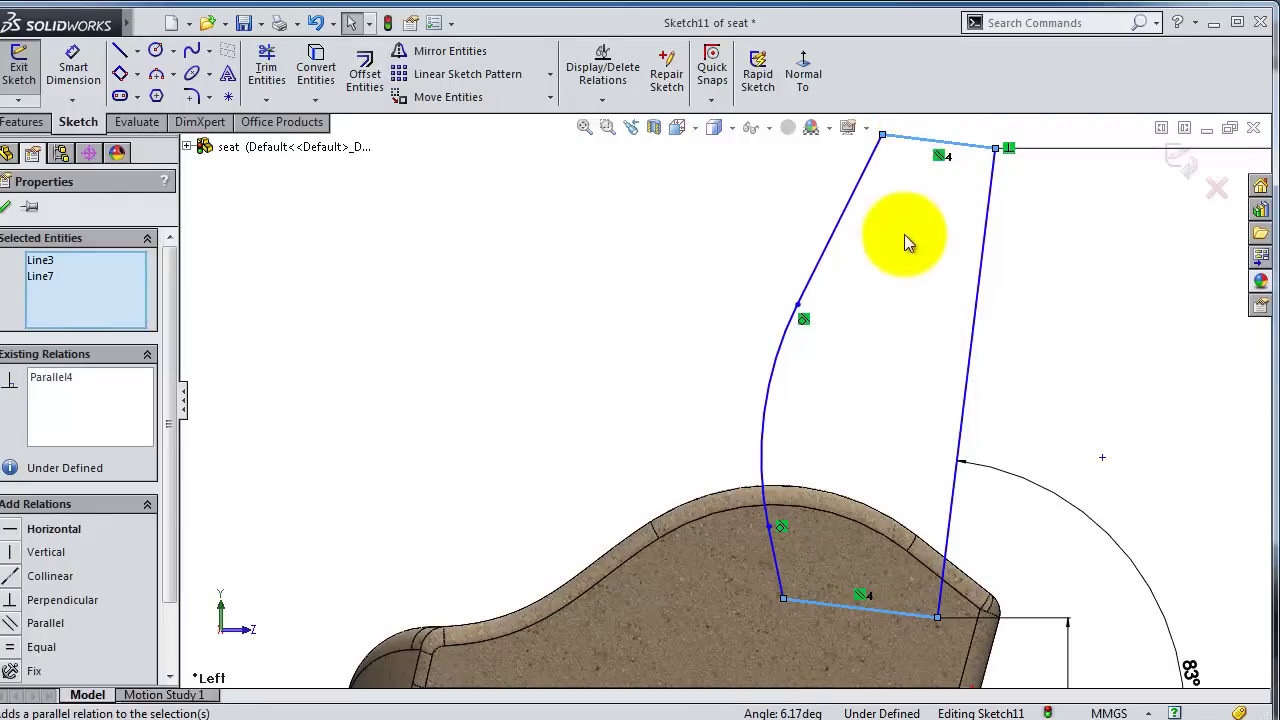
{"action": "left_click", "coordinate": [903, 229]}
{"action": "left_click", "coordinate": [915, 138]}
{"action": "left_click", "coordinate": [908, 620], "text": "ctrl"}
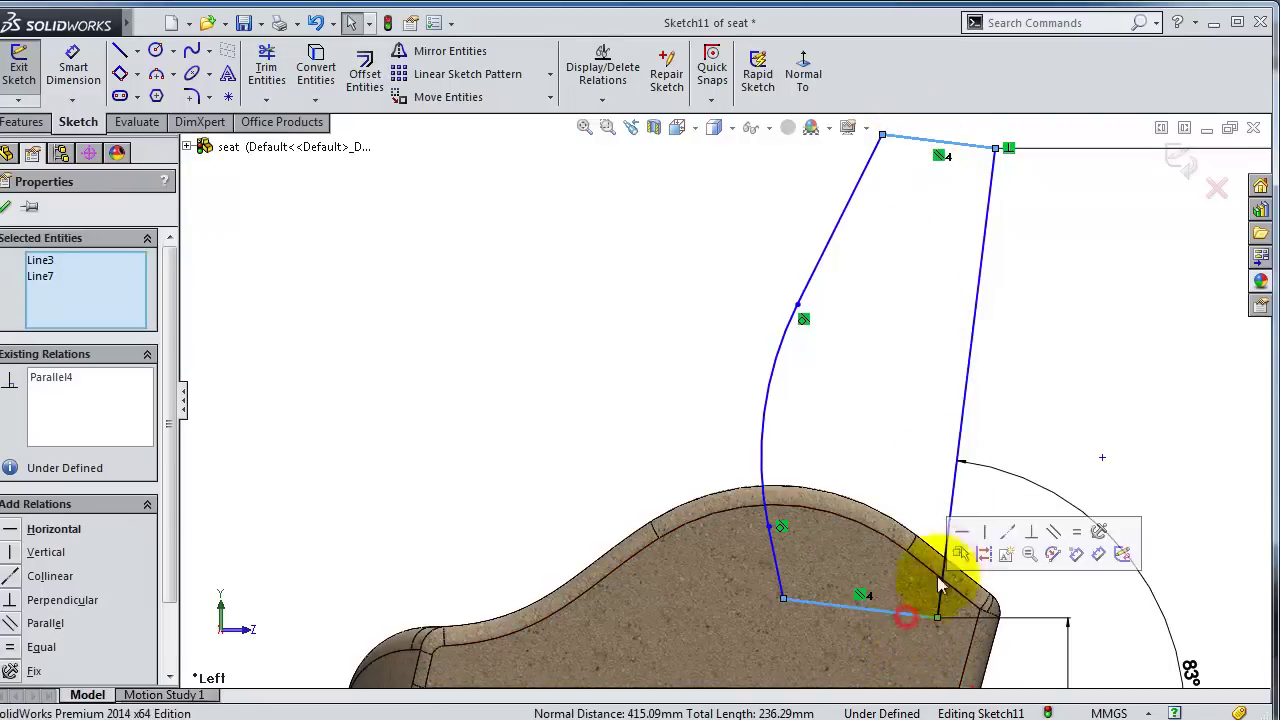
{"action": "left_click", "coordinate": [1077, 536]}
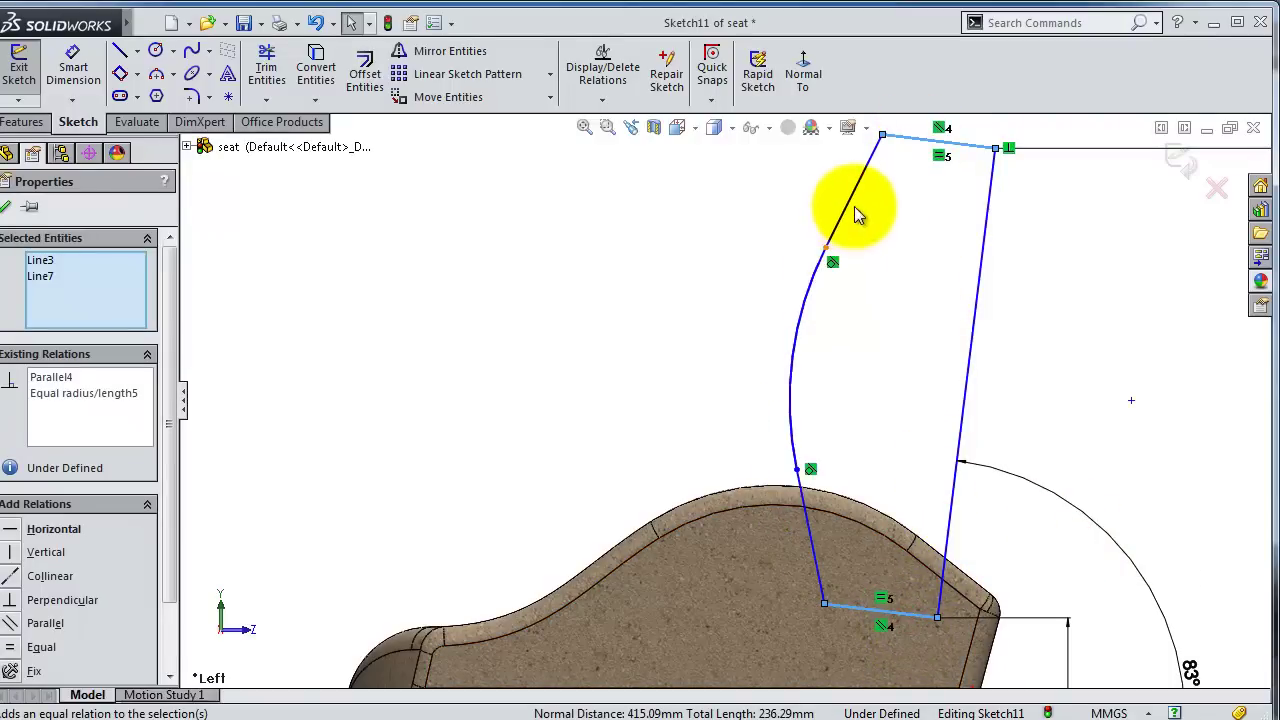
Add an Equal relation between the upper and lower slanted profile lines
{"action": "left_click", "coordinate": [849, 203]}
{"action": "left_click", "coordinate": [812, 543], "text": "ctrl"}
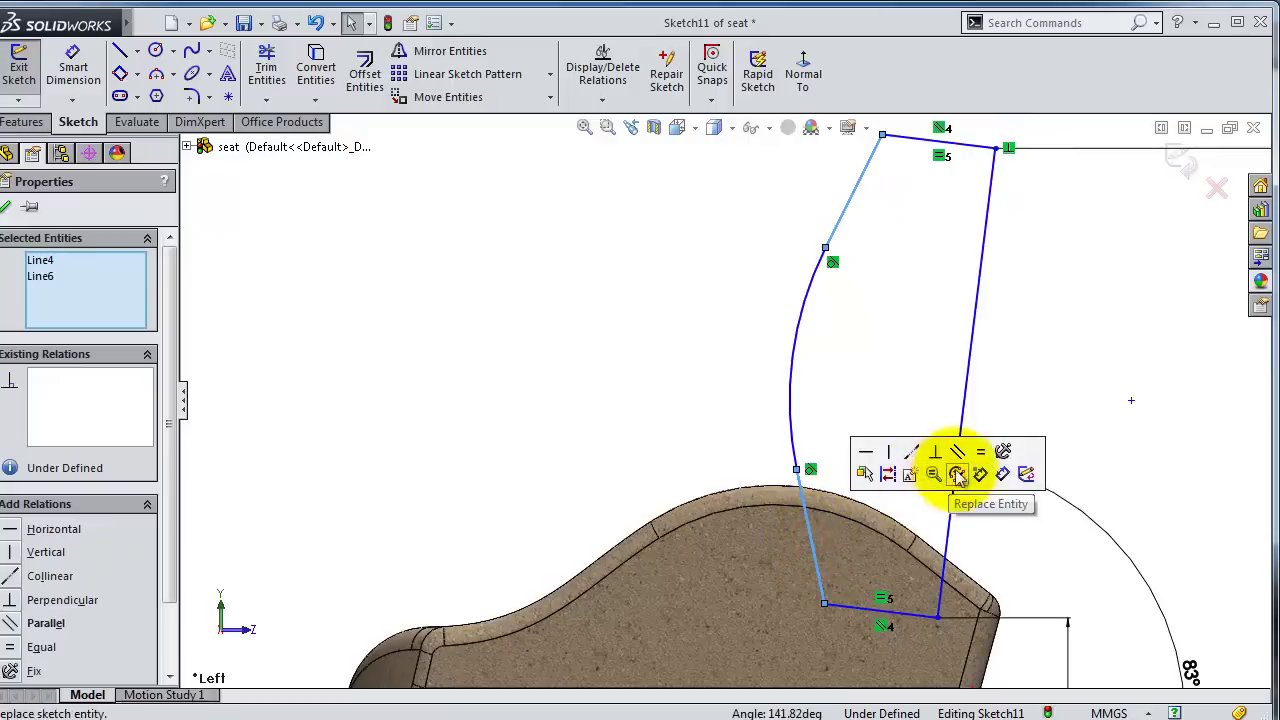
{"action": "left_click", "coordinate": [980, 451]}
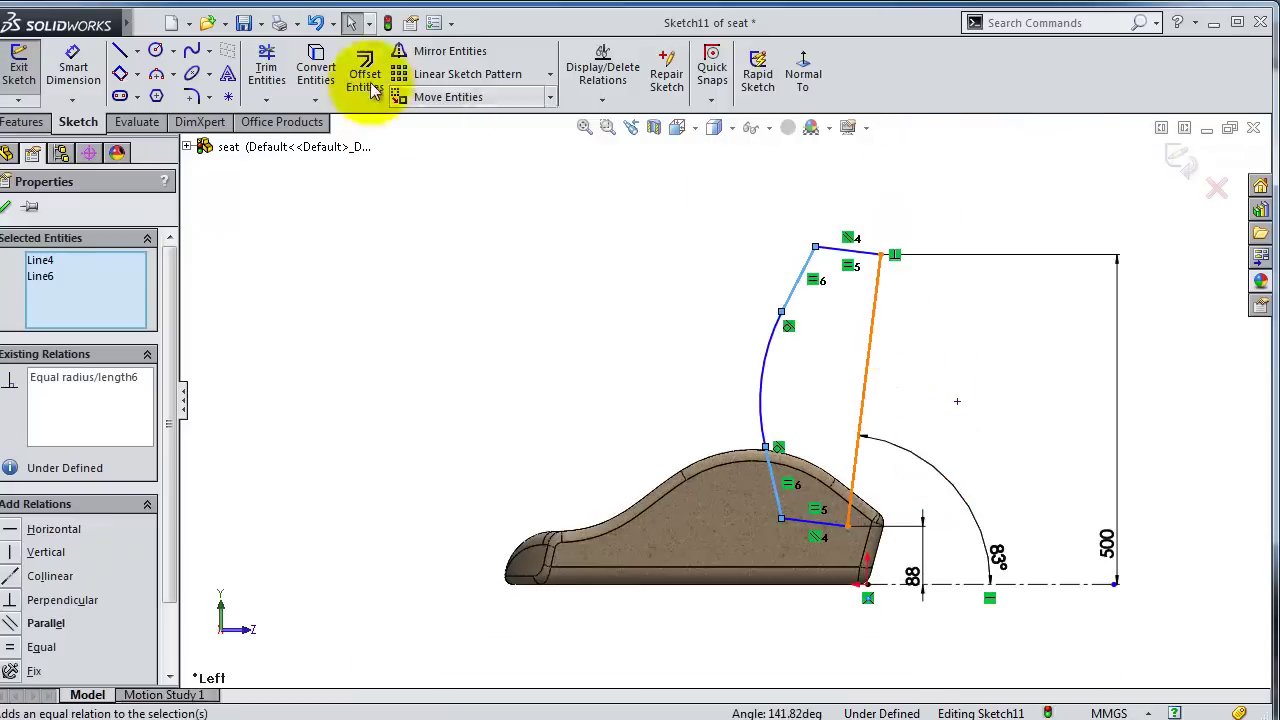
{"action": "left_click", "coordinate": [73, 62]}
{"action": "left_click", "coordinate": [924, 410]}
Align the profile's bottom corner point vertically with the origin
{"action": "scroll", "coordinate": [843, 535], "scroll_direction": "down", "scroll_amount": 3}
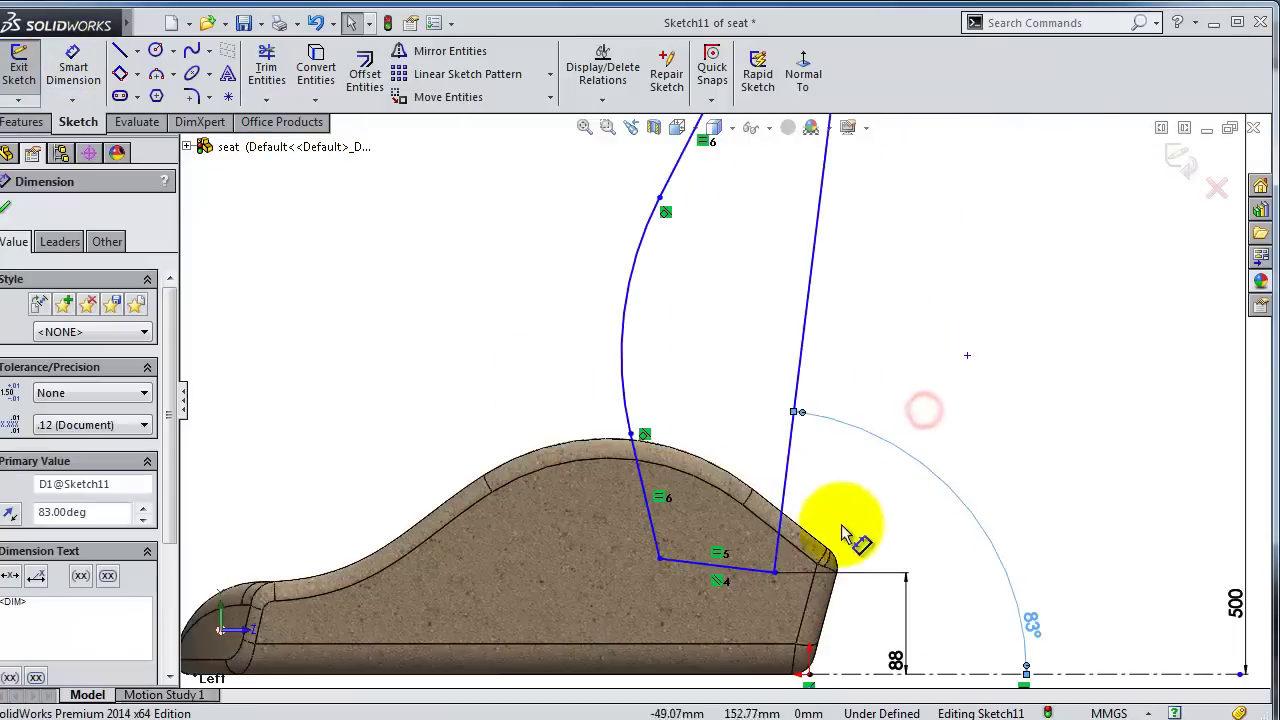
{"action": "left_click", "coordinate": [774, 572]}
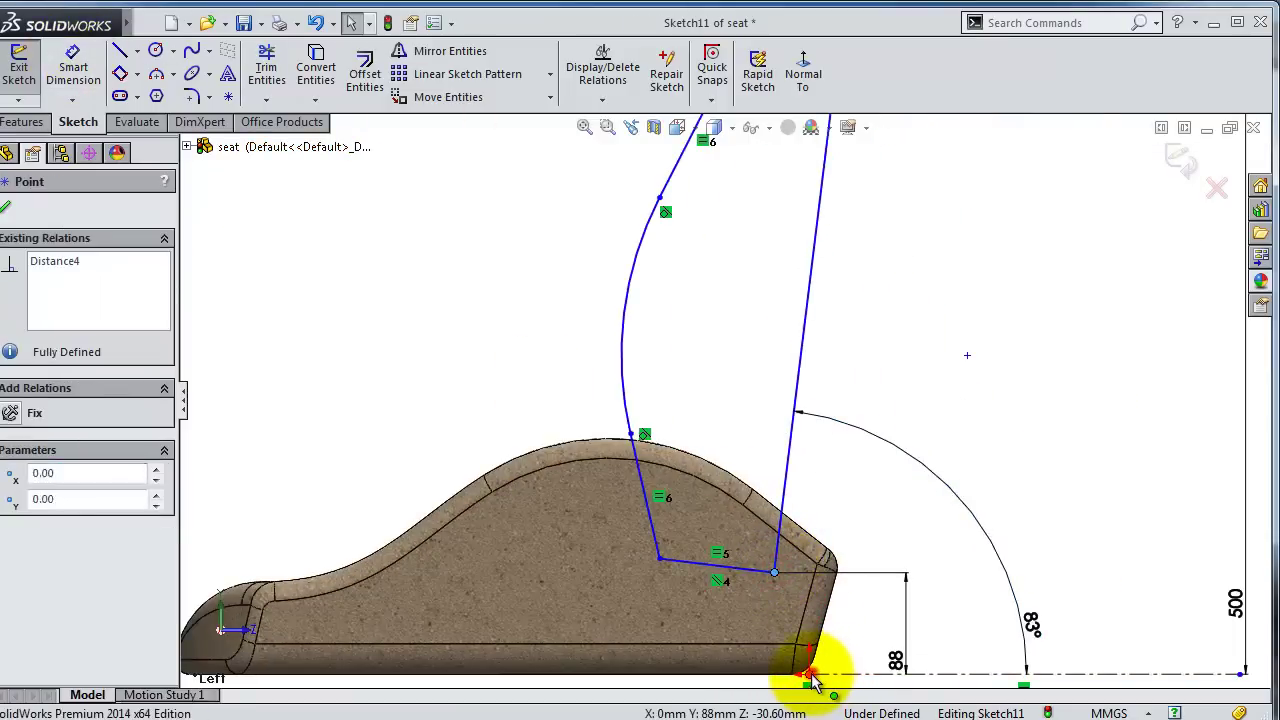
{"action": "left_click", "coordinate": [810, 676], "text": "ctrl"}
{"action": "left_click", "coordinate": [886, 594]}
{"action": "scroll", "coordinate": [757, 355], "scroll_direction": "up", "scroll_amount": 3}
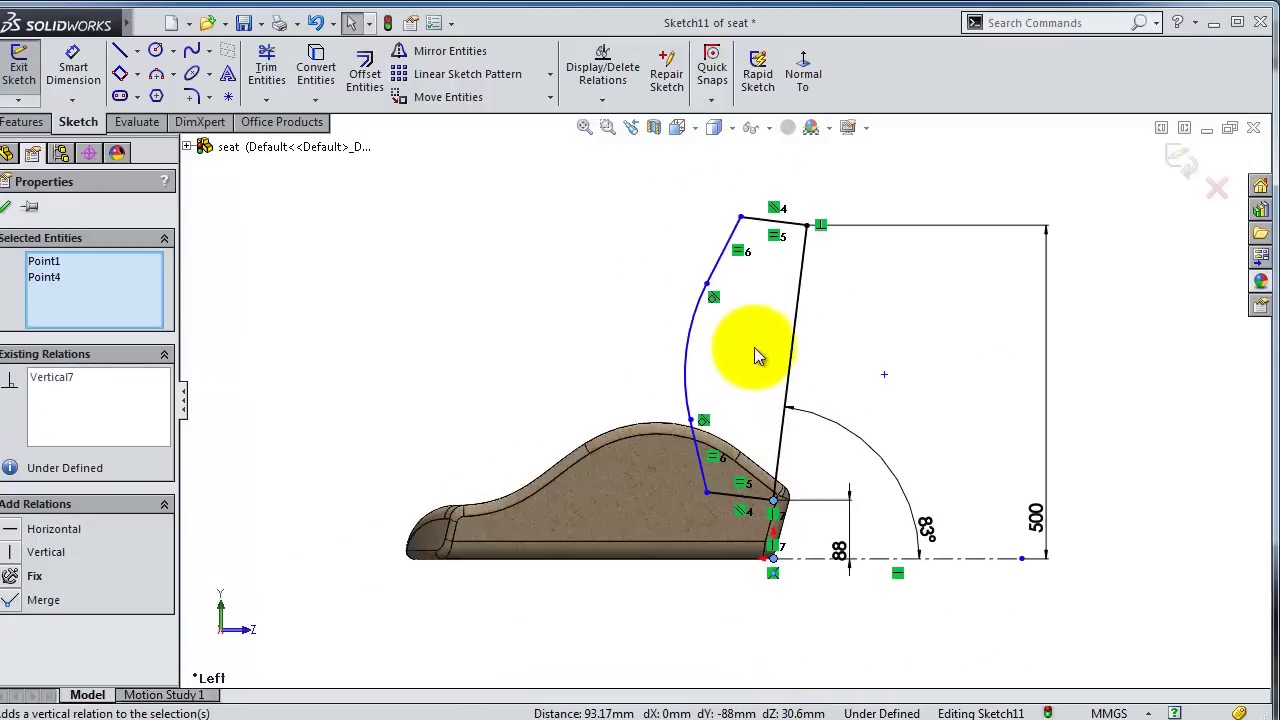
{"action": "scroll", "coordinate": [766, 264], "scroll_direction": "down", "scroll_amount": 3}
Delete the stray 98.92 dimension and set the upper slanted line to 165 mm
{"action": "left_click", "coordinate": [73, 62]}
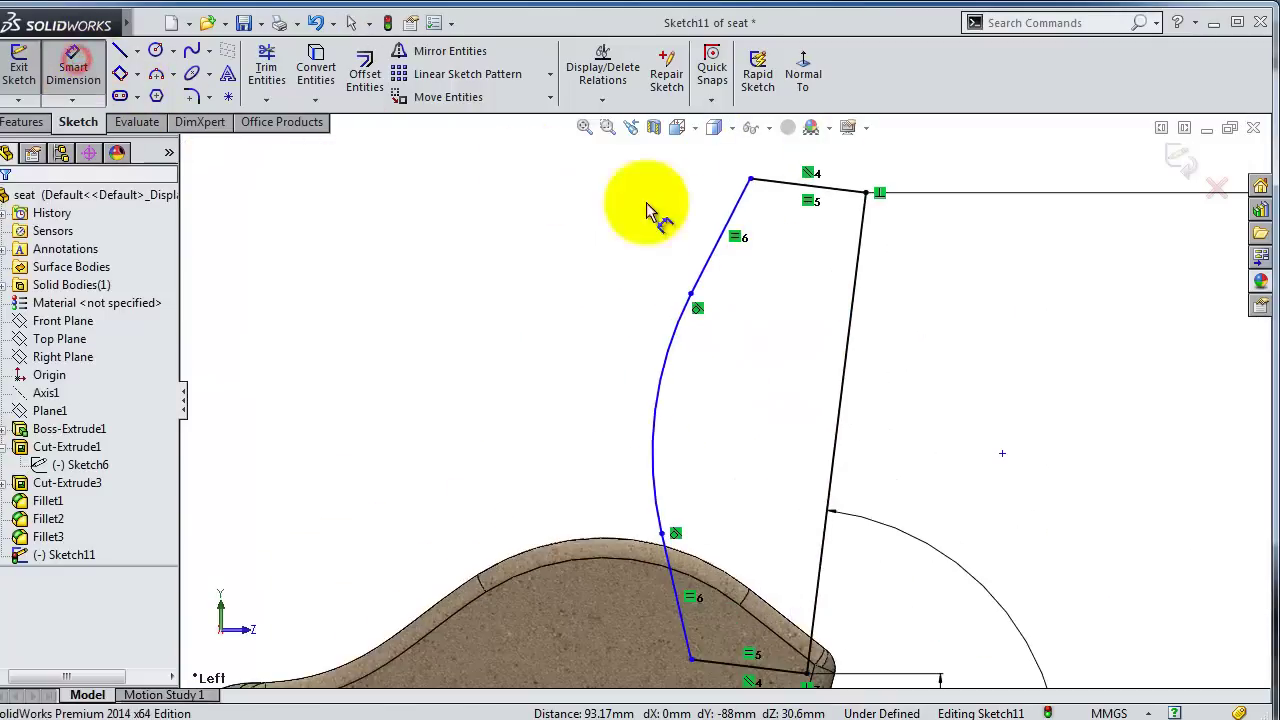
{"action": "left_click", "coordinate": [716, 232]}
{"action": "left_click", "coordinate": [688, 212]}
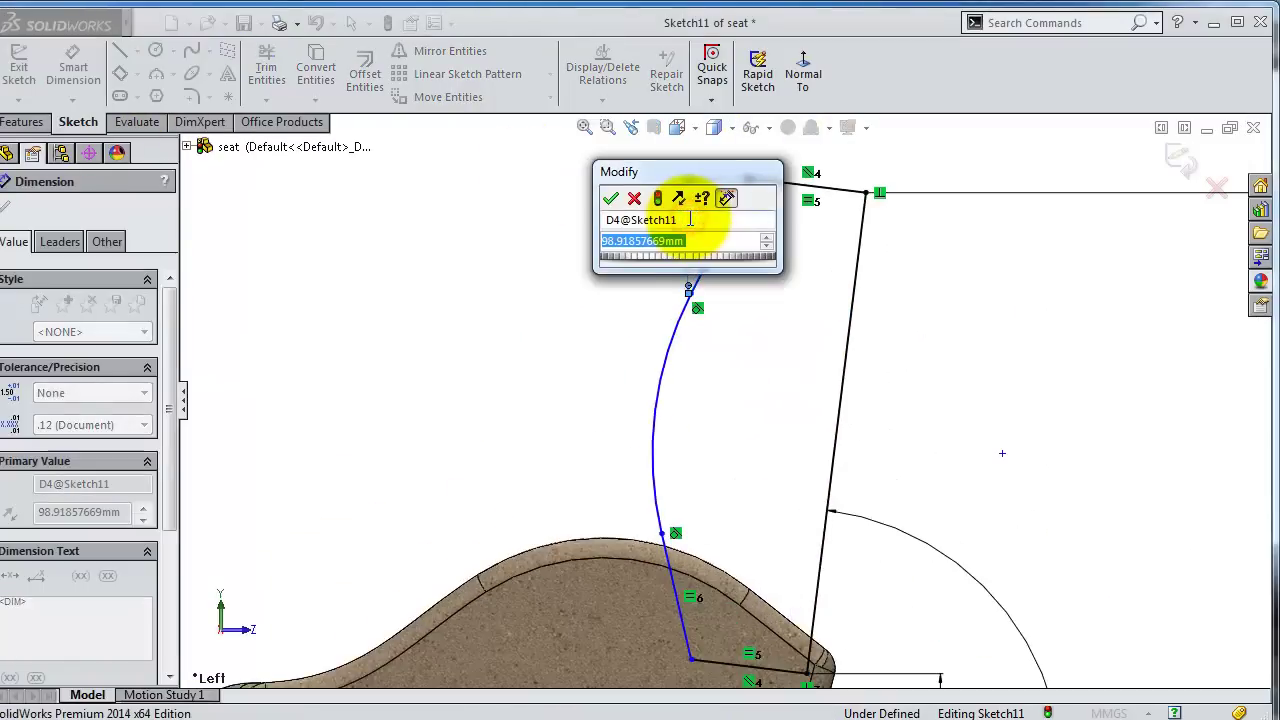
{"action": "left_click", "coordinate": [636, 199]}
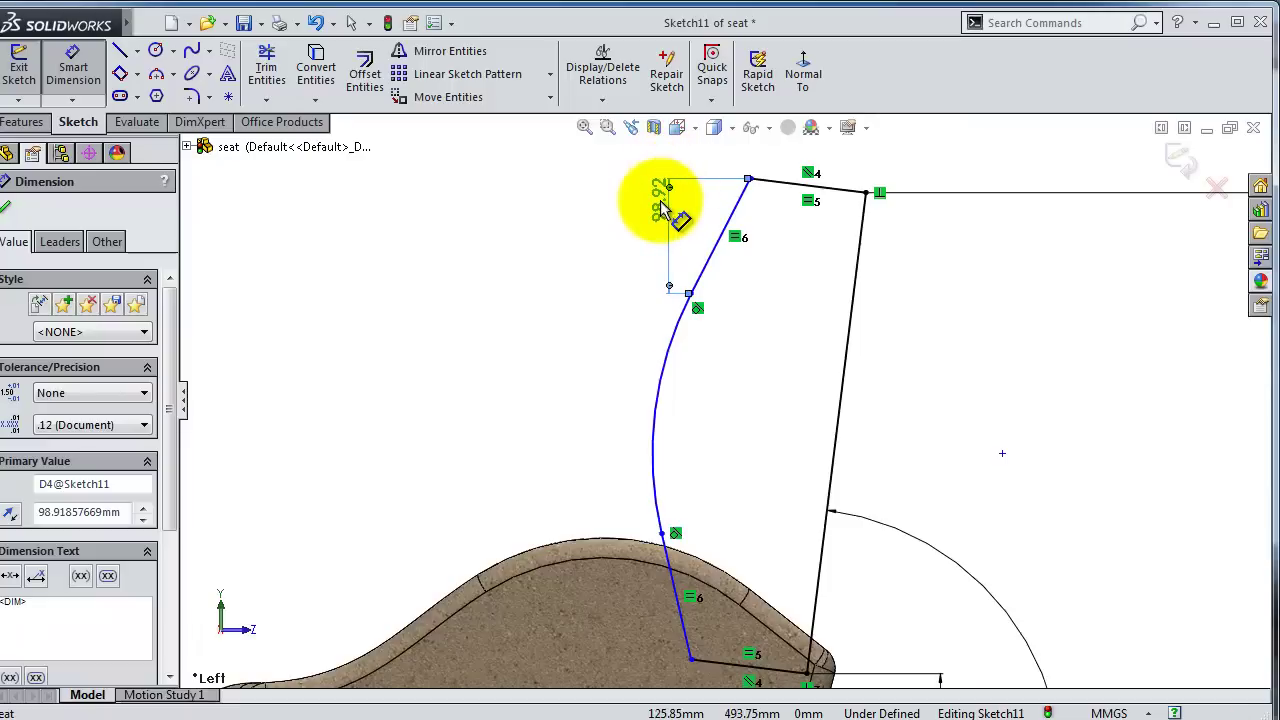
{"action": "key", "text": "Delete"}
{"action": "left_click", "coordinate": [68, 62]}
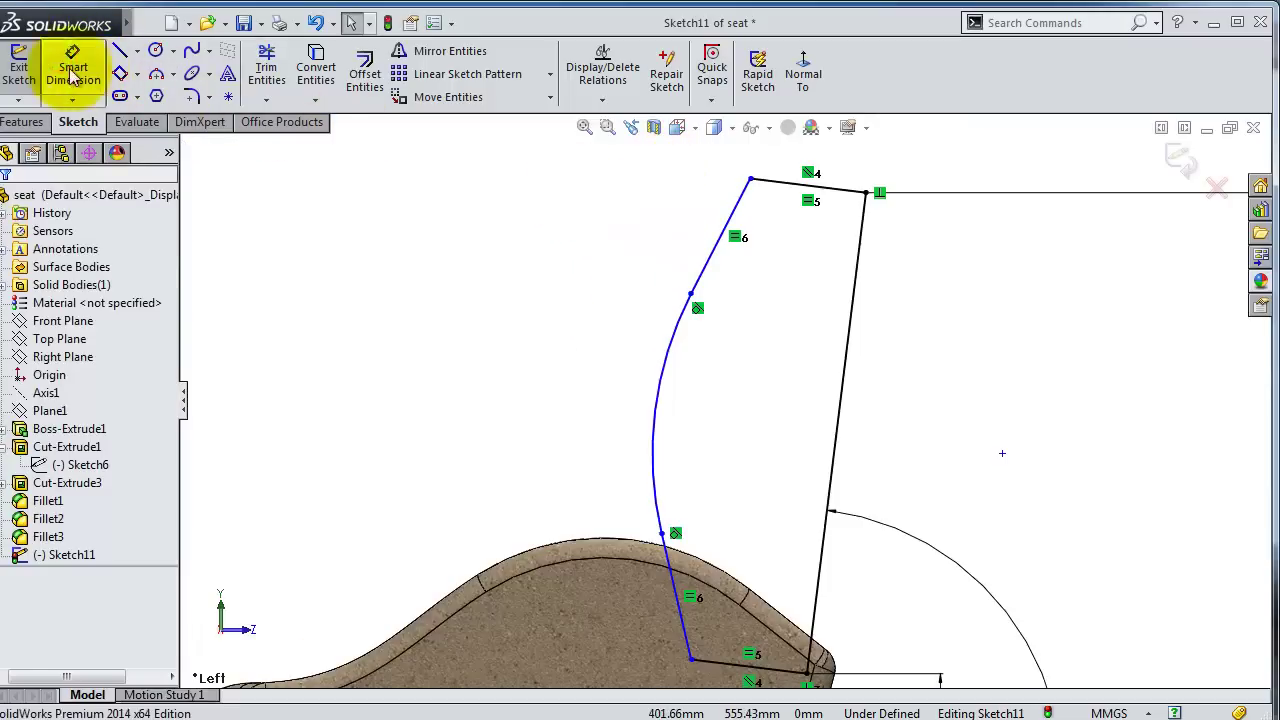
{"action": "left_click", "coordinate": [720, 245]}
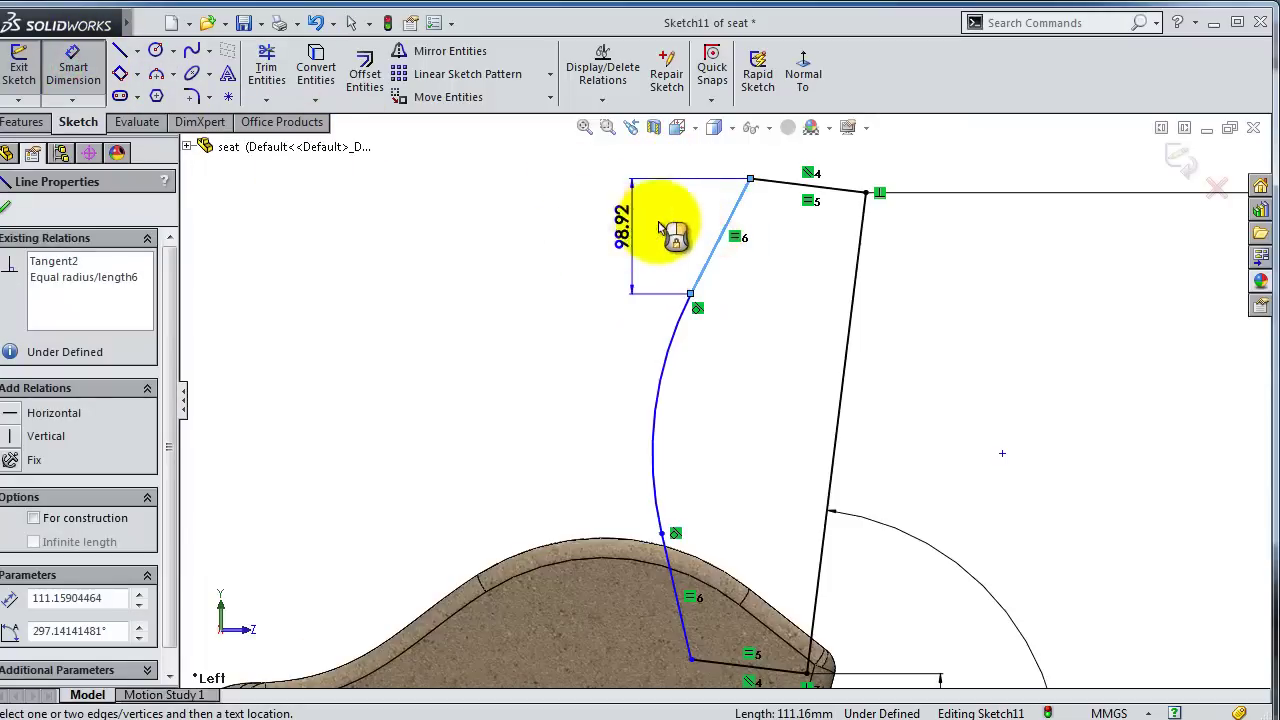
{"action": "left_click", "coordinate": [713, 213]}
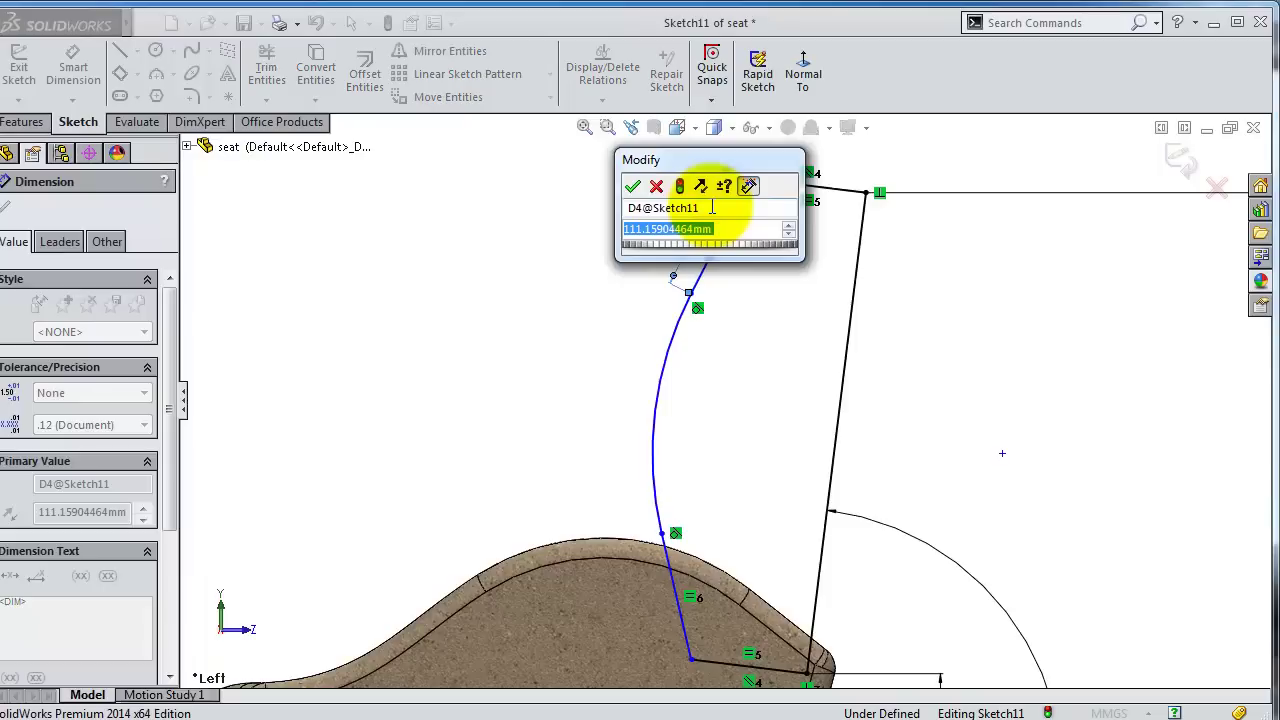
{"action": "type", "text": "1"}
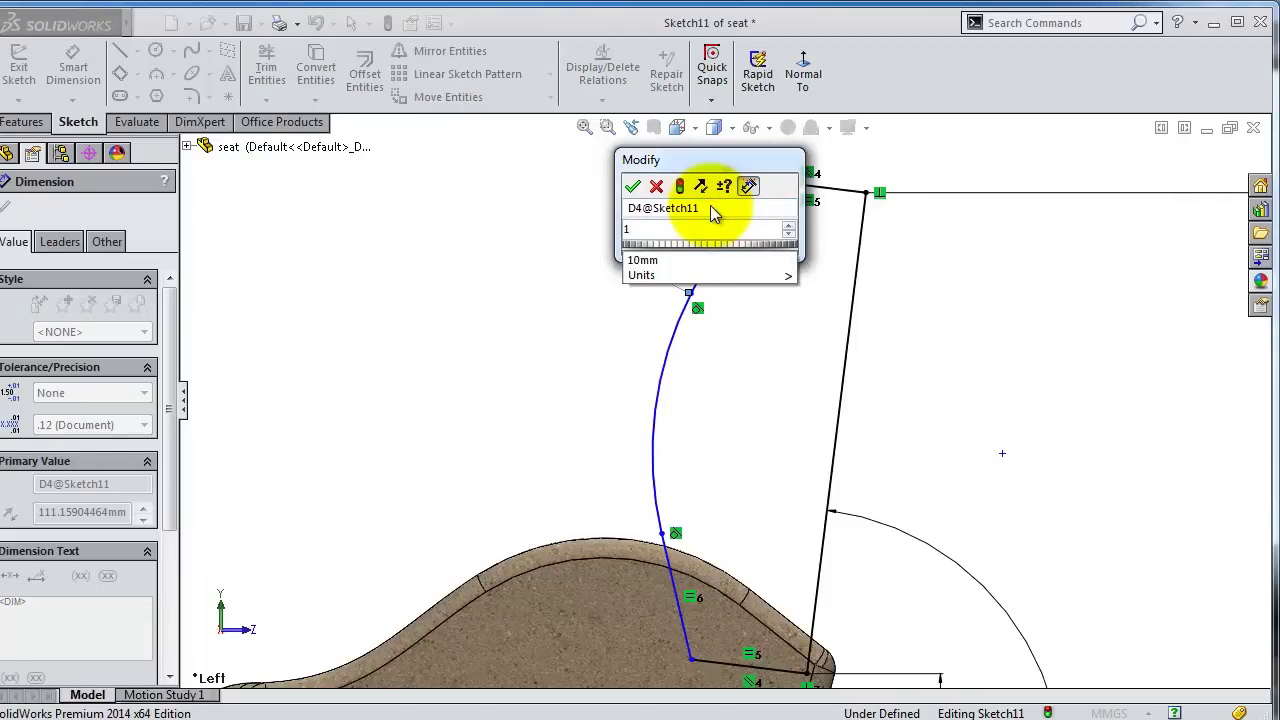
{"action": "type", "text": "65"}
{"action": "key", "text": "Return"}
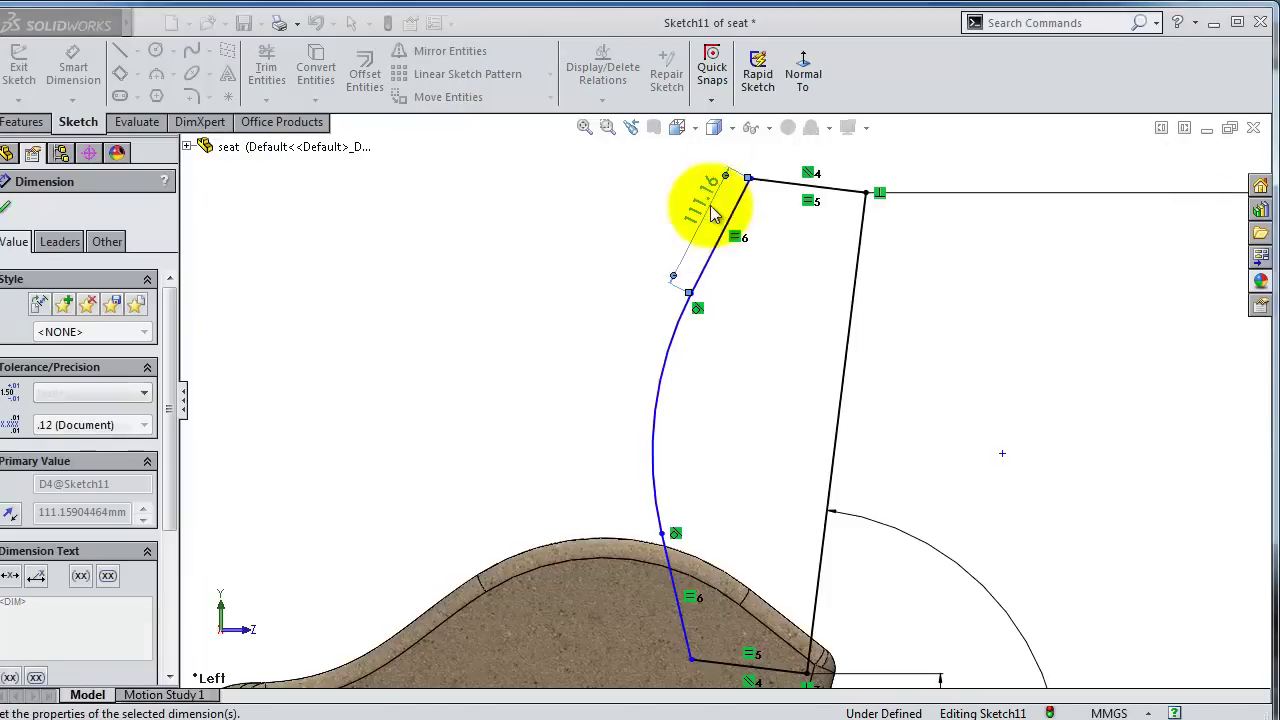
Dimension the curved section to a 150 mm radius
{"action": "left_click", "coordinate": [690, 402]}
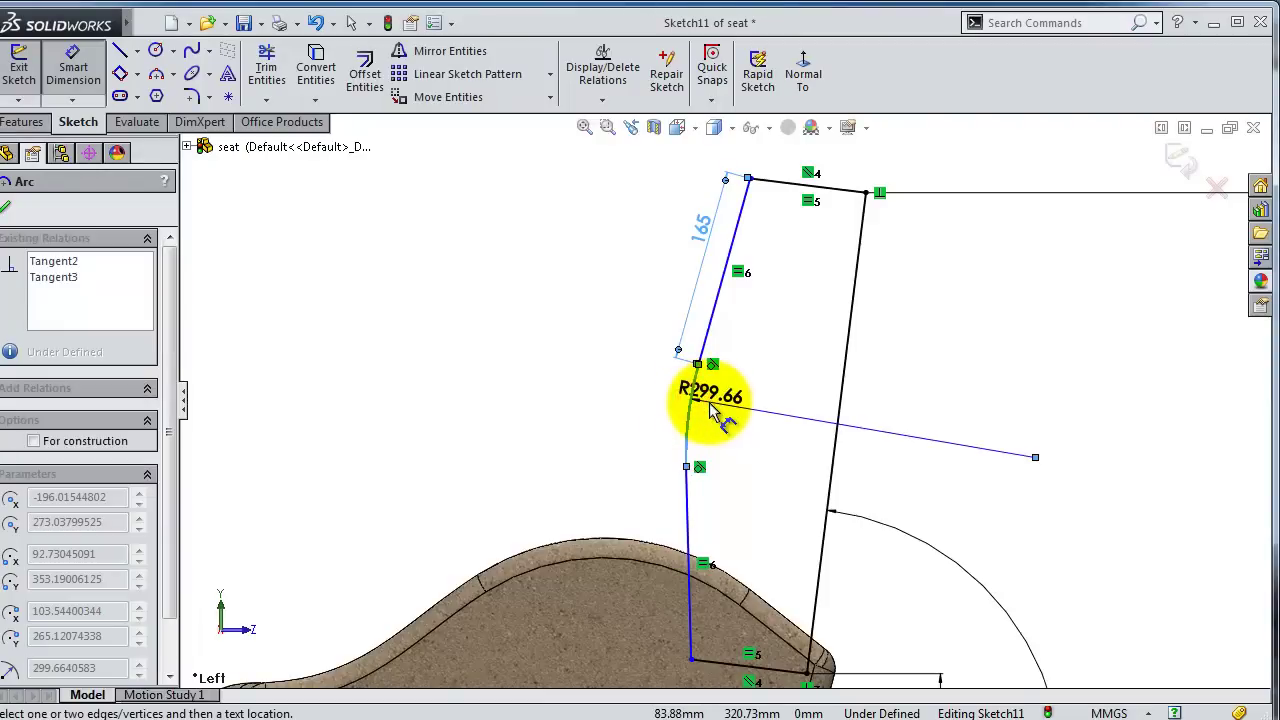
{"action": "left_click", "coordinate": [711, 404]}
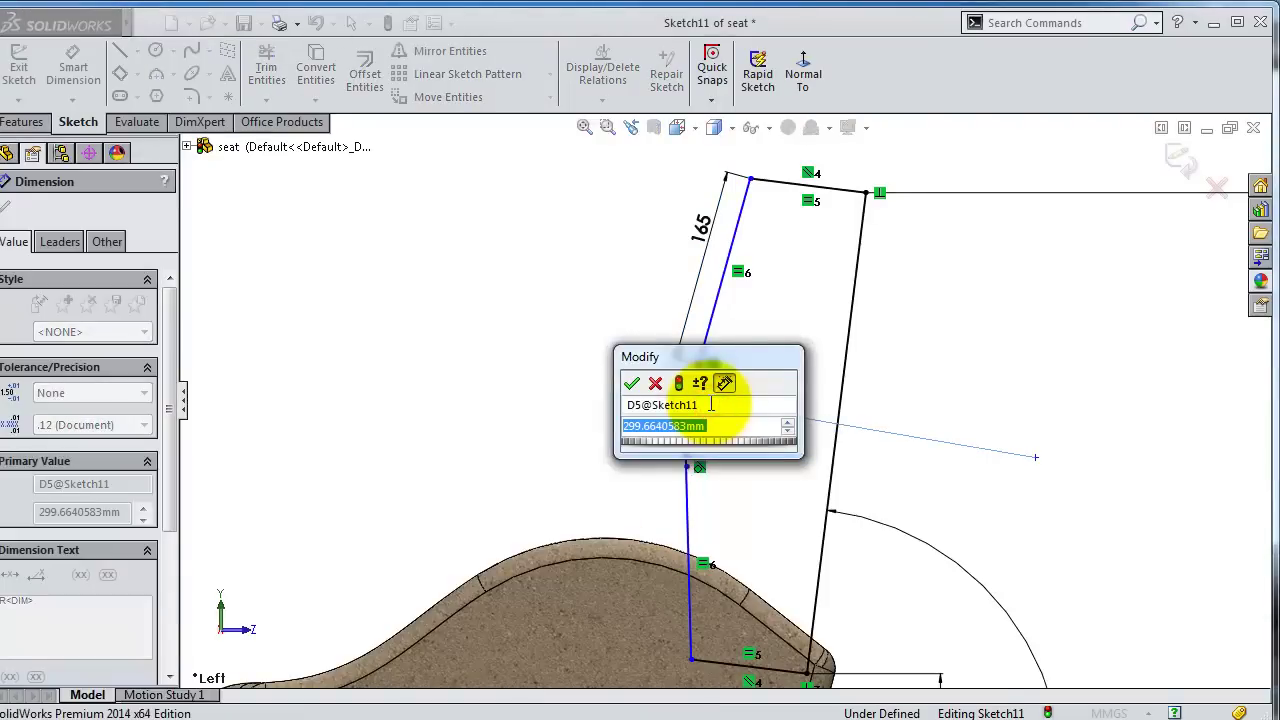
{"action": "type", "text": "150"}
{"action": "key", "text": "Return"}
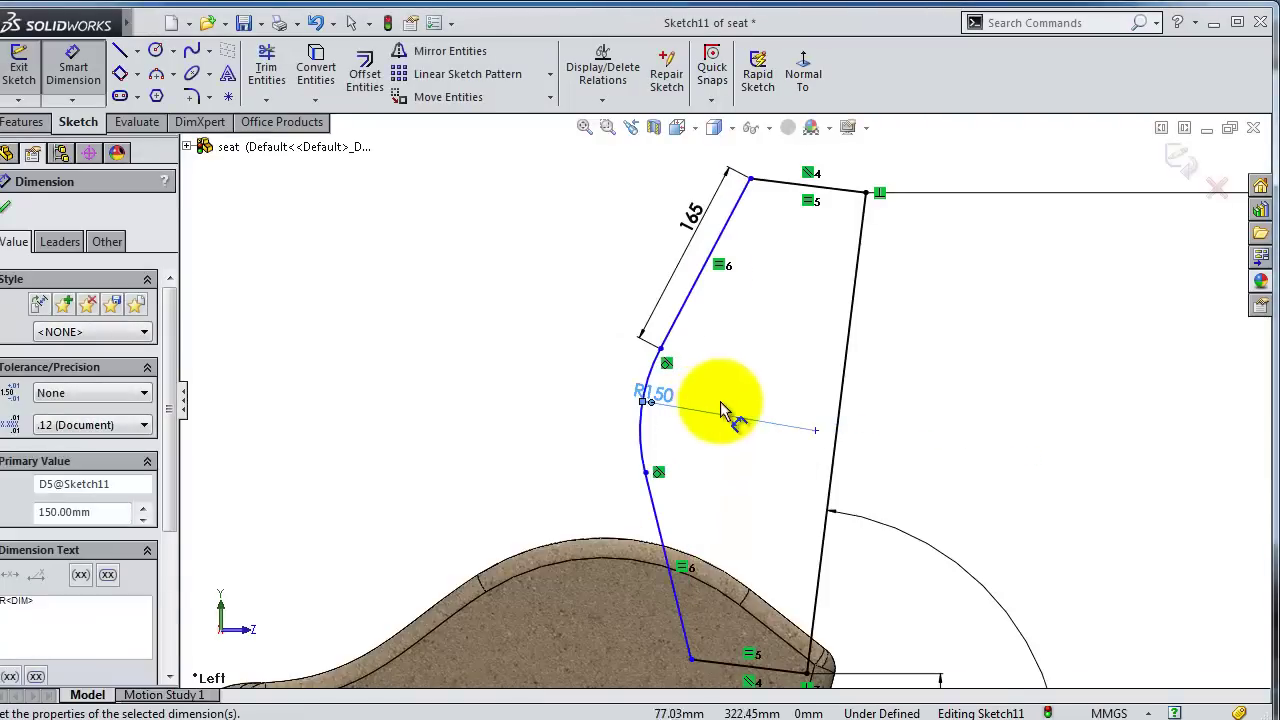
{"action": "scroll", "coordinate": [735, 418], "scroll_direction": "up", "scroll_amount": 3}
{"action": "scroll", "coordinate": [623, 349], "scroll_direction": "down", "scroll_amount": 3}
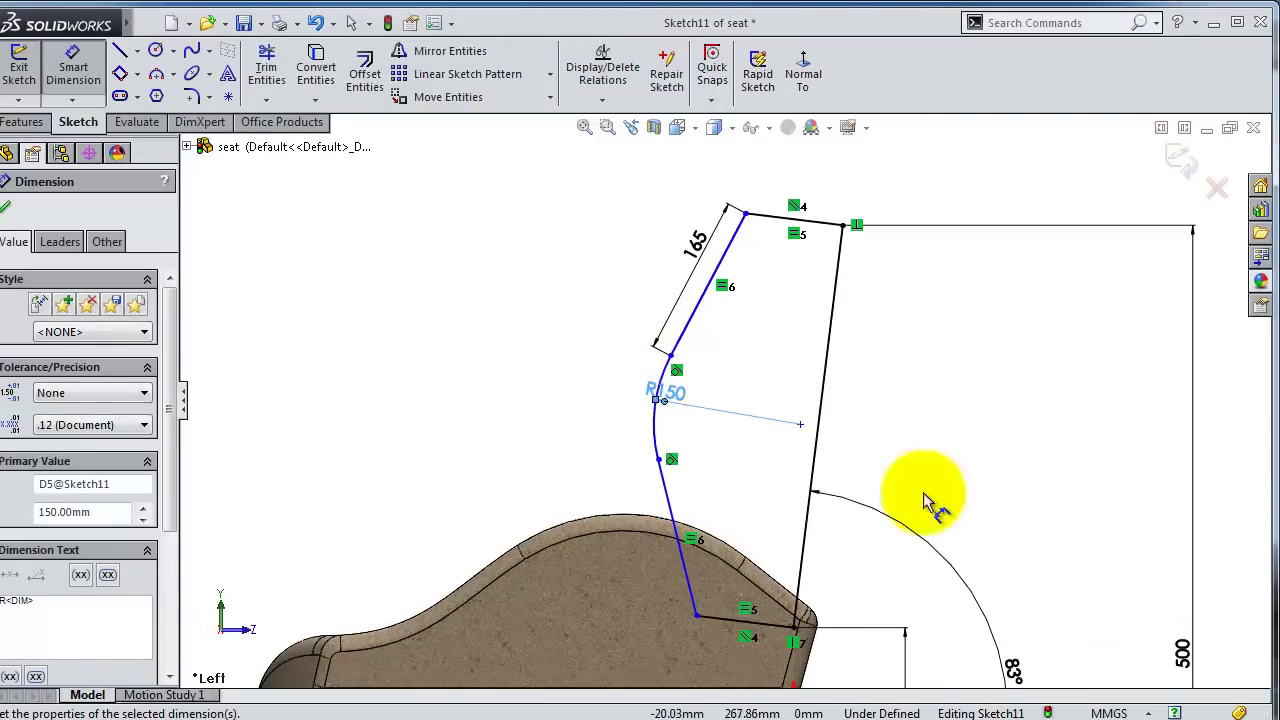
{"action": "scroll", "coordinate": [928, 500], "scroll_direction": "up", "scroll_amount": 3}
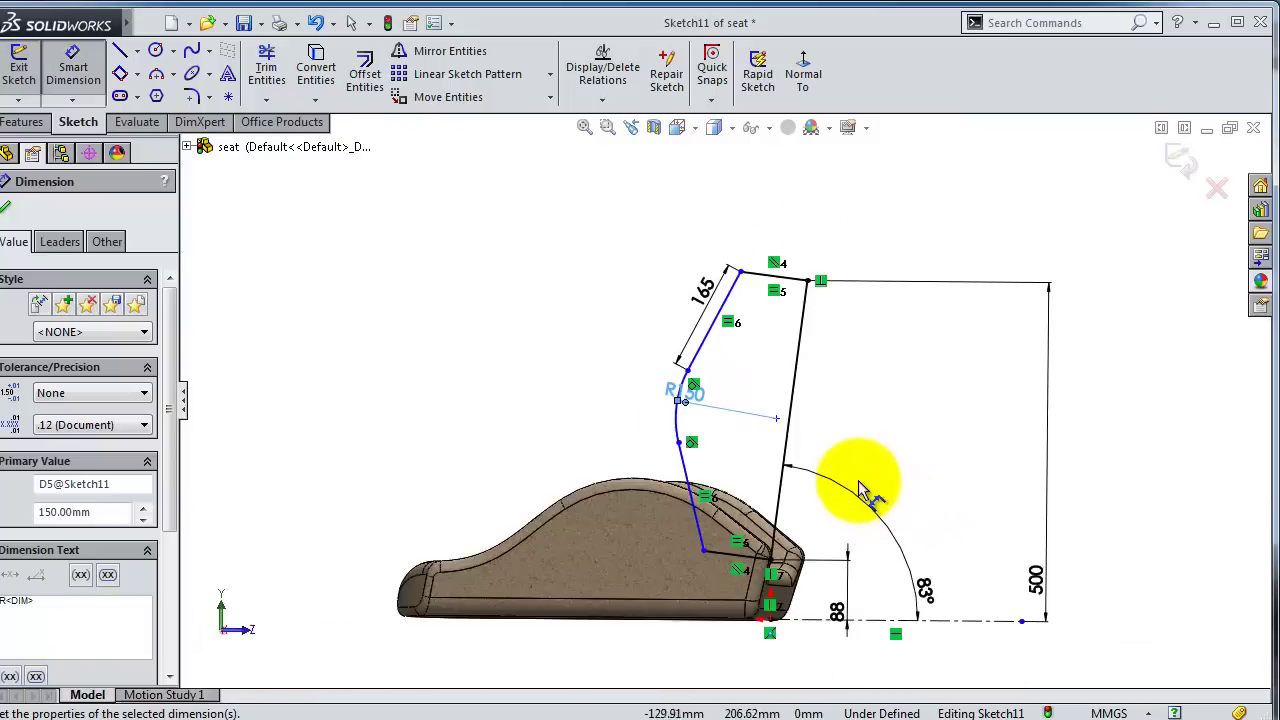
{"action": "scroll", "coordinate": [860, 490], "scroll_direction": "down", "scroll_amount": 2}
{"action": "middle_click_drag", "start_coordinate": [857, 494], "coordinate": [870, 515]}
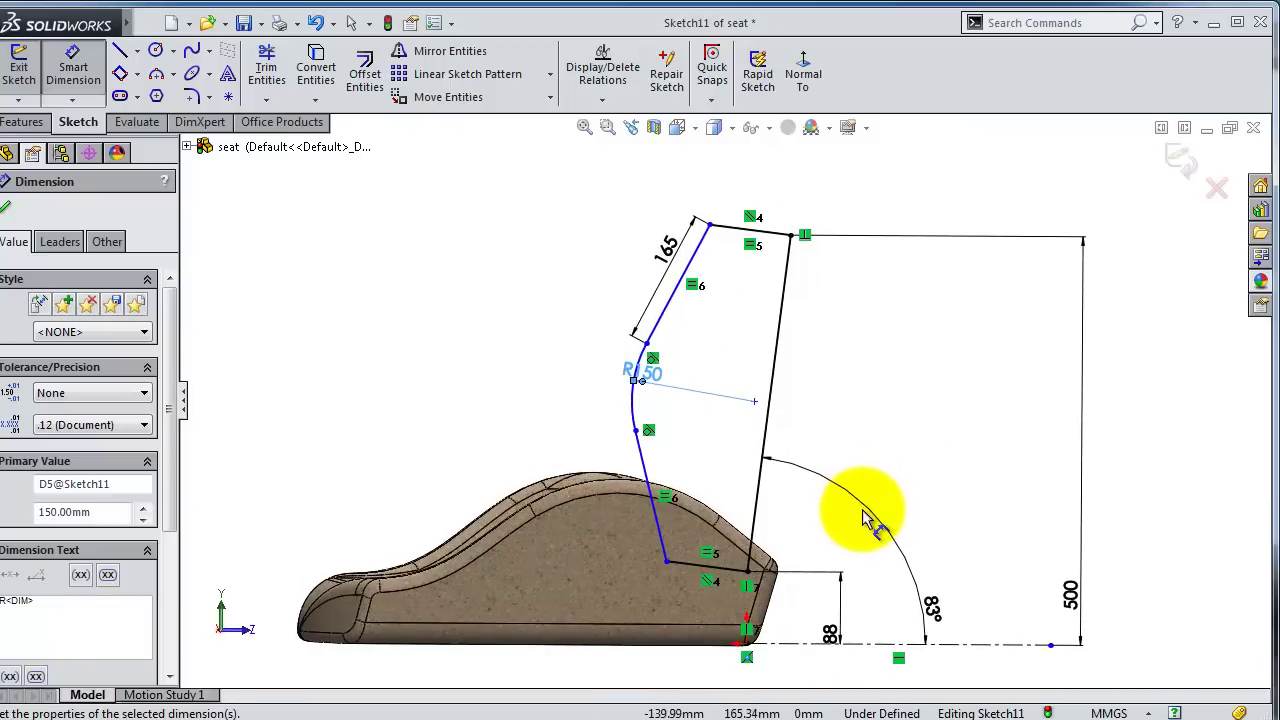
{"action": "scroll", "coordinate": [830, 585], "scroll_direction": "down", "scroll_amount": 2}
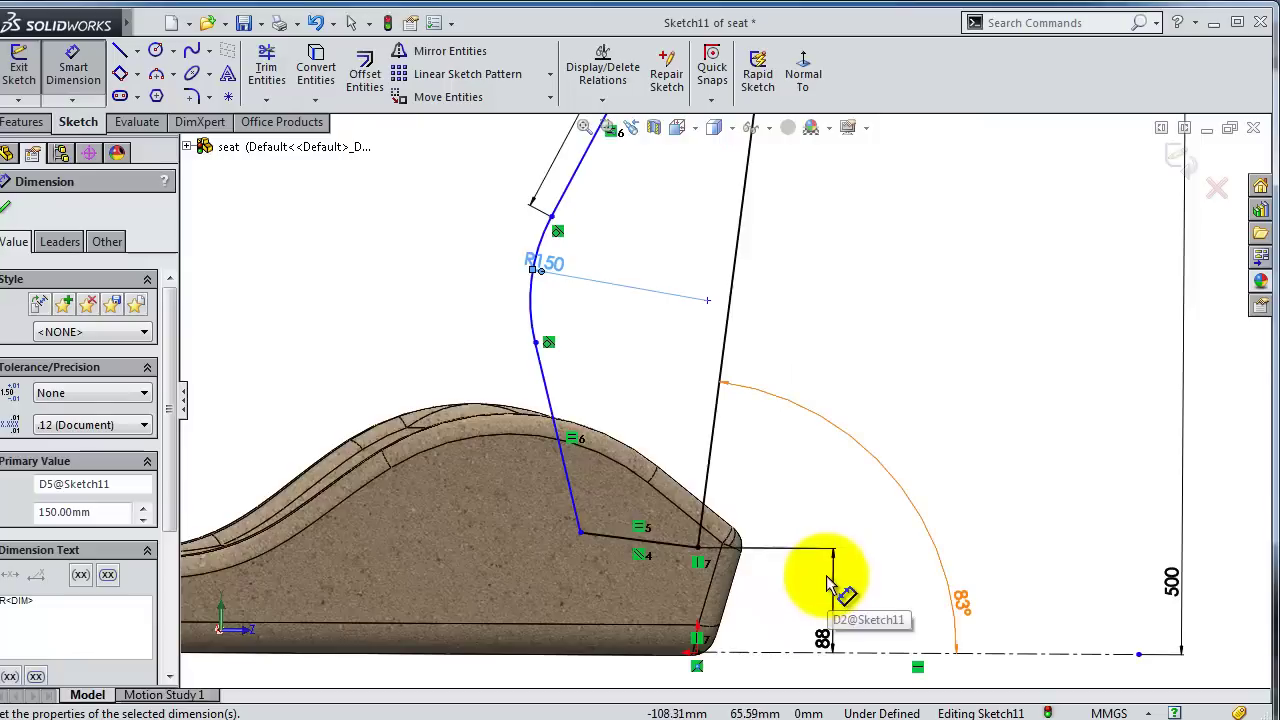
{"action": "scroll", "coordinate": [700, 523], "scroll_direction": "up", "scroll_amount": 2}
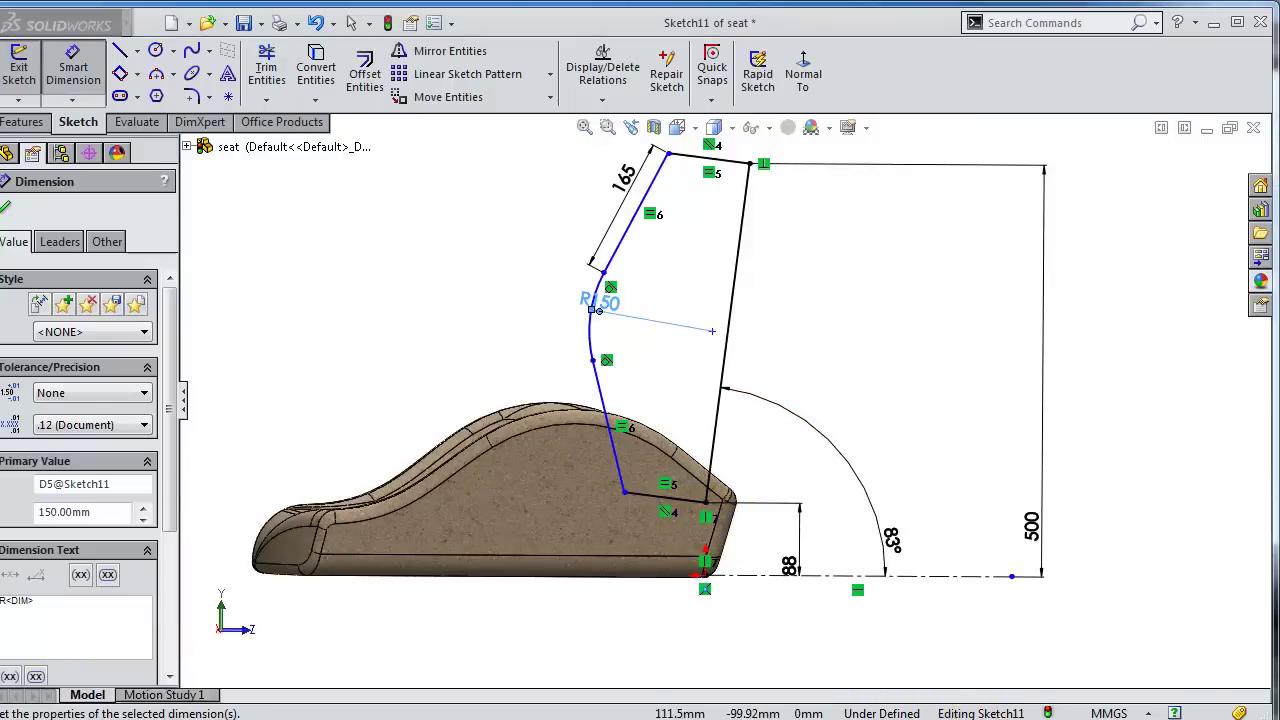
{"action": "key", "text": "Escape"}
Run Fully Define Sketch, accepting the added 48.60 mm dimension
{"action": "left_click", "coordinate": [583, 104]}
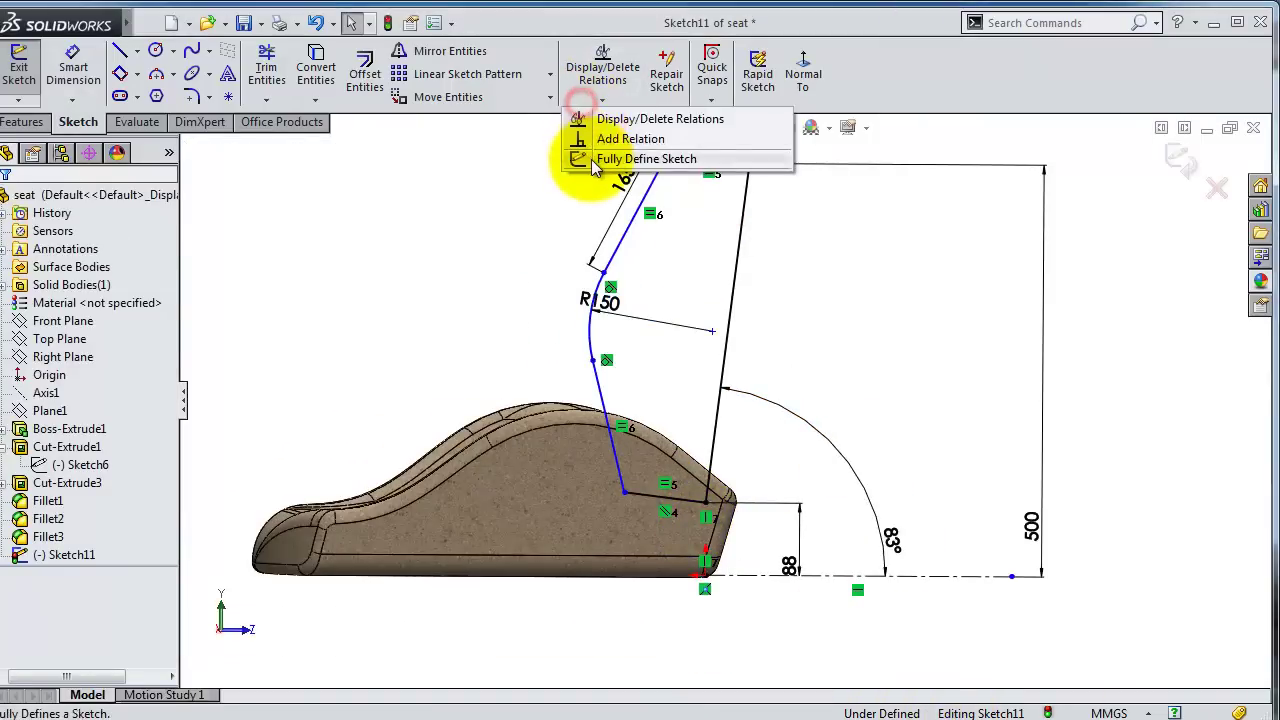
{"action": "left_click", "coordinate": [591, 158]}
{"action": "left_click", "coordinate": [84, 309]}
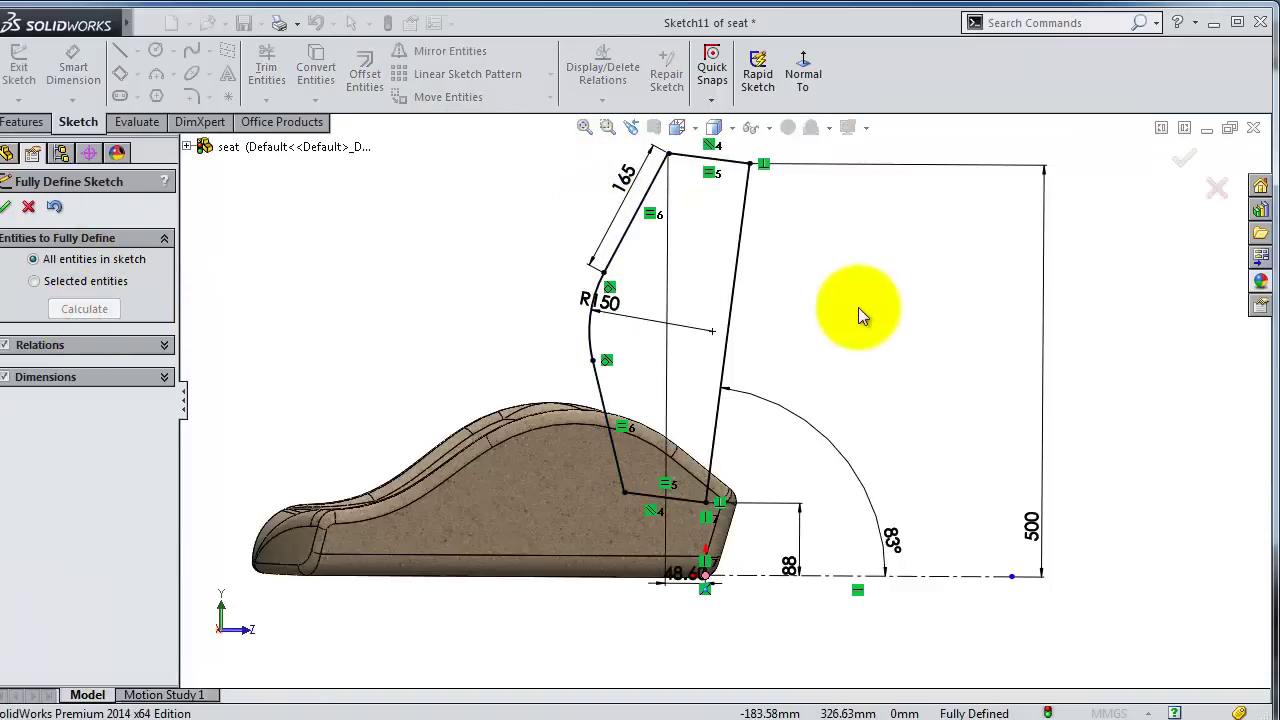
{"action": "scroll", "coordinate": [855, 313], "scroll_direction": "down", "scroll_amount": 2}
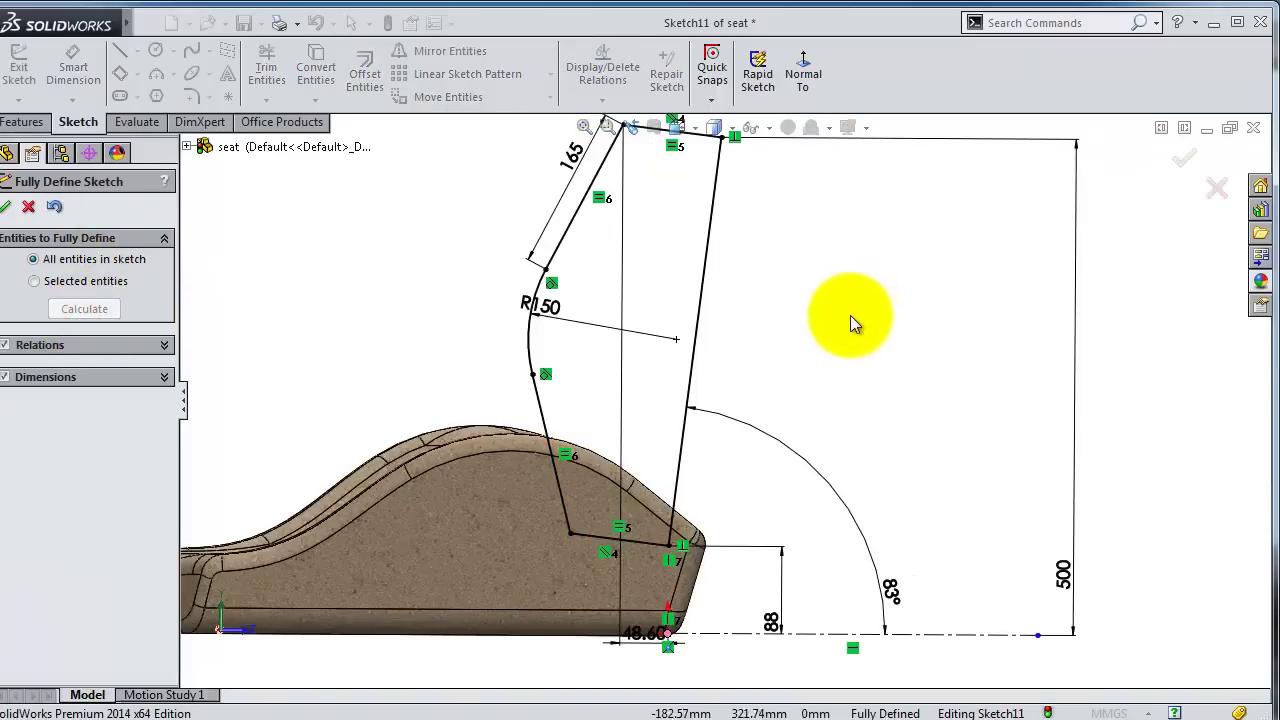
{"action": "mouse_move", "coordinate": [850, 315]}
{"action": "middle_mouse_down"}
{"action": "mouse_move", "coordinate": [809, 325]}
{"action": "mouse_move", "coordinate": [800, 343]}
{"action": "middle_mouse_up"}
{"action": "left_click", "coordinate": [1184, 157]}
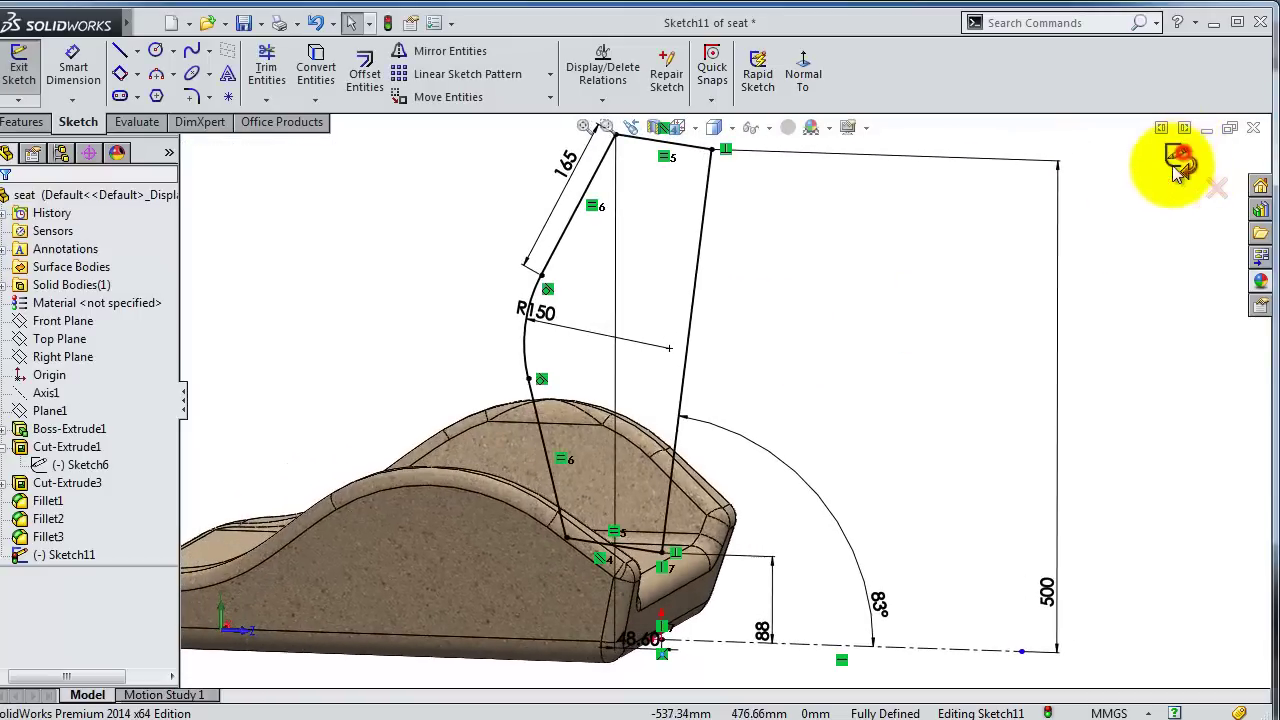
{"action": "left_click", "coordinate": [26, 122]}
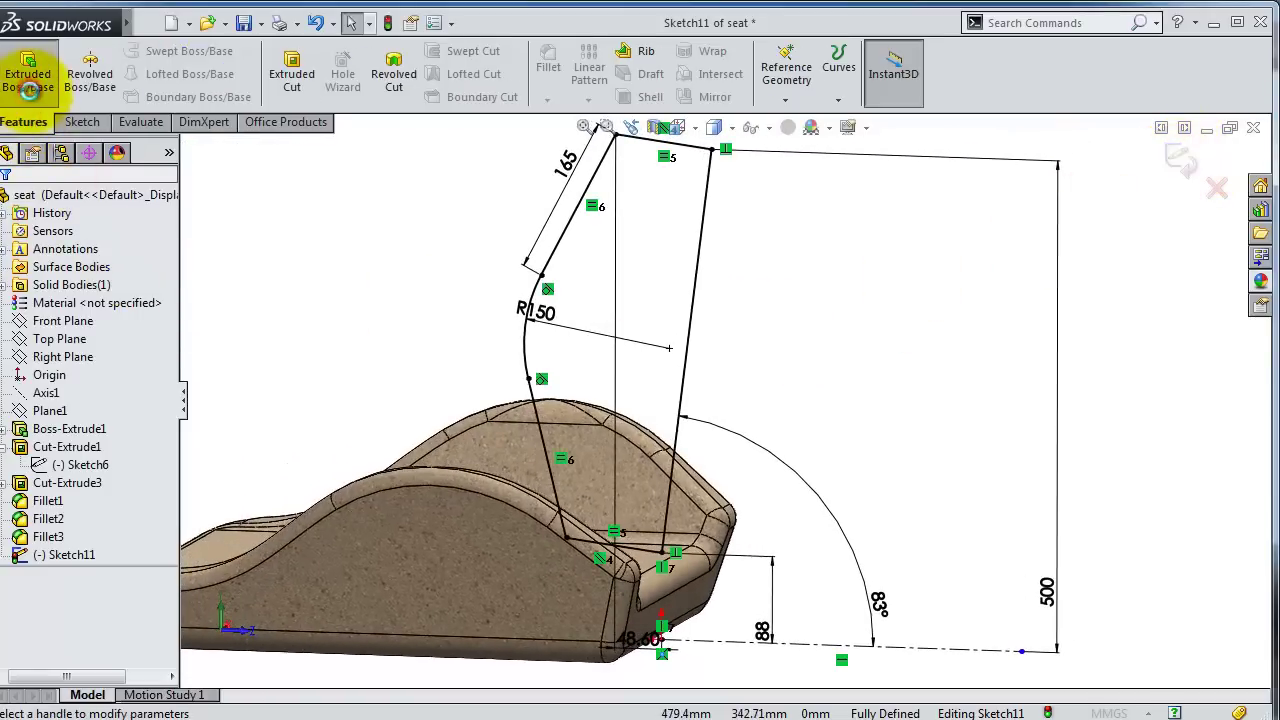
Extrude the backrest profile Up To Surface both ways, to the seat face and opposite face
{"action": "left_click", "coordinate": [28, 88]}
{"action": "left_click", "coordinate": [40, 322]}
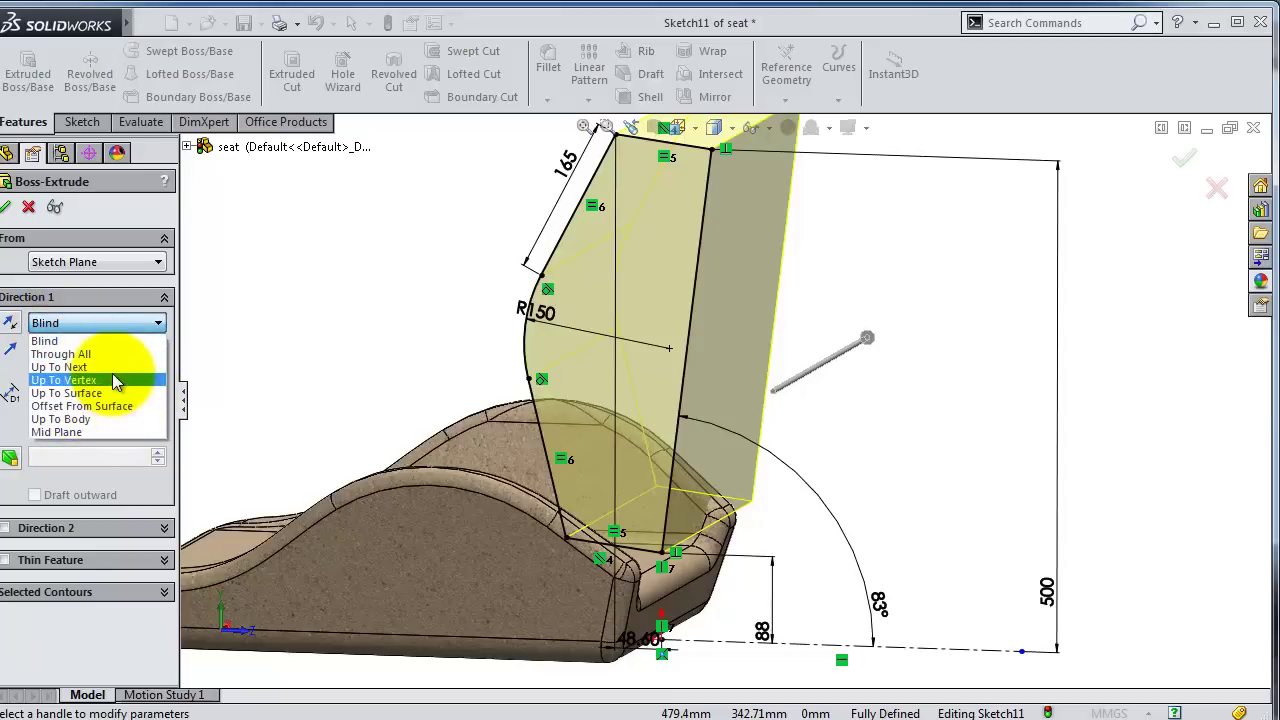
{"action": "left_click", "coordinate": [100, 393]}
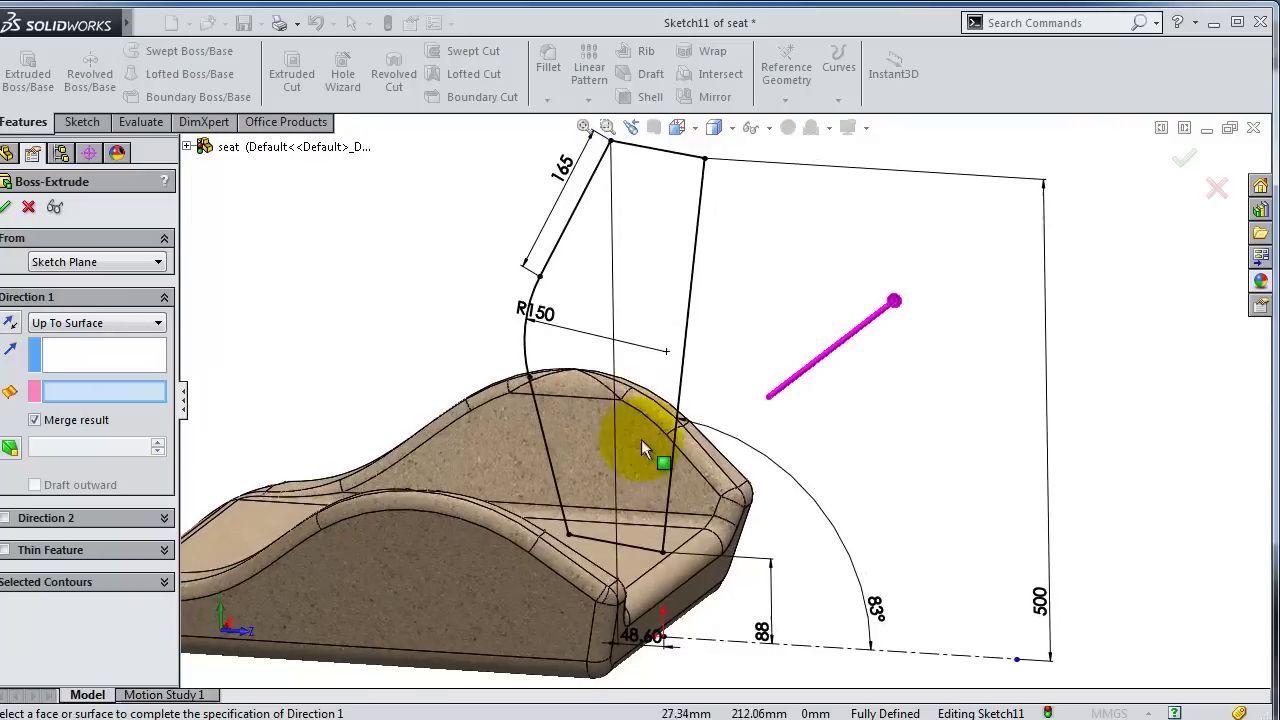
{"action": "left_click", "coordinate": [657, 468]}
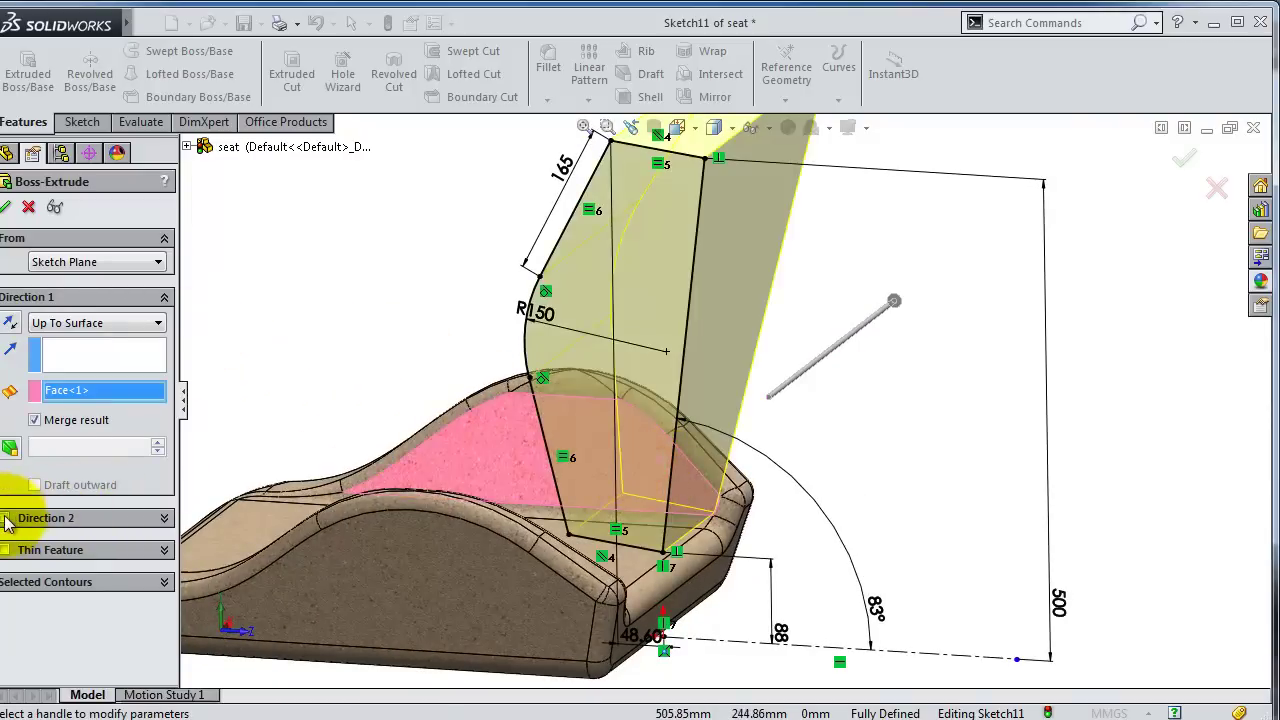
{"action": "left_click", "coordinate": [6, 517]}
{"action": "left_click", "coordinate": [55, 550]}
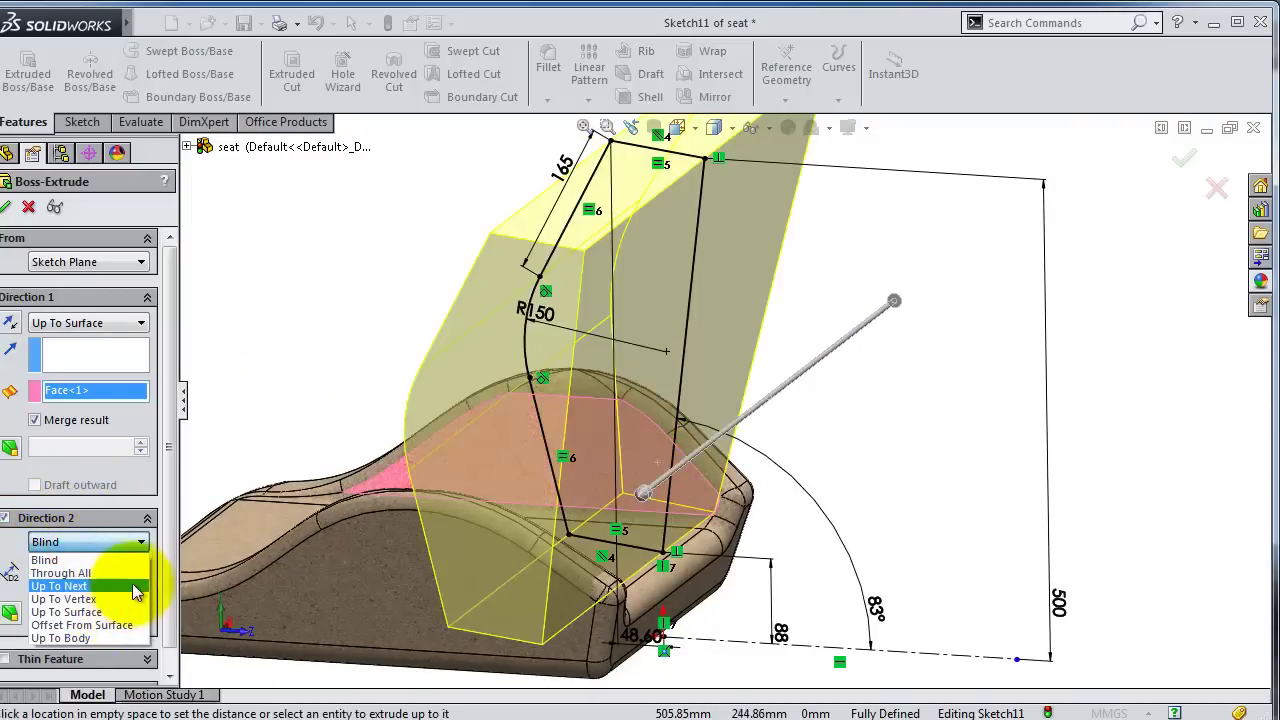
{"action": "left_click", "coordinate": [122, 612]}
{"action": "mouse_move", "coordinate": [499, 478]}
{"action": "middle_mouse_down"}
{"action": "mouse_move", "coordinate": [381, 532]}
{"action": "mouse_move", "coordinate": [341, 569]}
{"action": "mouse_move", "coordinate": [415, 518]}
{"action": "middle_mouse_up"}
{"action": "left_click", "coordinate": [416, 517]}
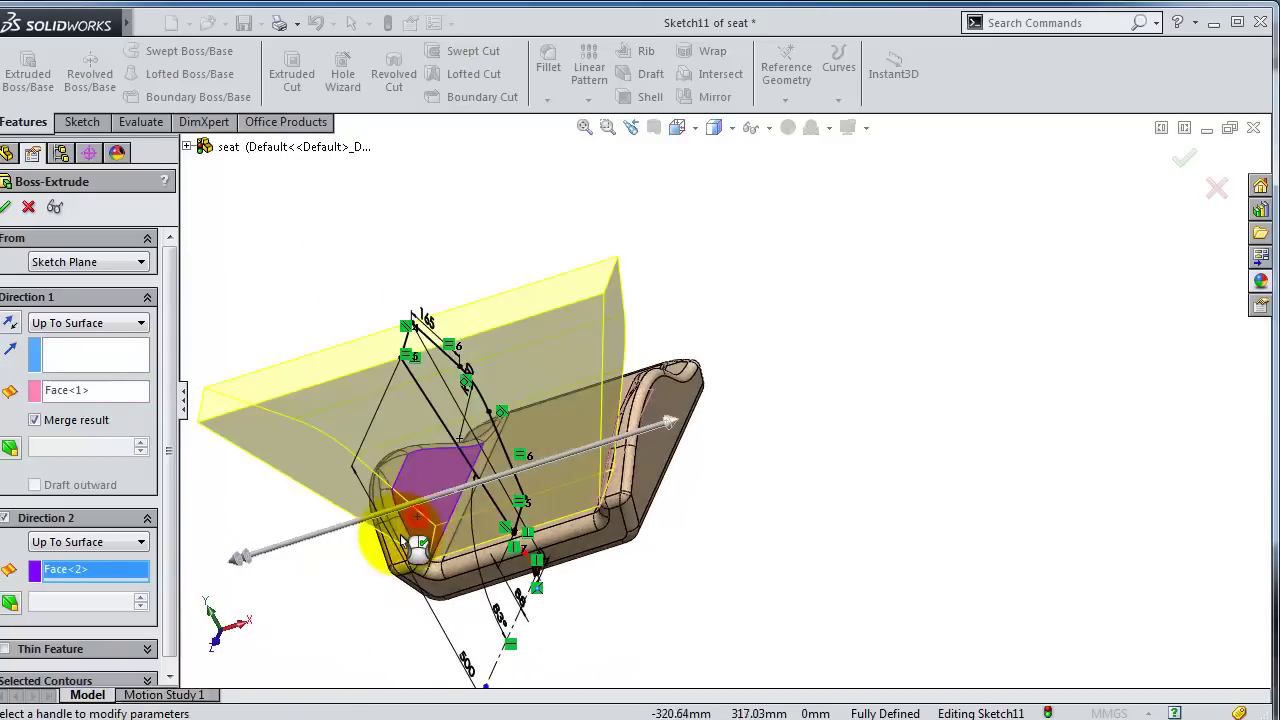
{"action": "left_click", "coordinate": [1185, 165]}
{"action": "mouse_move", "coordinate": [681, 469]}
{"action": "middle_mouse_down"}
{"action": "mouse_move", "coordinate": [700, 530]}
{"action": "mouse_move", "coordinate": [786, 429]}
{"action": "mouse_move", "coordinate": [929, 388]}
{"action": "mouse_move", "coordinate": [943, 400]}
{"action": "mouse_move", "coordinate": [977, 380]}
{"action": "mouse_move", "coordinate": [962, 410]}
{"action": "mouse_move", "coordinate": [576, 320]}
{"action": "middle_mouse_up"}
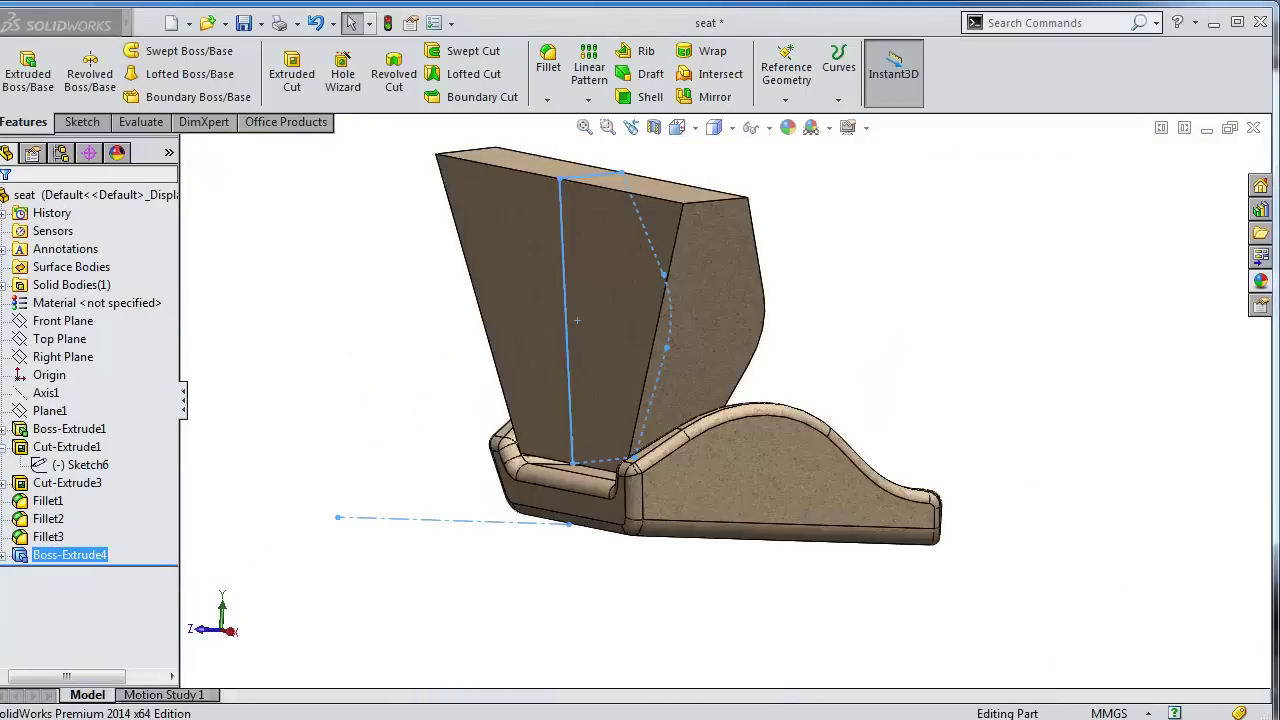
Start a new sketch on the Front Plane and view it face-on
{"action": "left_click", "coordinate": [63, 320]}
{"action": "left_click", "coordinate": [68, 290]}
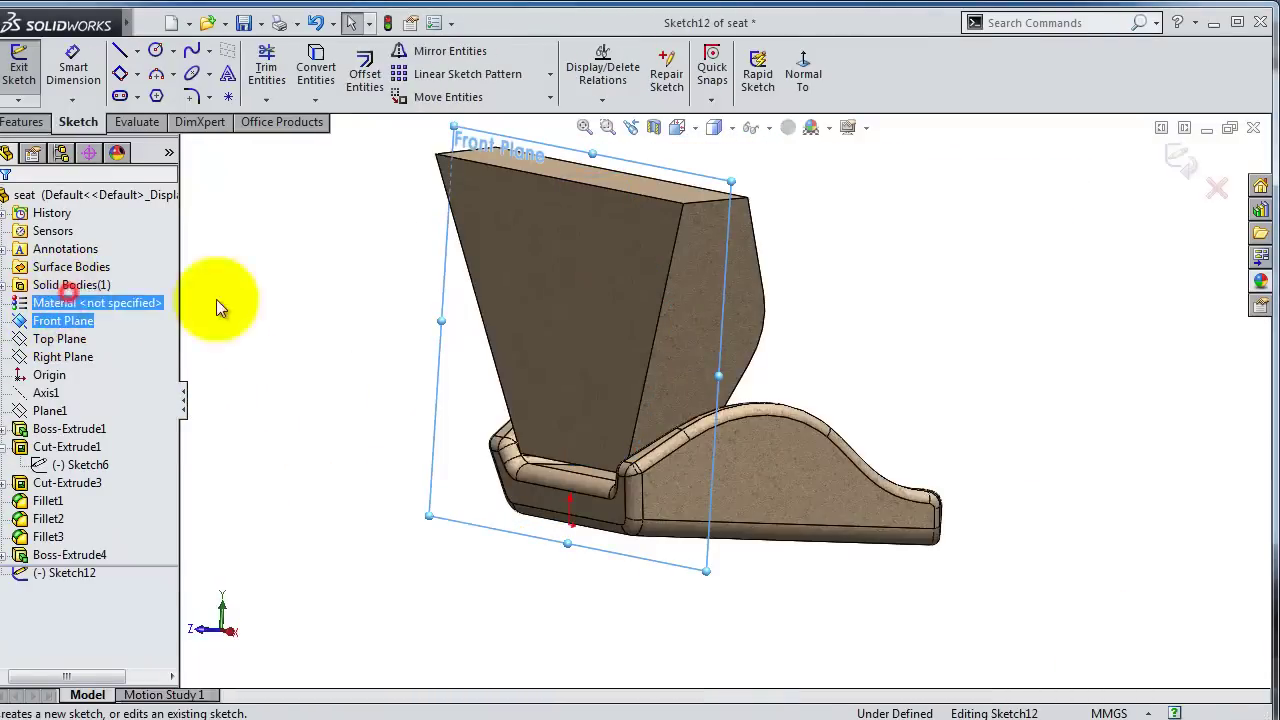
{"action": "left_click", "coordinate": [803, 74]}
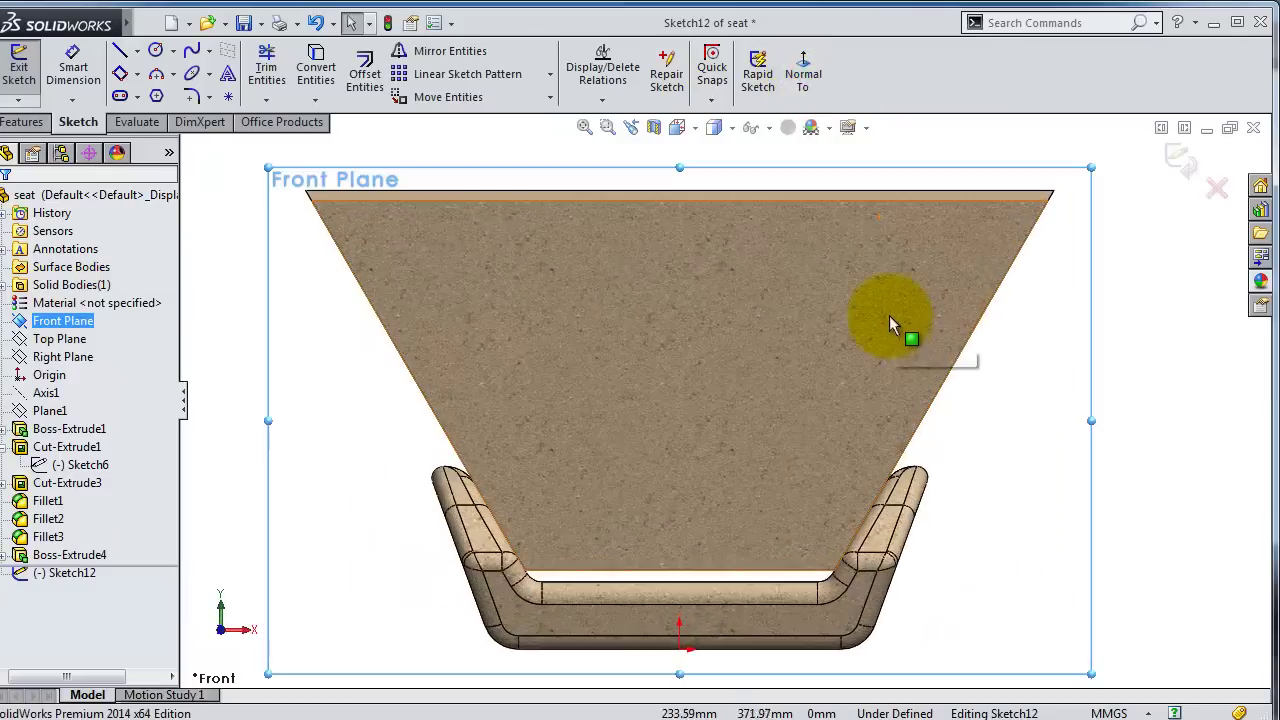
{"action": "scroll", "coordinate": [889, 315], "scroll_direction": "down", "scroll_amount": 2}
Draw the left side line up from the left bolster with a rounded top corner
{"action": "left_click", "coordinate": [121, 51]}
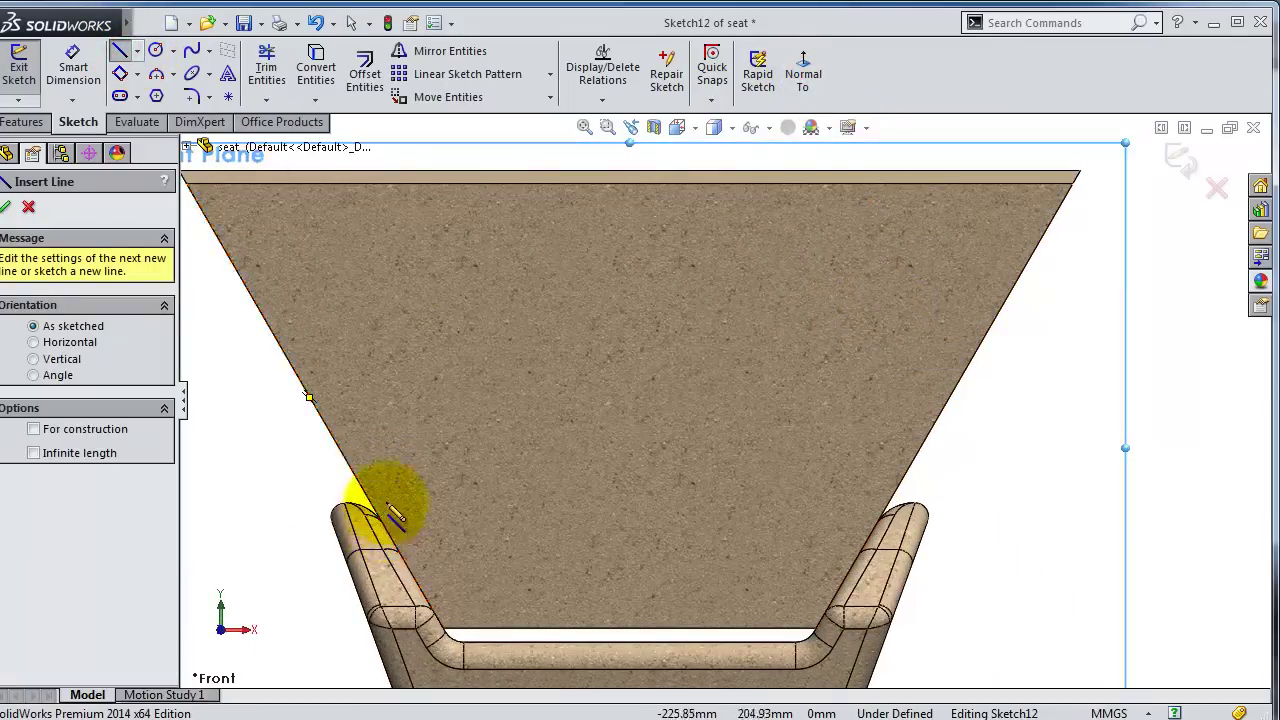
{"action": "scroll", "coordinate": [380, 520], "scroll_direction": "down", "scroll_amount": 2}
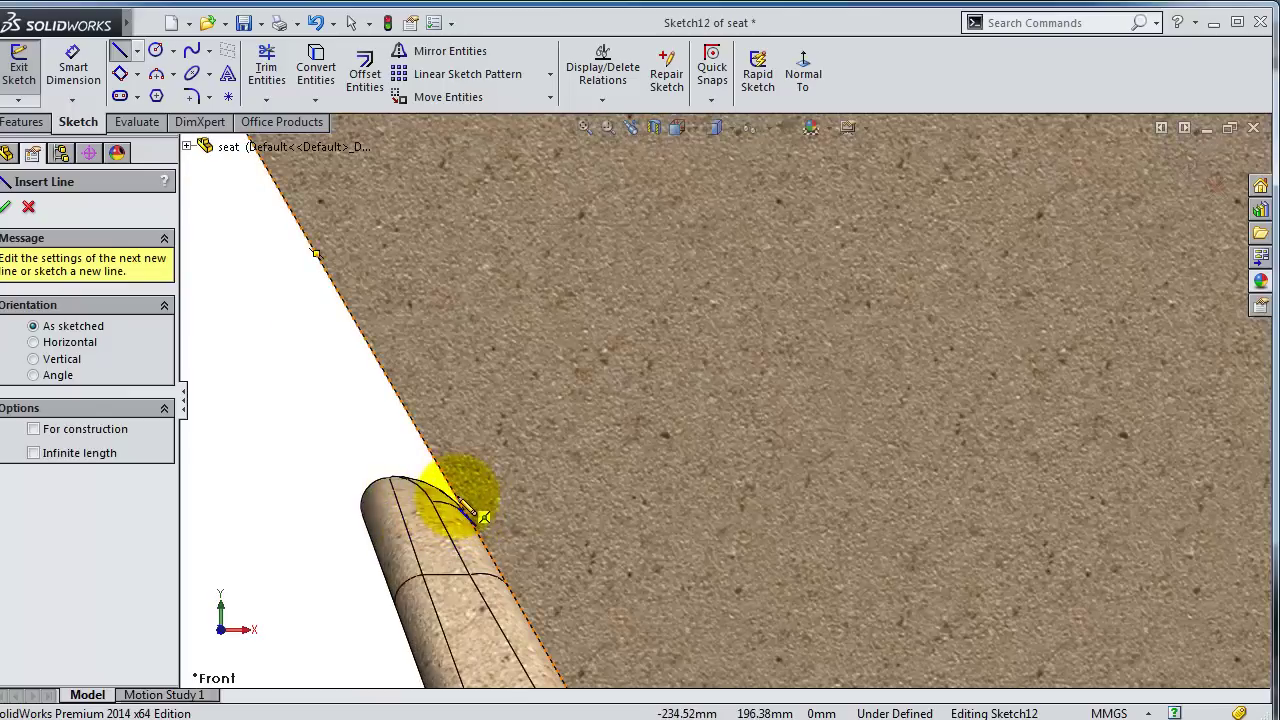
{"action": "left_click", "coordinate": [463, 510]}
{"action": "scroll", "coordinate": [457, 330], "scroll_direction": "up", "scroll_amount": 2}
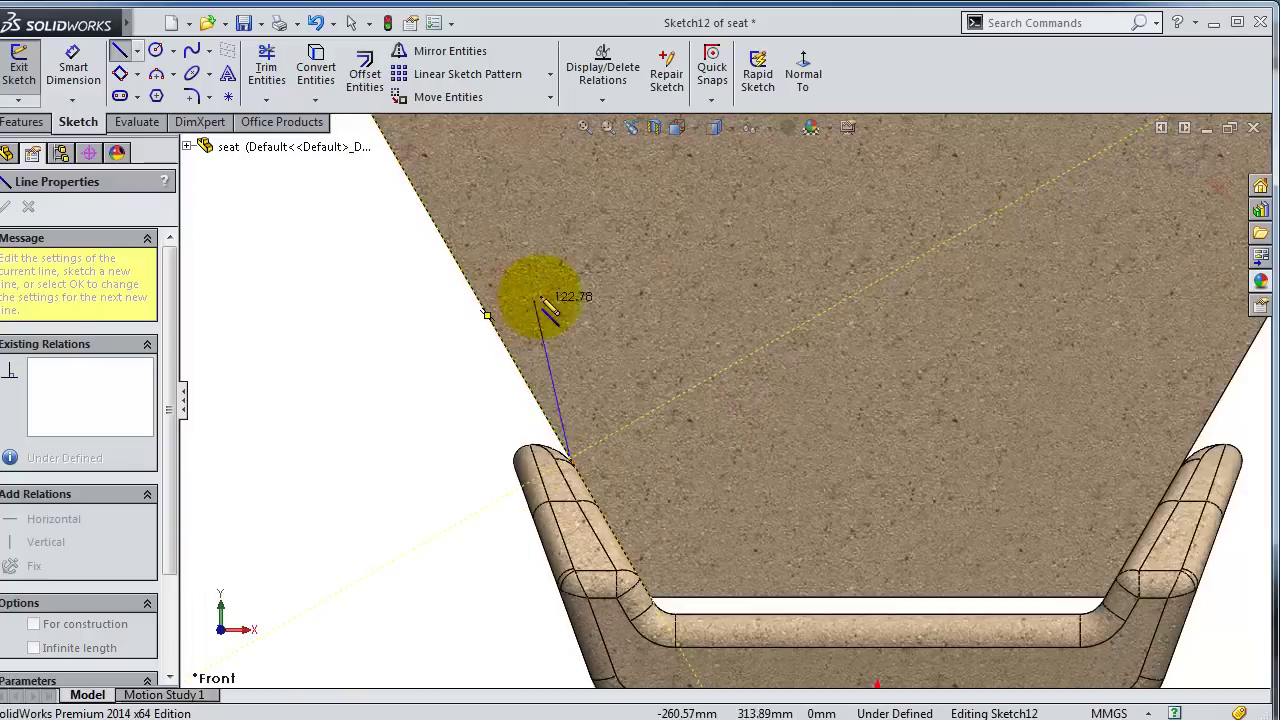
{"action": "scroll", "coordinate": [543, 286], "scroll_direction": "up", "scroll_amount": 2}
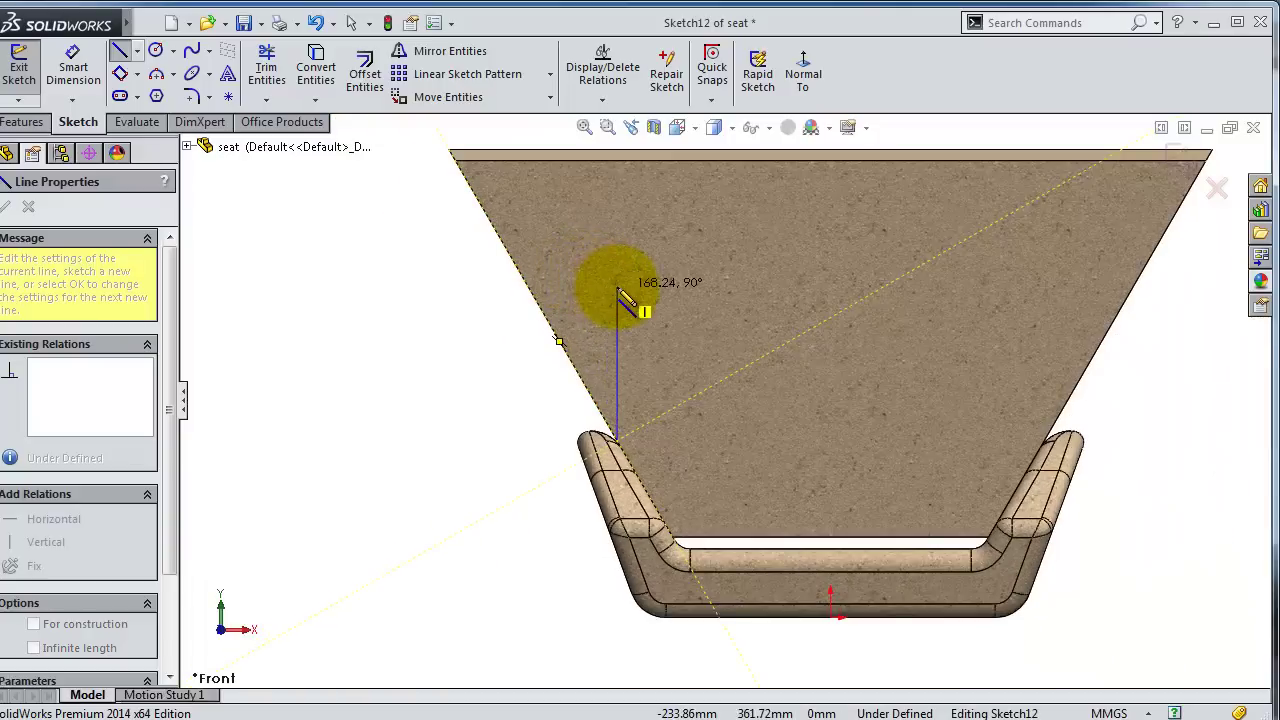
{"action": "left_click", "coordinate": [617, 288]}
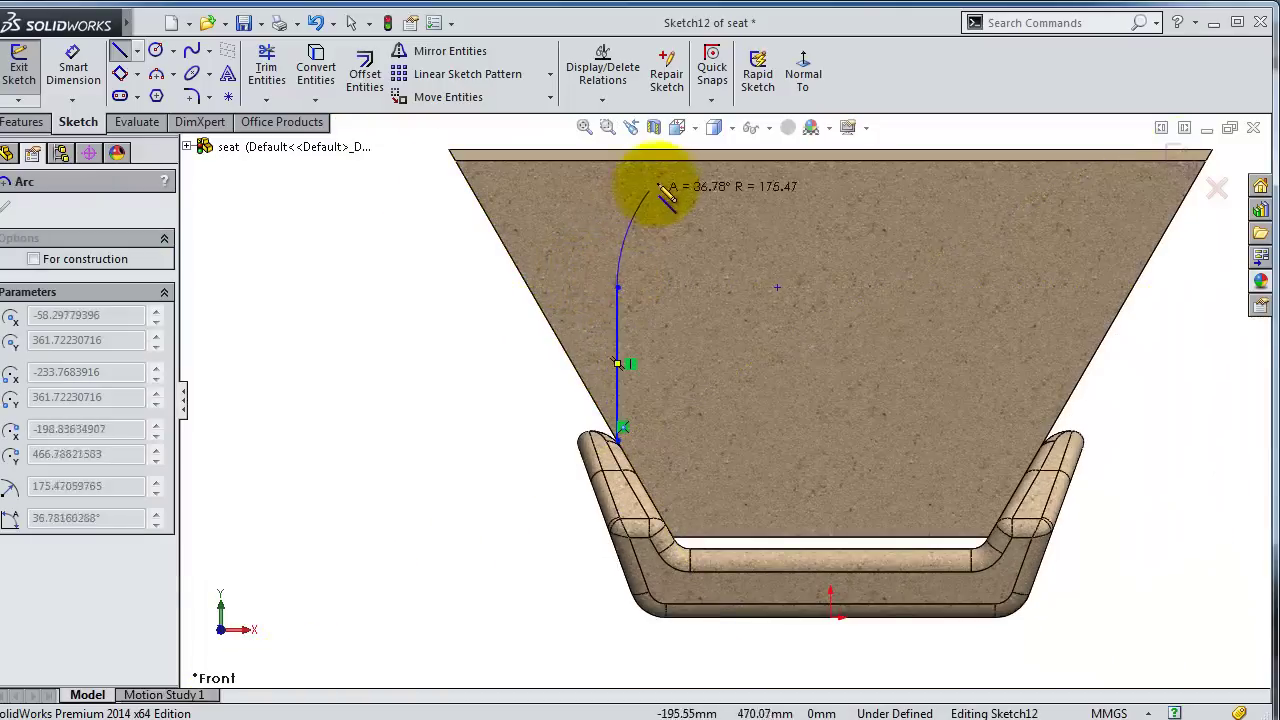
{"action": "scroll", "coordinate": [705, 162], "scroll_direction": "down", "scroll_amount": 2}
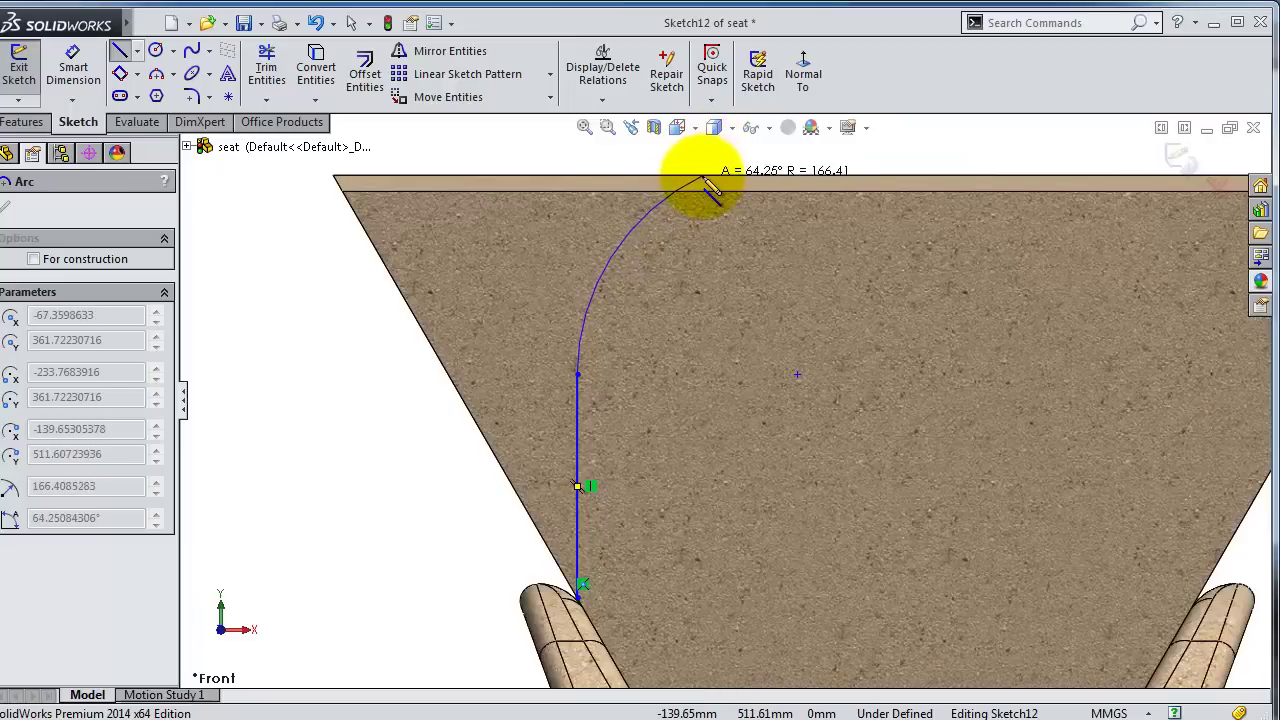
{"action": "left_click", "coordinate": [703, 179]}
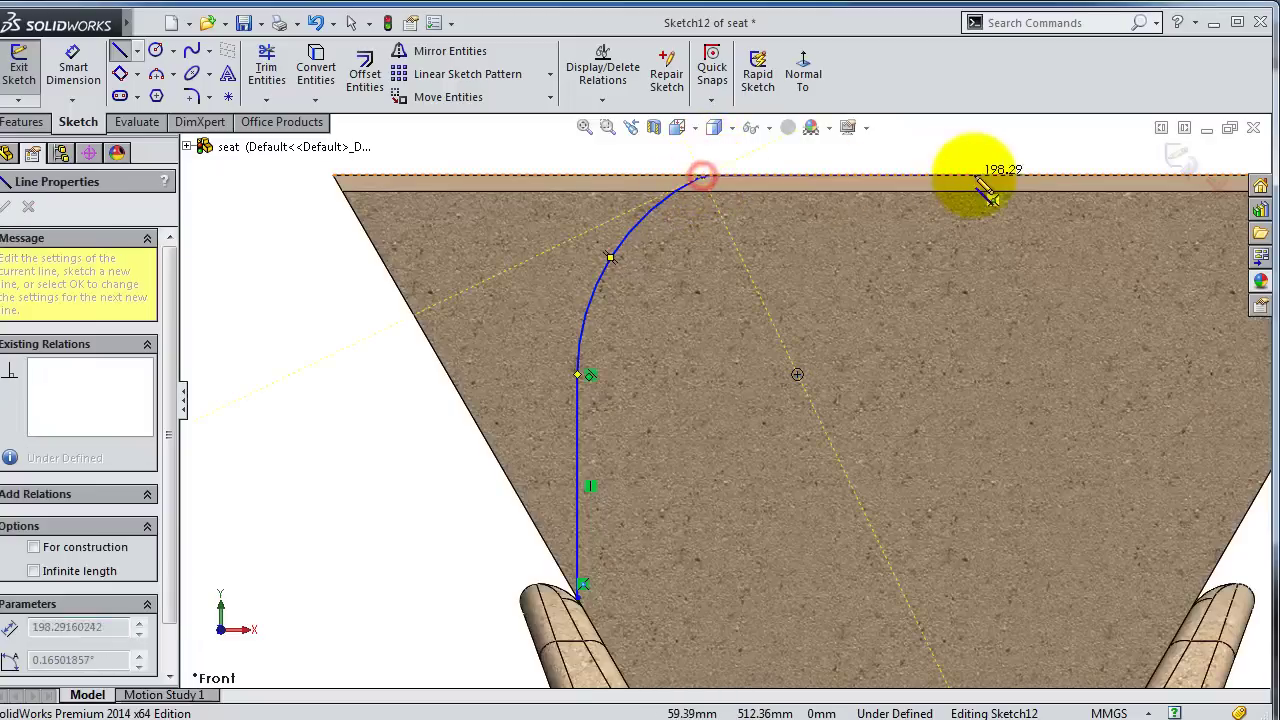
Draw the straight top edge, right rounded corner and right side line down to the bolster
{"action": "left_click", "coordinate": [1082, 177]}
{"action": "scroll", "coordinate": [1080, 250], "scroll_direction": "up", "scroll_amount": 2}
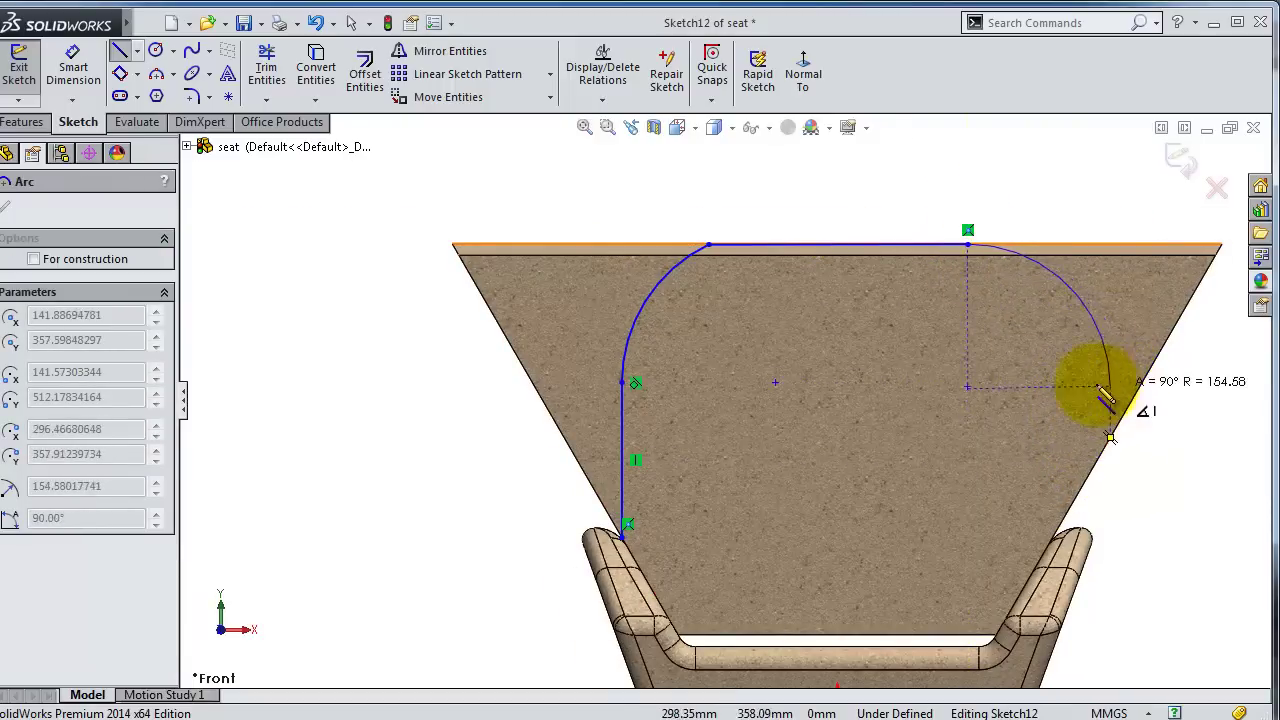
{"action": "left_click", "coordinate": [1068, 383]}
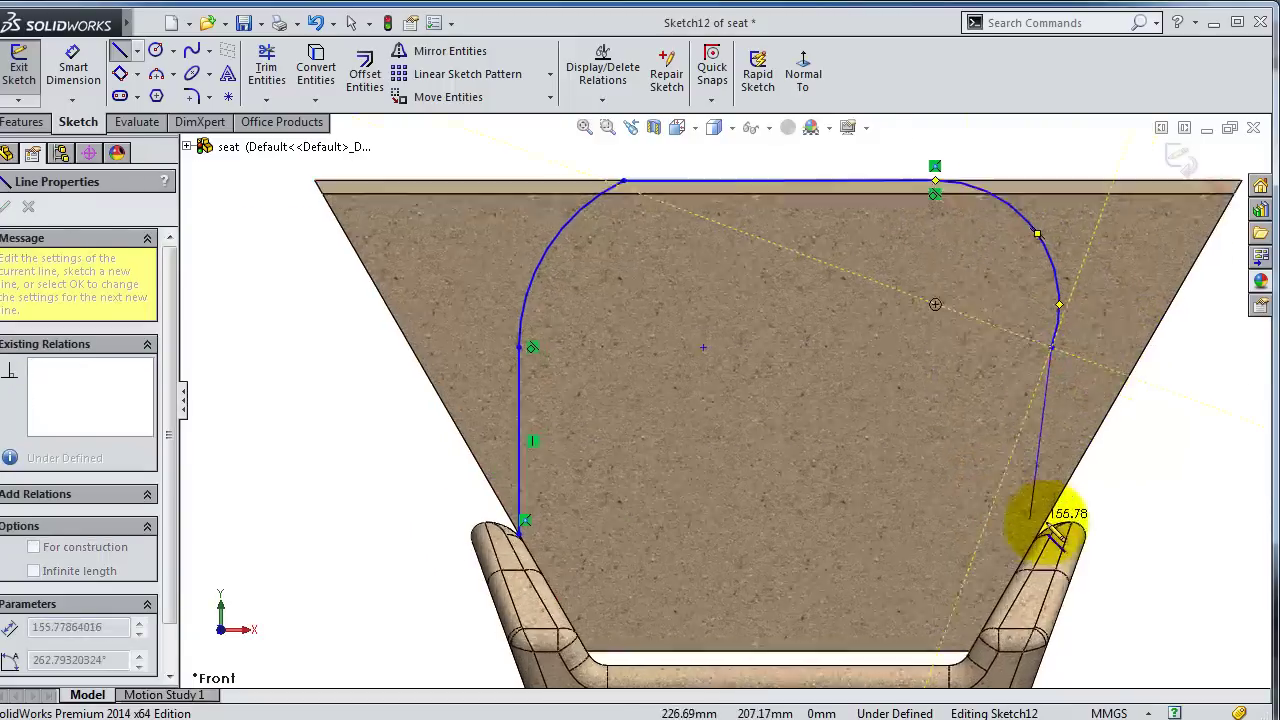
{"action": "scroll", "coordinate": [1005, 528], "scroll_direction": "down", "scroll_amount": 3}
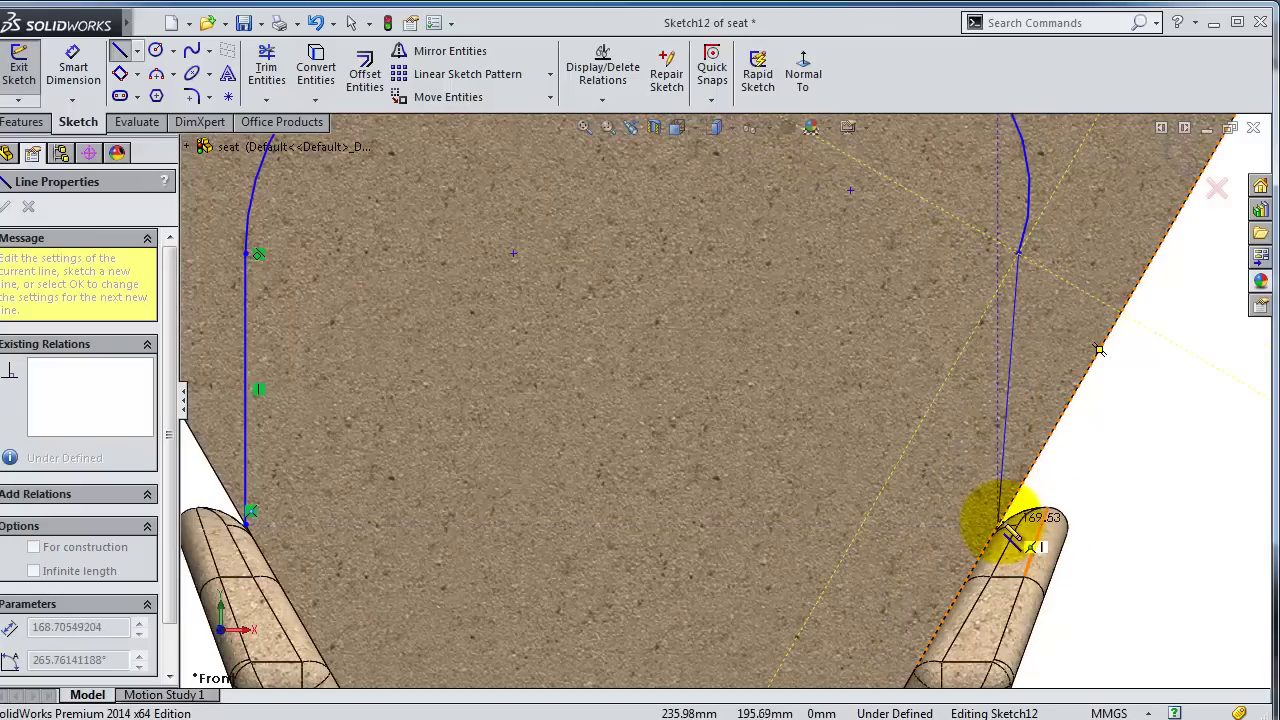
{"action": "left_click", "coordinate": [1001, 522]}
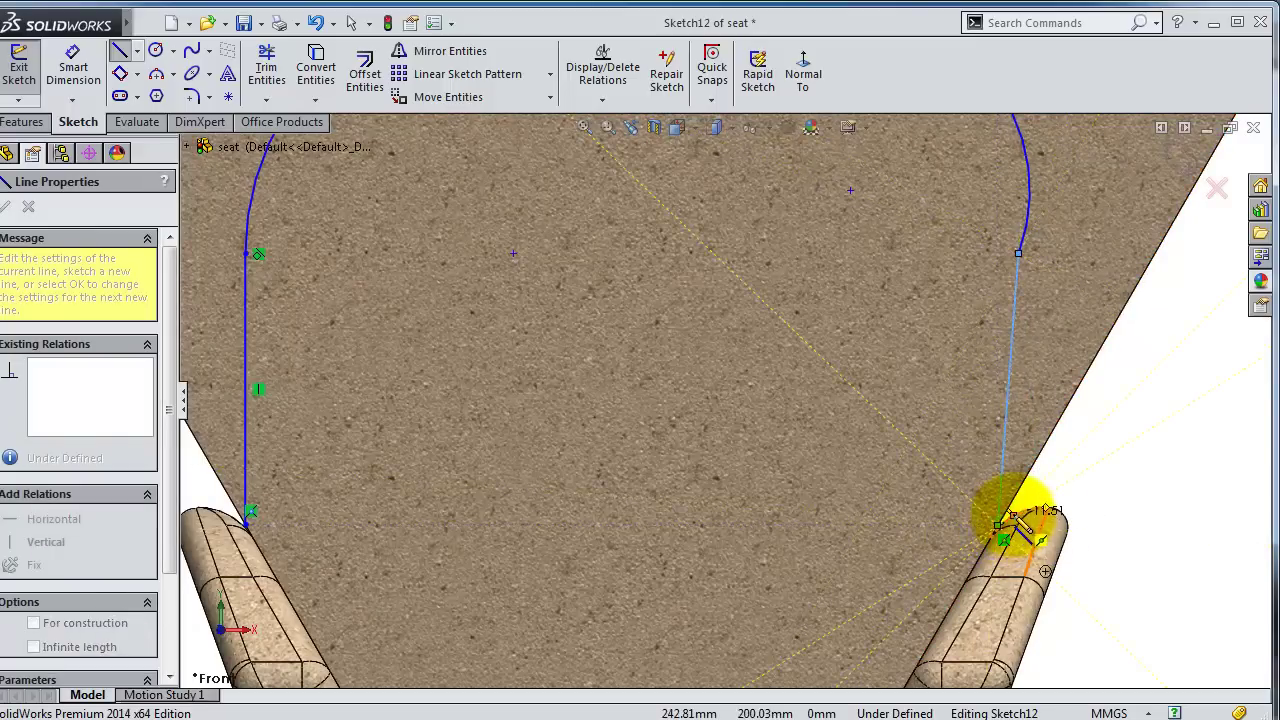
{"action": "key", "text": "Escape"}
{"action": "left_click", "coordinate": [137, 51]}
Draw a vertical centerline from the origin straight up past the backrest
{"action": "left_click", "coordinate": [160, 93]}
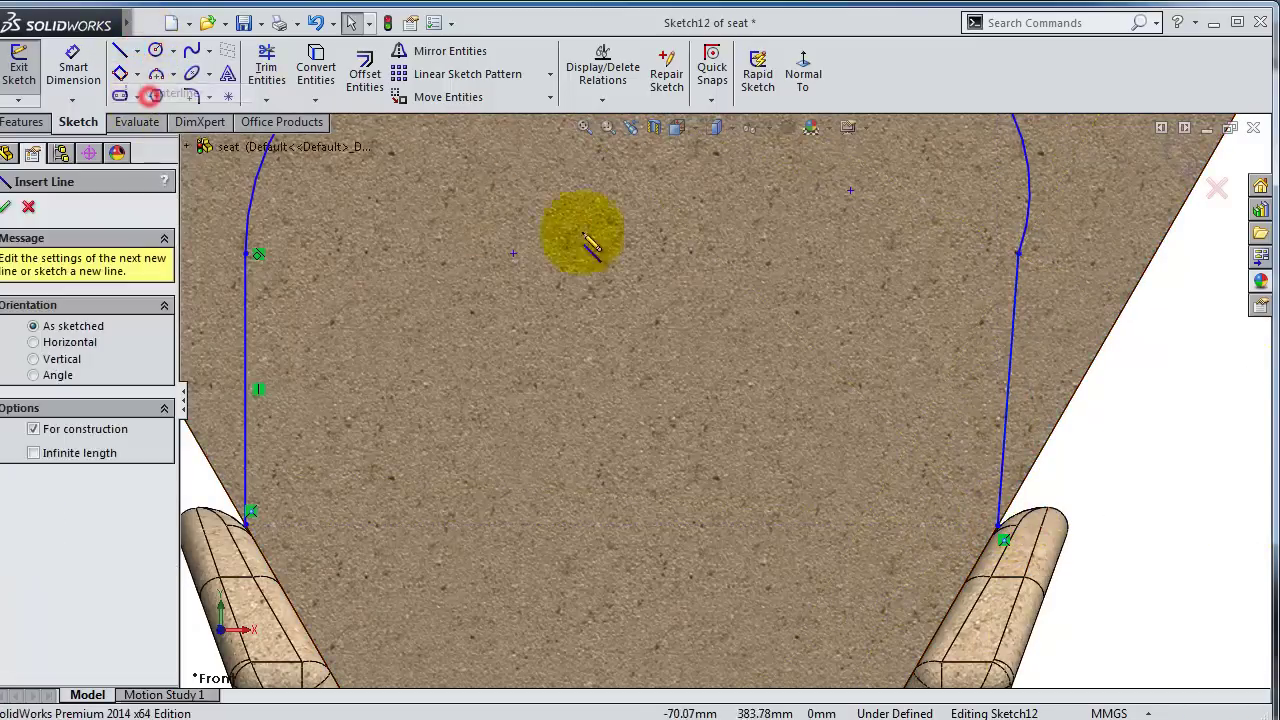
{"action": "scroll", "coordinate": [725, 390], "scroll_direction": "up", "scroll_amount": 4}
{"action": "left_click", "coordinate": [683, 549]}
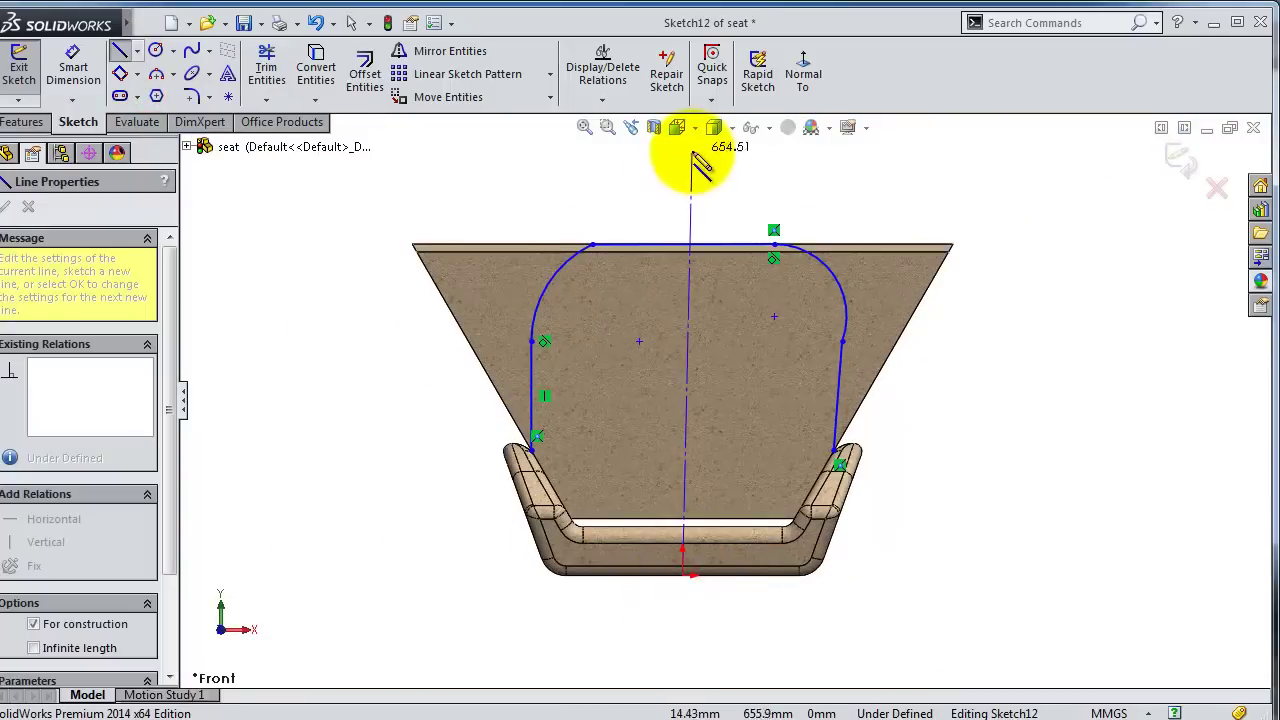
{"action": "left_click", "coordinate": [683, 143]}
{"action": "key", "text": "Escape"}
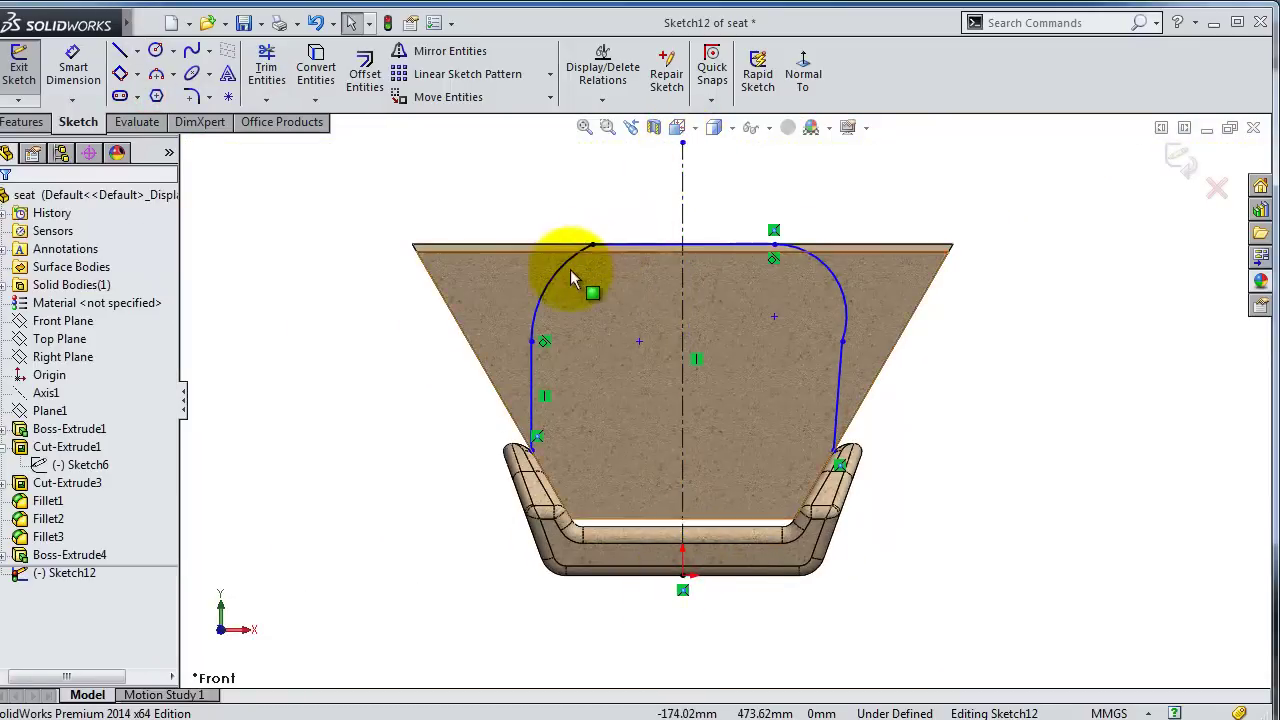
Make the left and right corner arcs symmetric about the centerline
{"action": "left_click", "coordinate": [565, 278]}
{"action": "left_click", "coordinate": [835, 278], "text": "ctrl"}
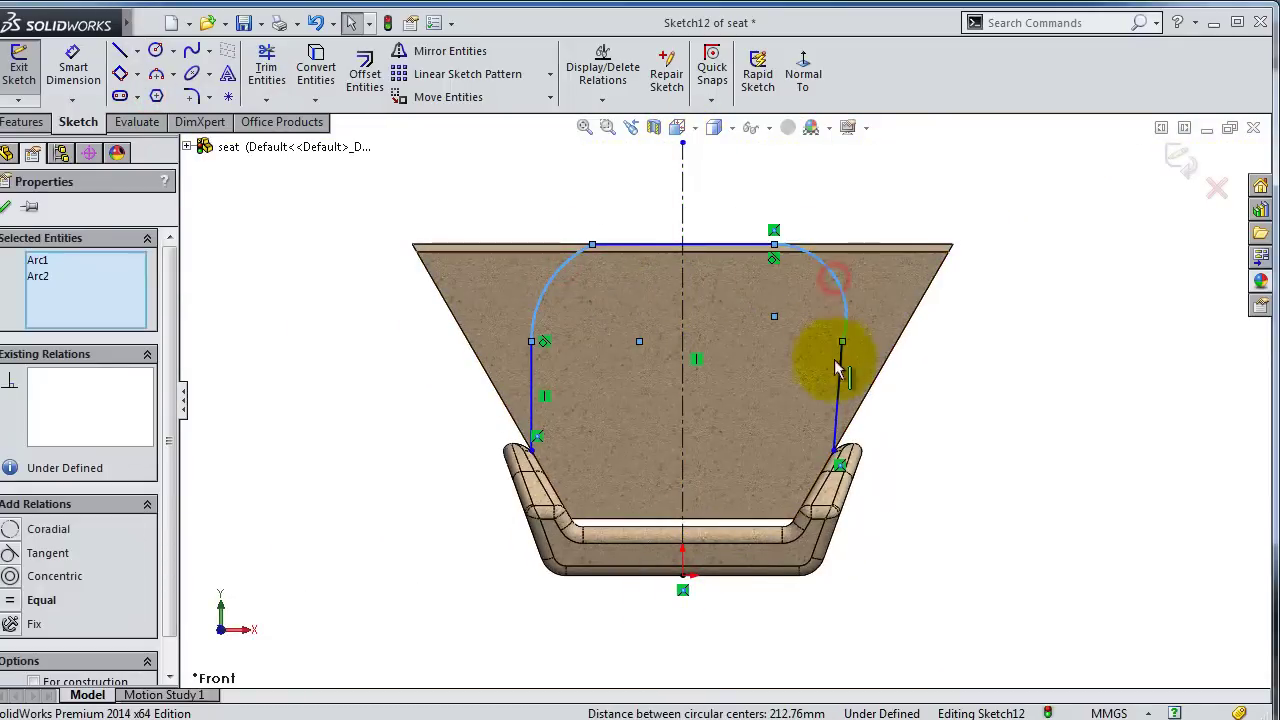
{"action": "left_click", "coordinate": [840, 388], "text": "ctrl"}
{"action": "left_click", "coordinate": [532, 383], "text": "ctrl"}
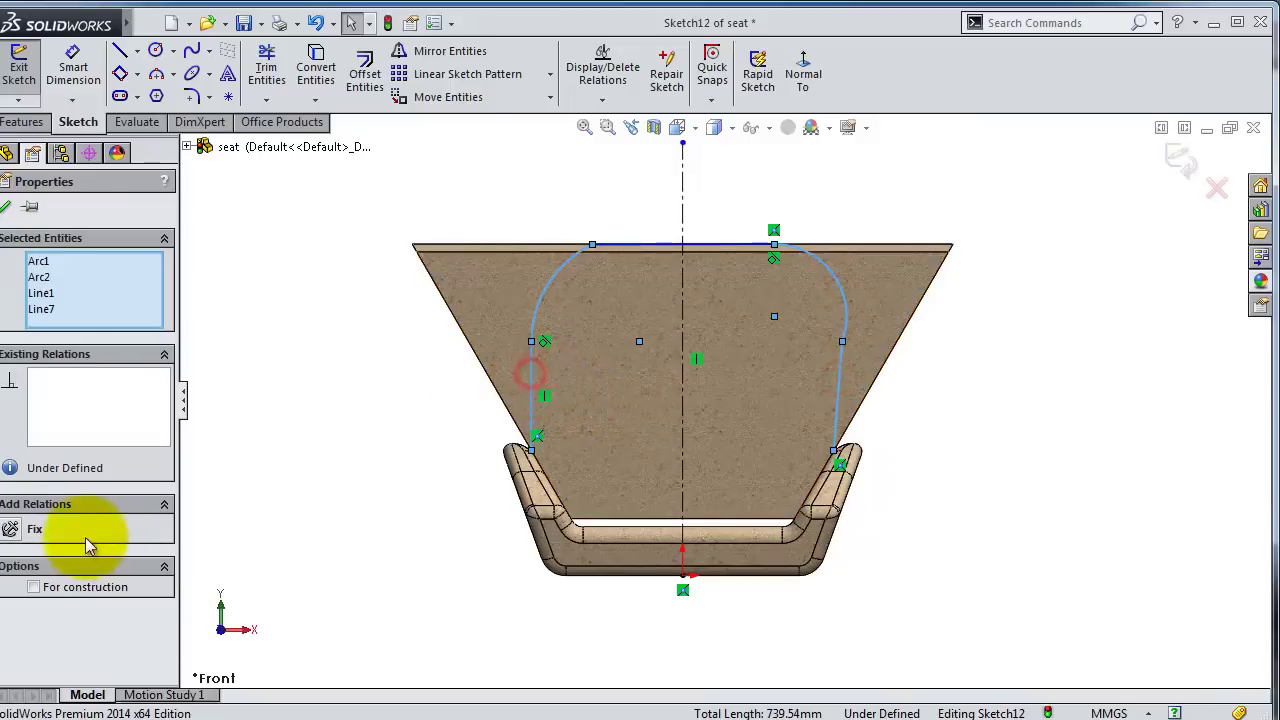
{"action": "left_click", "coordinate": [365, 397]}
{"action": "left_click", "coordinate": [565, 283]}
{"action": "left_click", "coordinate": [837, 277], "text": "ctrl"}
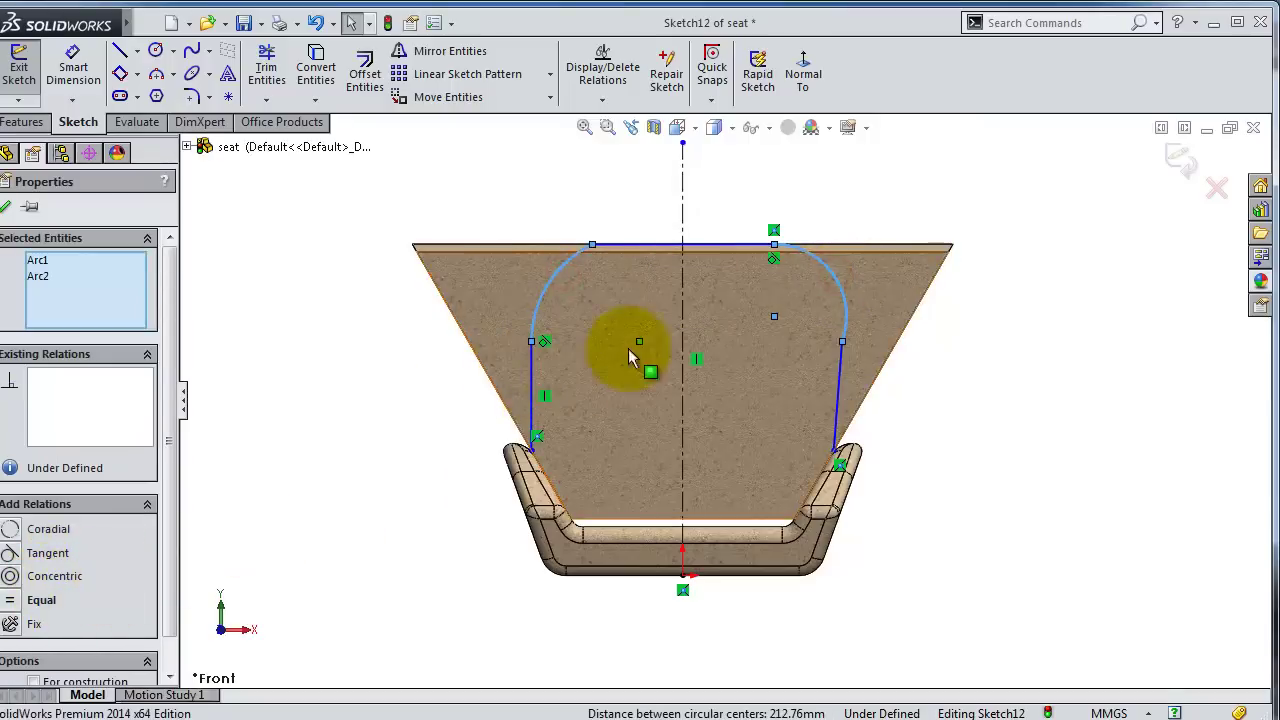
{"action": "left_click", "coordinate": [684, 189], "text": "ctrl"}
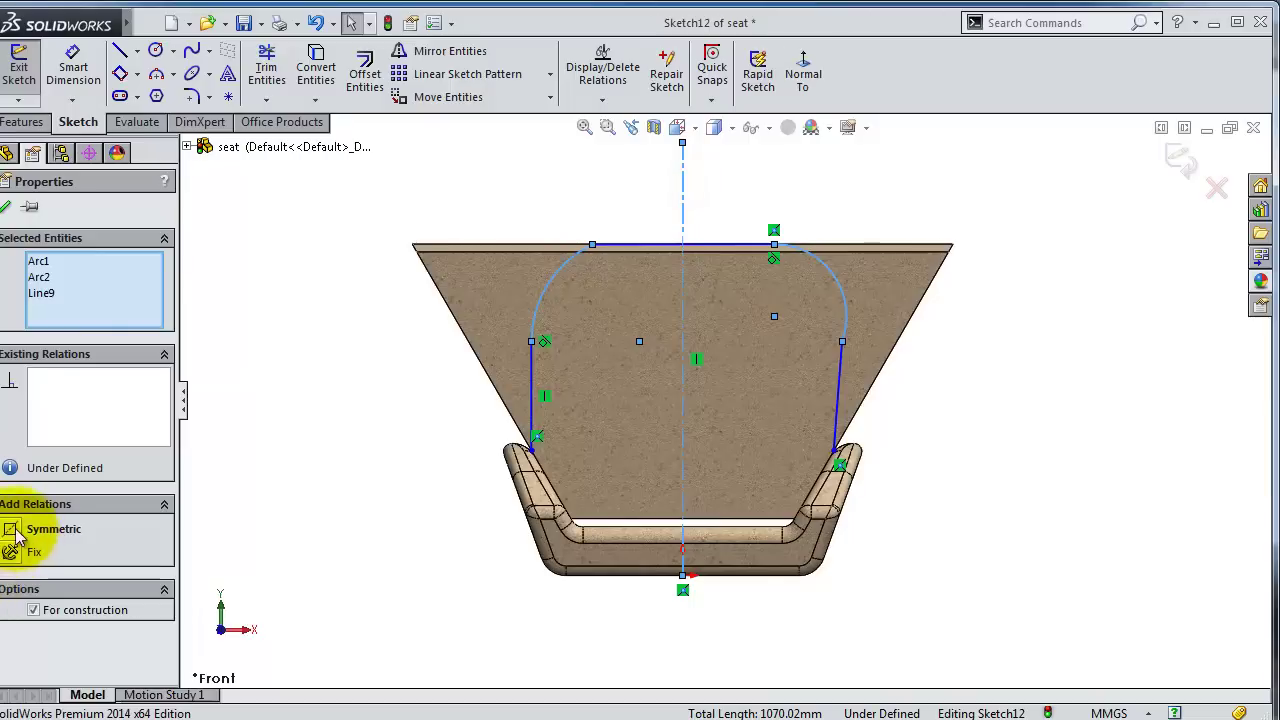
Make the two side lines symmetric about the centerline and fit the view
{"action": "left_click", "coordinate": [520, 358]}
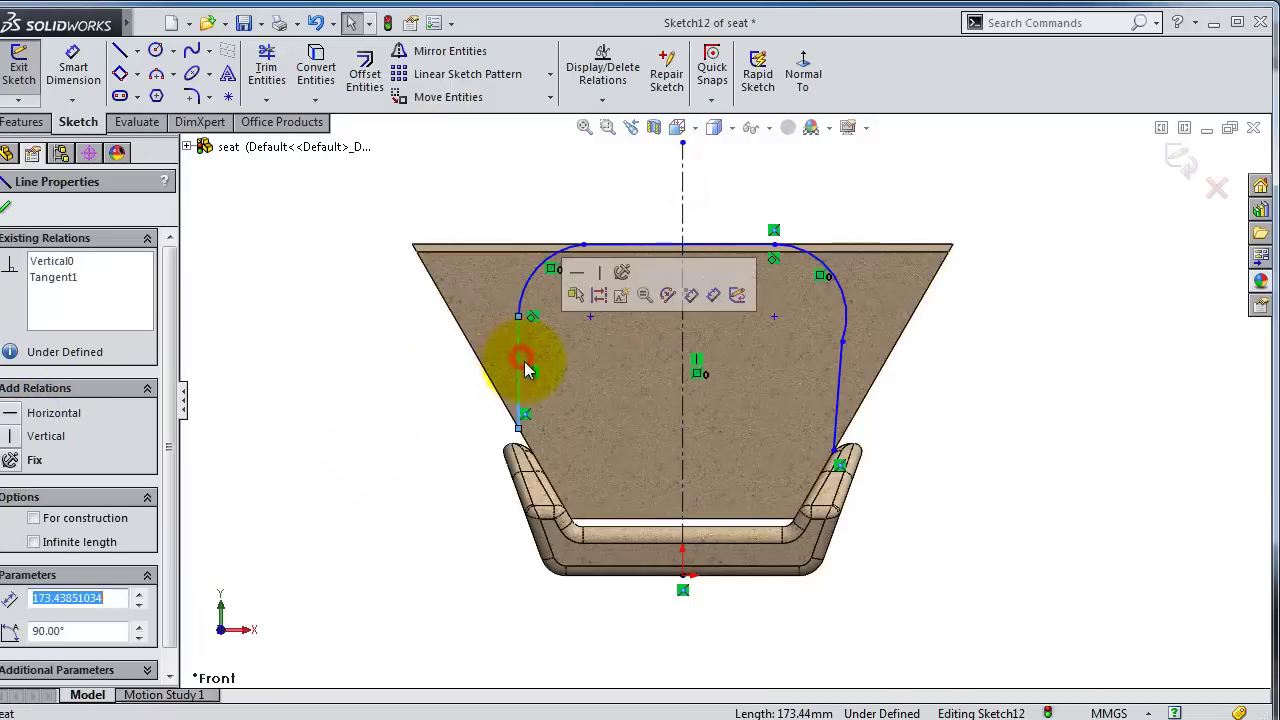
{"action": "left_click", "coordinate": [838, 395], "text": "ctrl"}
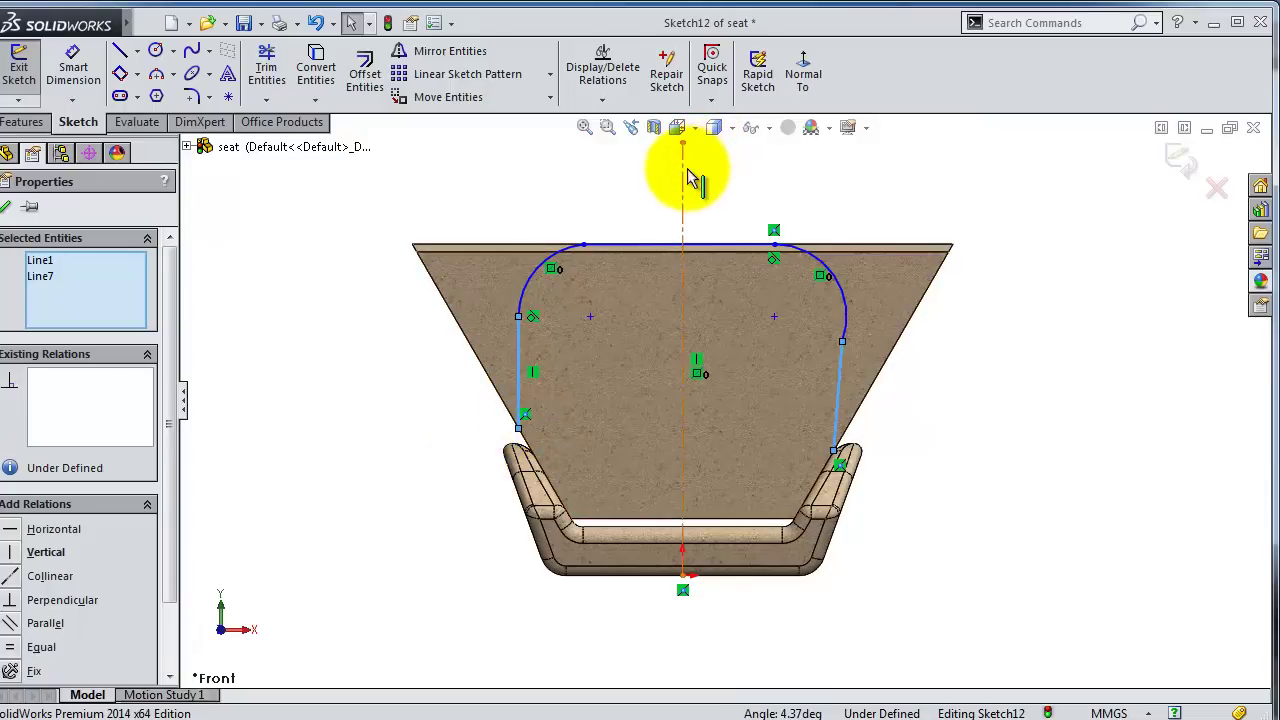
{"action": "left_click", "coordinate": [685, 172], "text": "ctrl"}
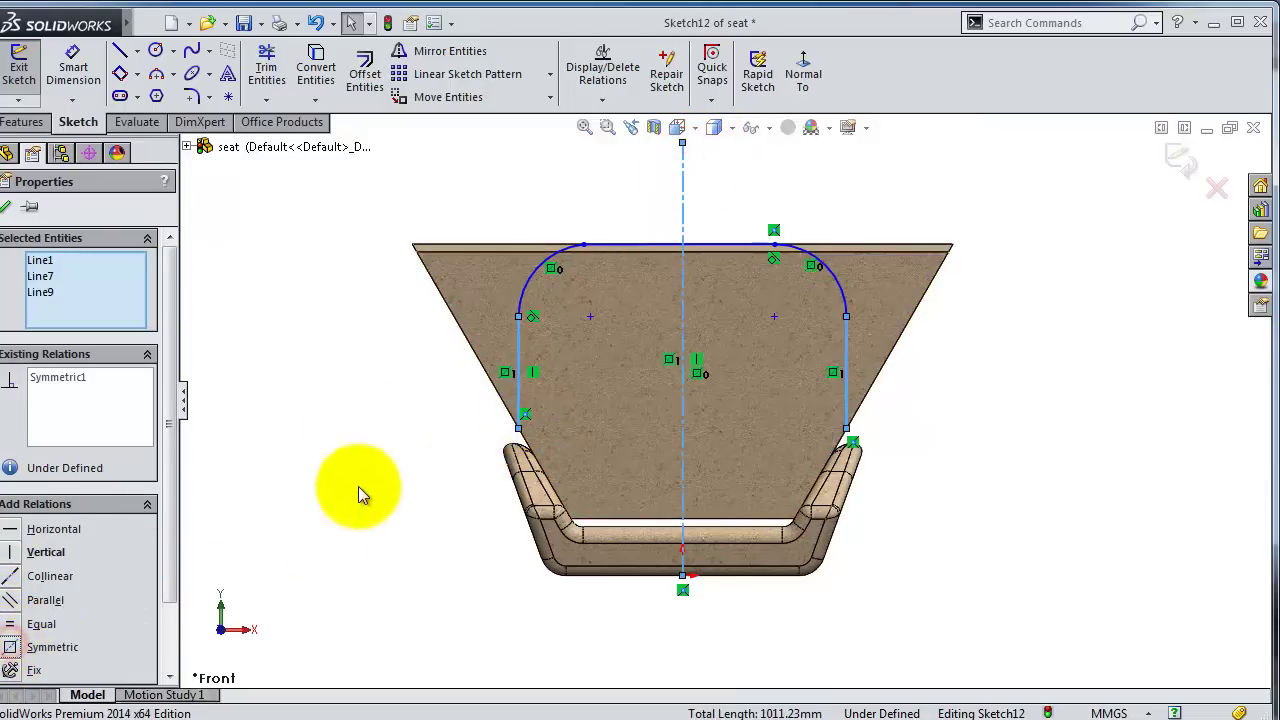
{"action": "left_click", "coordinate": [330, 490]}
{"action": "scroll", "coordinate": [640, 425], "scroll_direction": "down", "scroll_amount": 2}
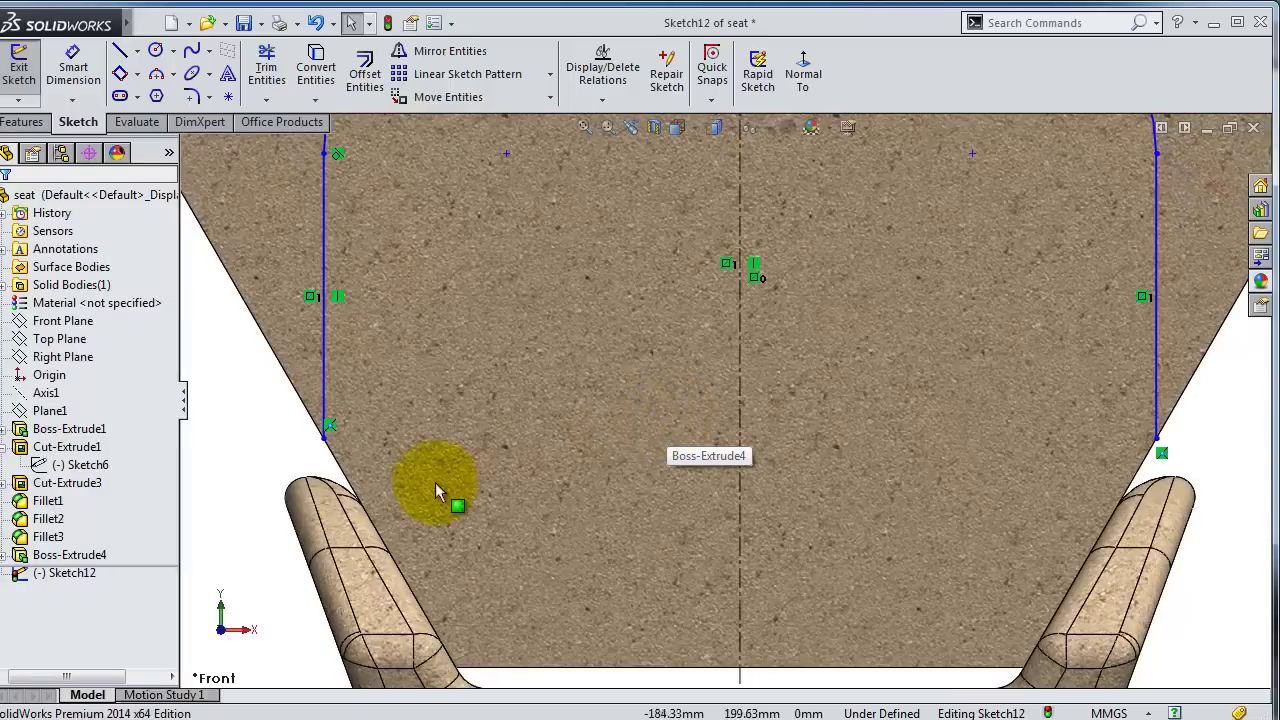
{"action": "key", "text": "f"}
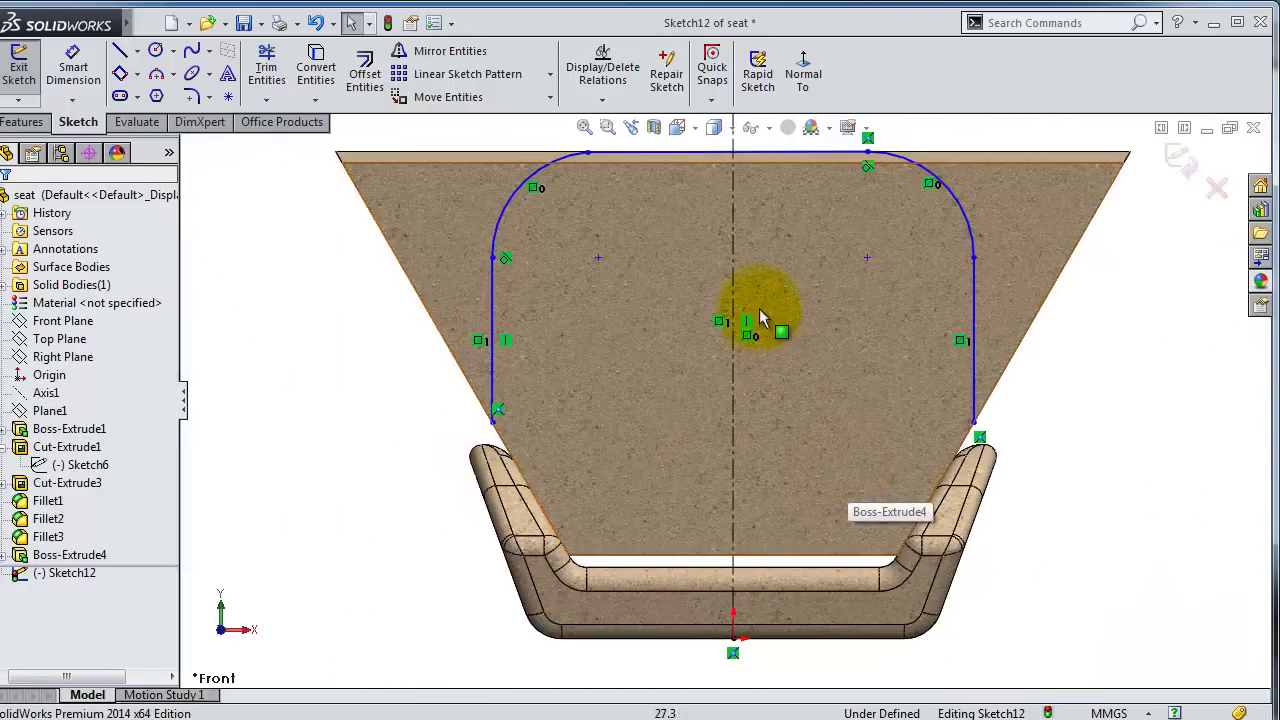
{"action": "left_click", "coordinate": [73, 67]}
Dimension the left side line to 175 mm and make the top line horizontal
{"action": "left_click", "coordinate": [493, 312]}
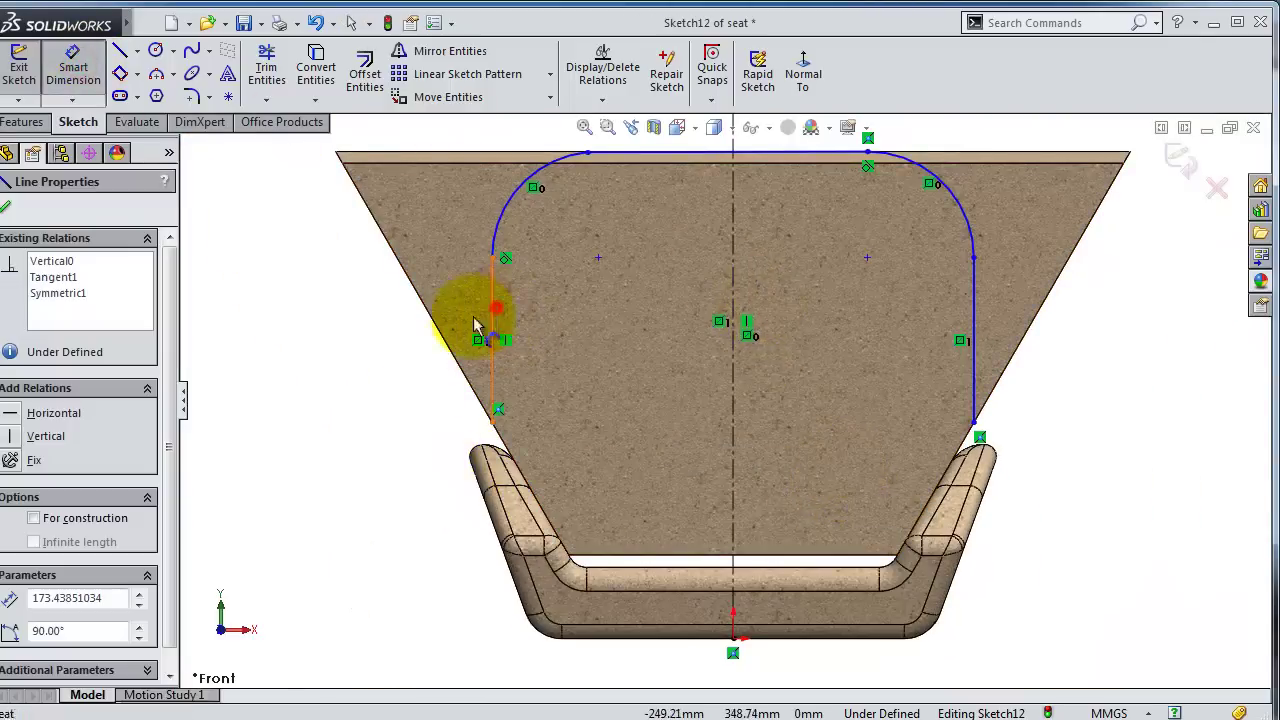
{"action": "left_click", "coordinate": [376, 345]}
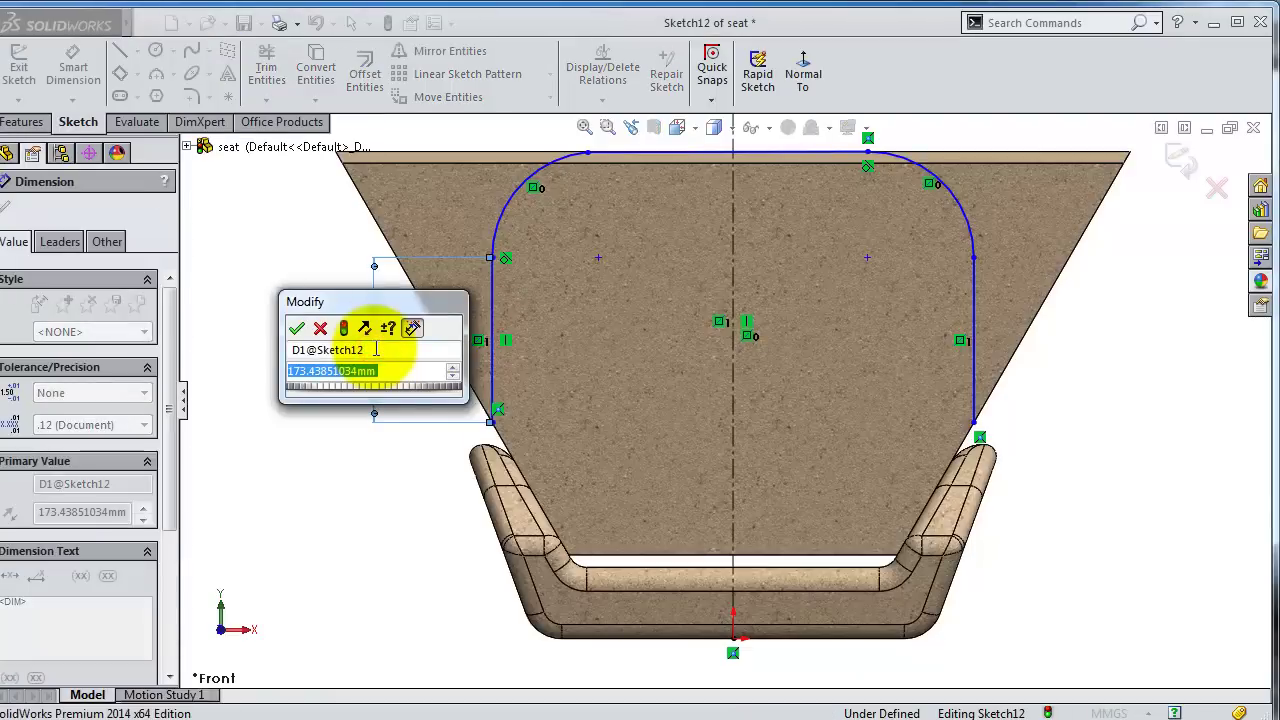
{"action": "type", "text": "175"}
{"action": "key", "text": "Return"}
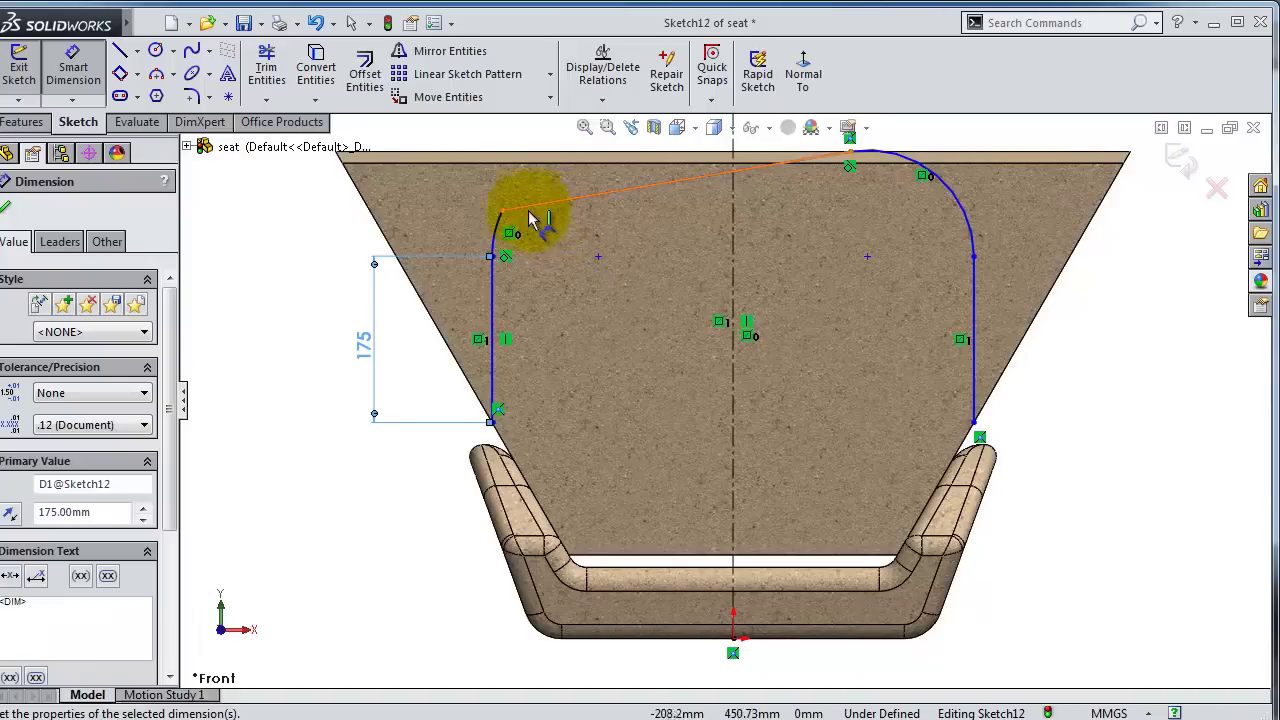
{"action": "left_click", "coordinate": [648, 196]}
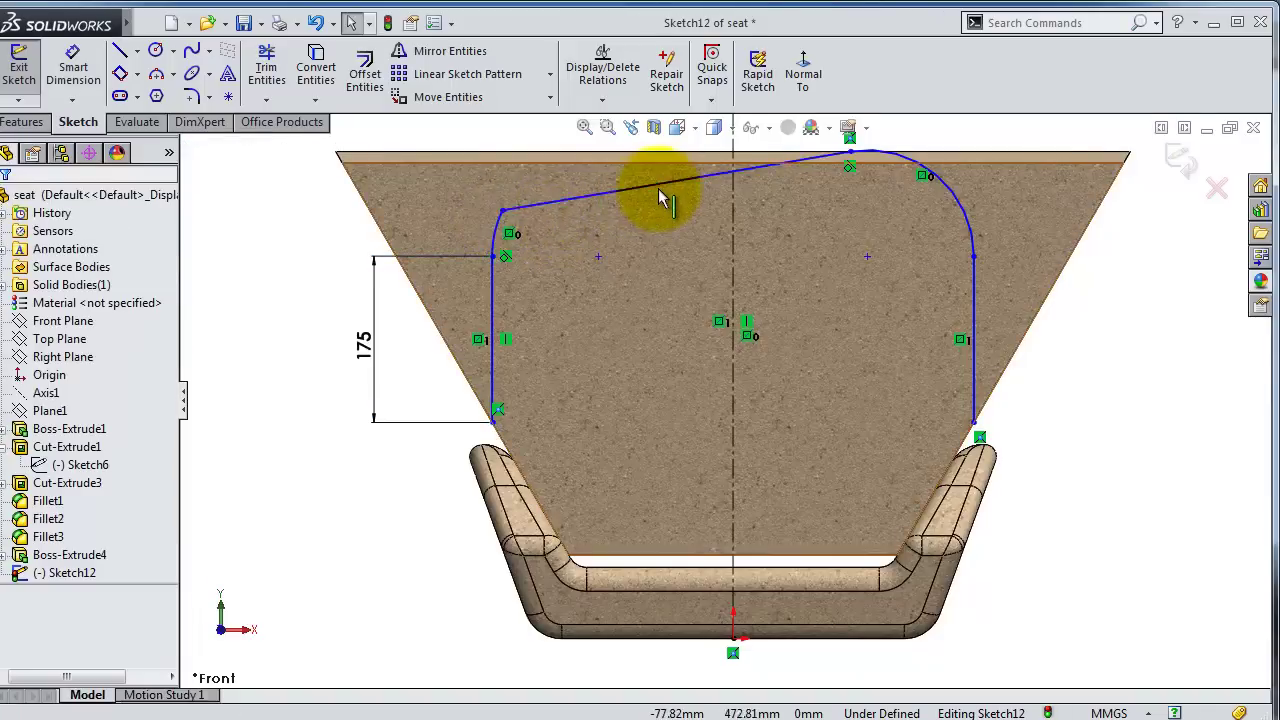
{"action": "left_click", "coordinate": [664, 185]}
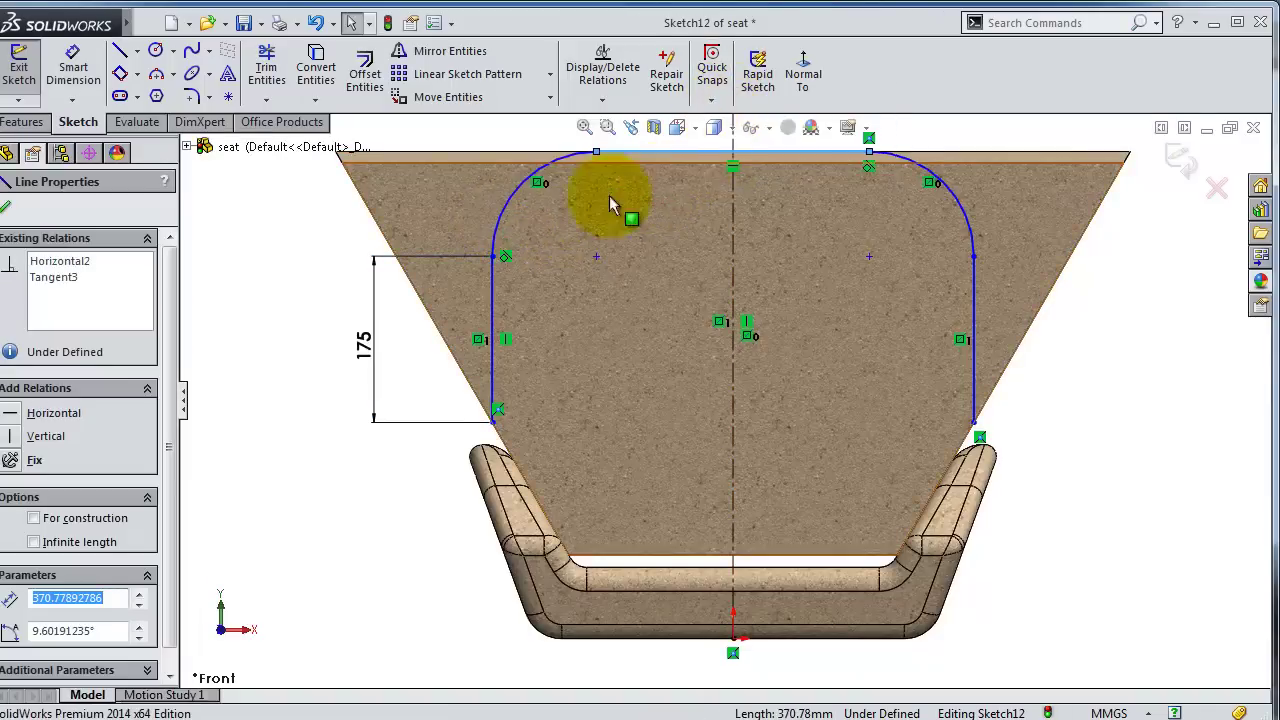
Dimension the top-left corner arc to a 150 mm radius, correcting the initial 100
{"action": "left_click", "coordinate": [73, 70]}
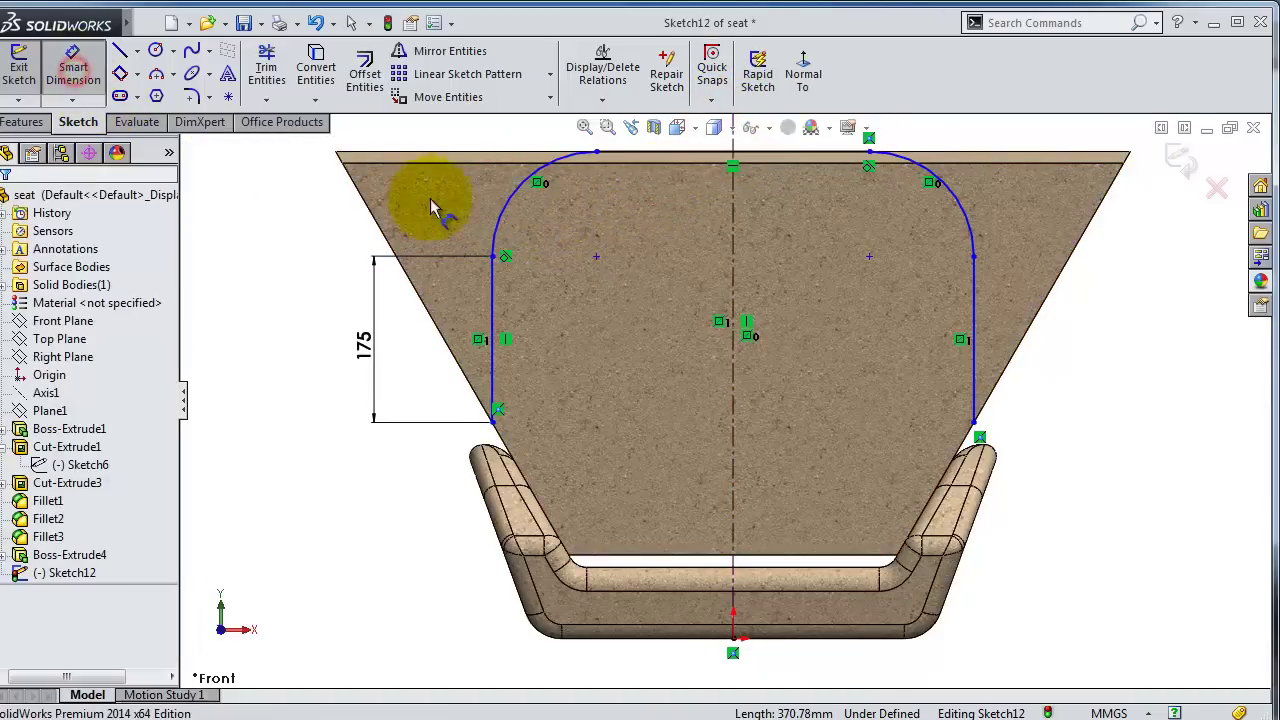
{"action": "left_click", "coordinate": [523, 198]}
{"action": "left_click", "coordinate": [537, 207]}
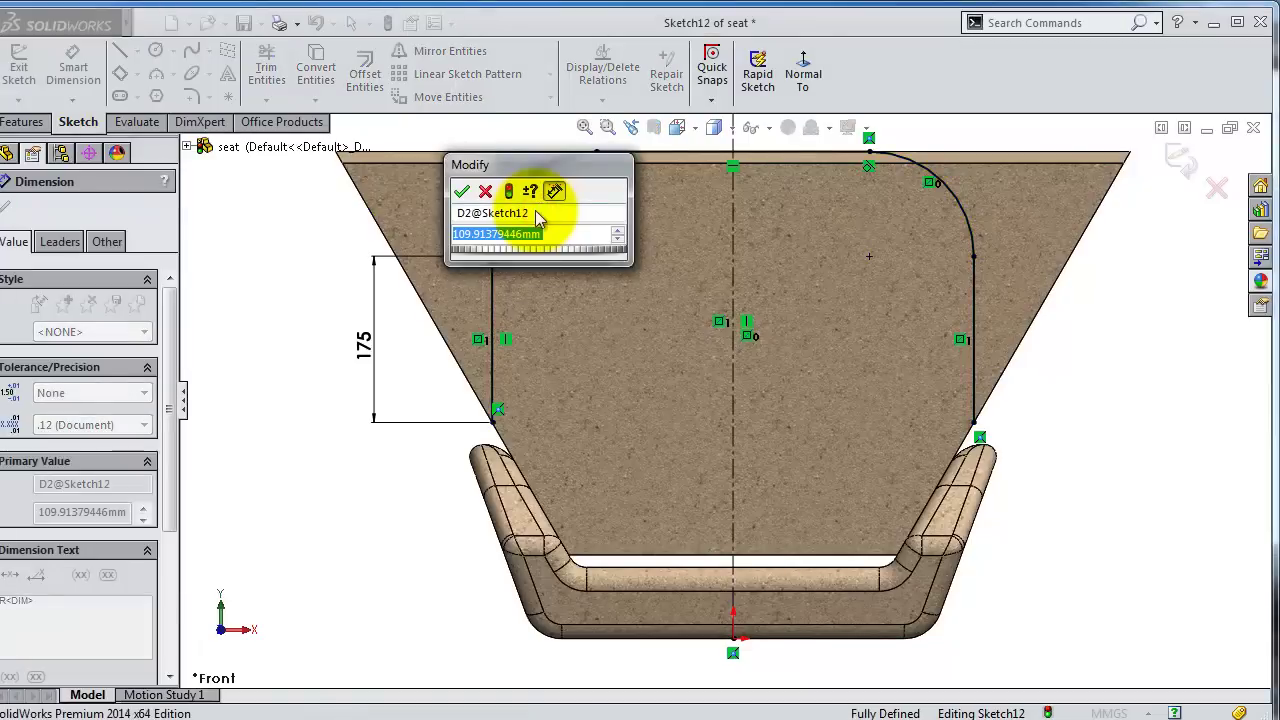
{"action": "type", "text": "100"}
{"action": "key", "text": "Return"}
{"action": "scroll", "coordinate": [596, 372], "scroll_direction": "down", "scroll_amount": 2}
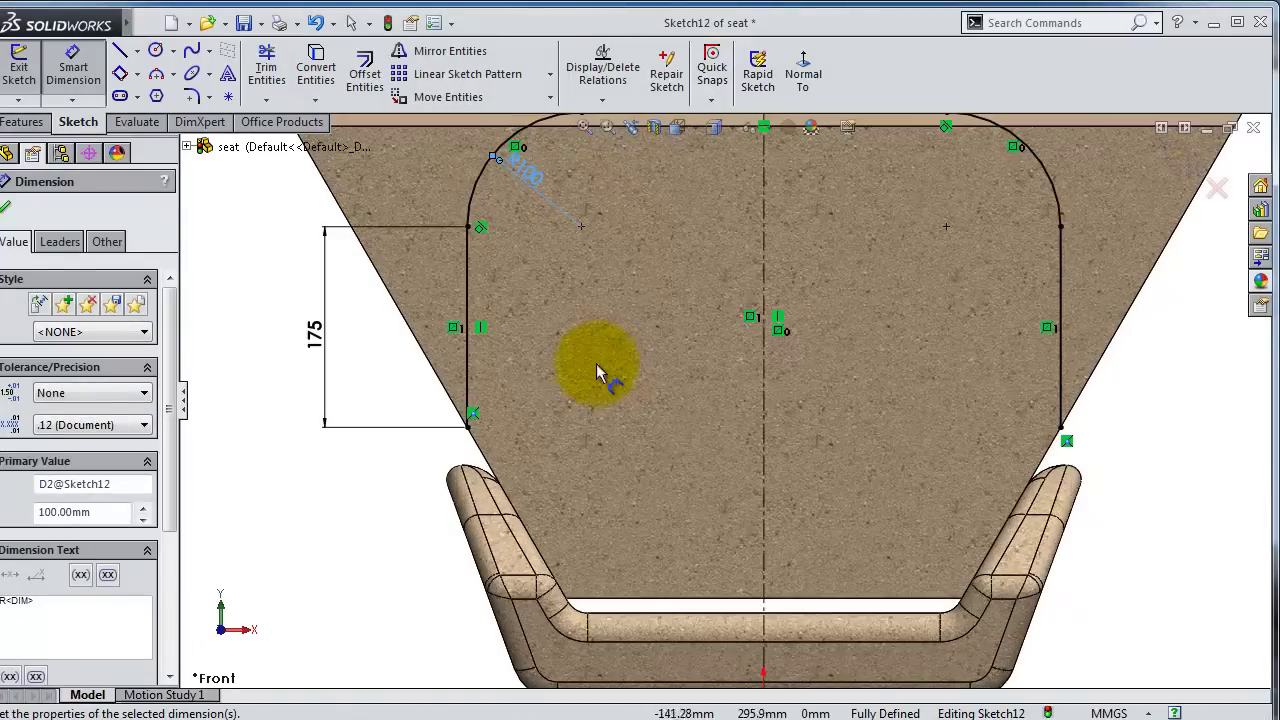
{"action": "scroll", "coordinate": [596, 372], "scroll_direction": "up", "scroll_amount": 2}
{"action": "scroll", "coordinate": [591, 368], "scroll_direction": "down", "scroll_amount": 2}
{"action": "scroll", "coordinate": [716, 368], "scroll_direction": "up", "scroll_amount": 2}
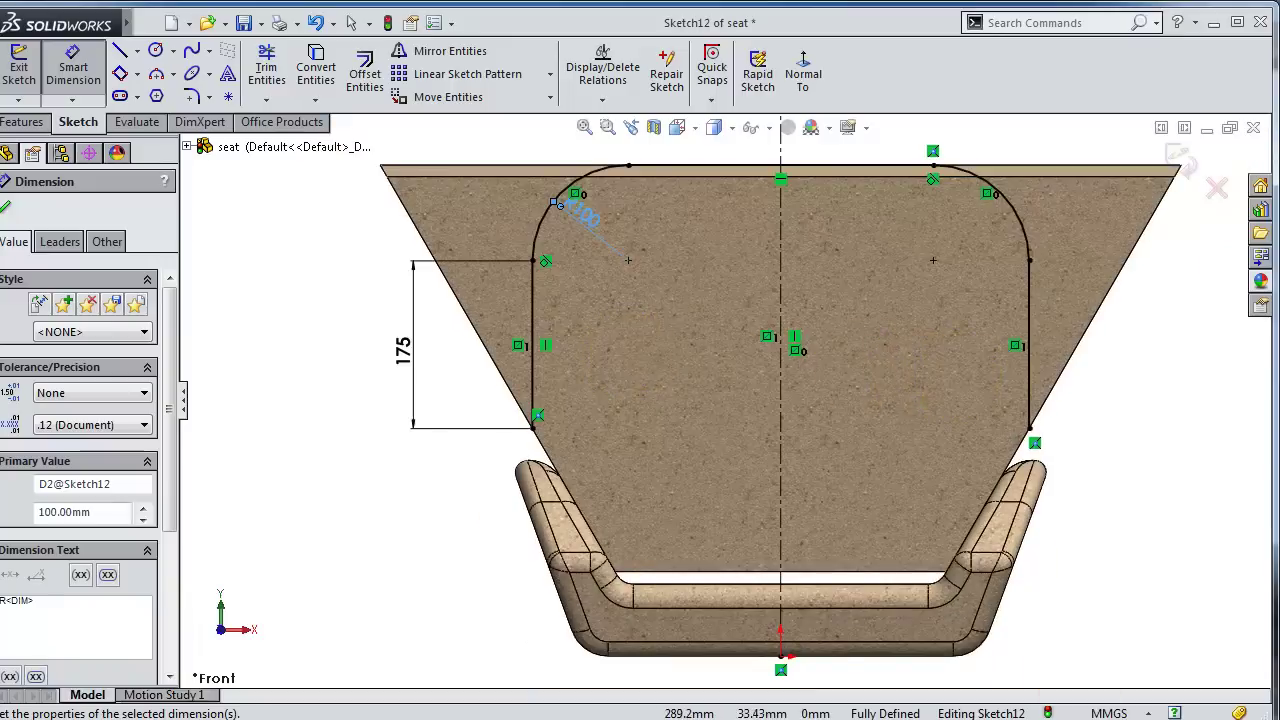
{"action": "scroll", "coordinate": [694, 286], "scroll_direction": "up", "scroll_amount": 1}
{"action": "left_click", "coordinate": [593, 248]}
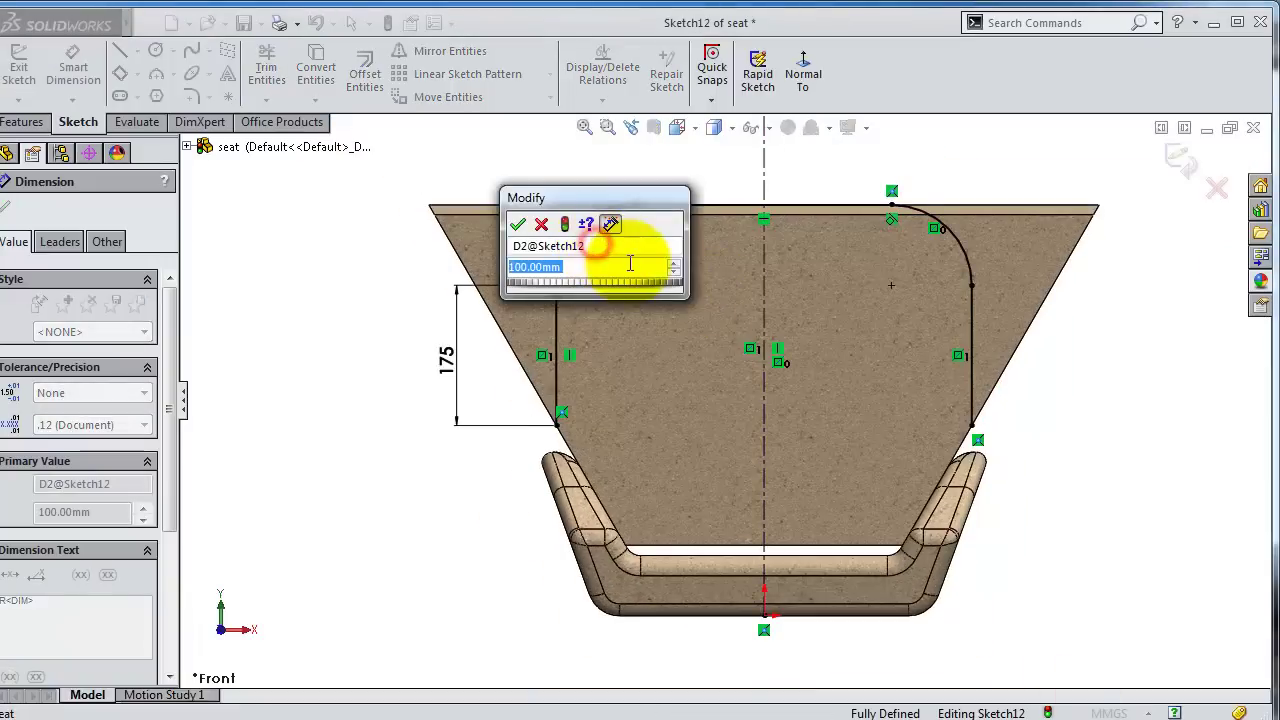
{"action": "type", "text": "150"}
{"action": "key", "text": "Return"}
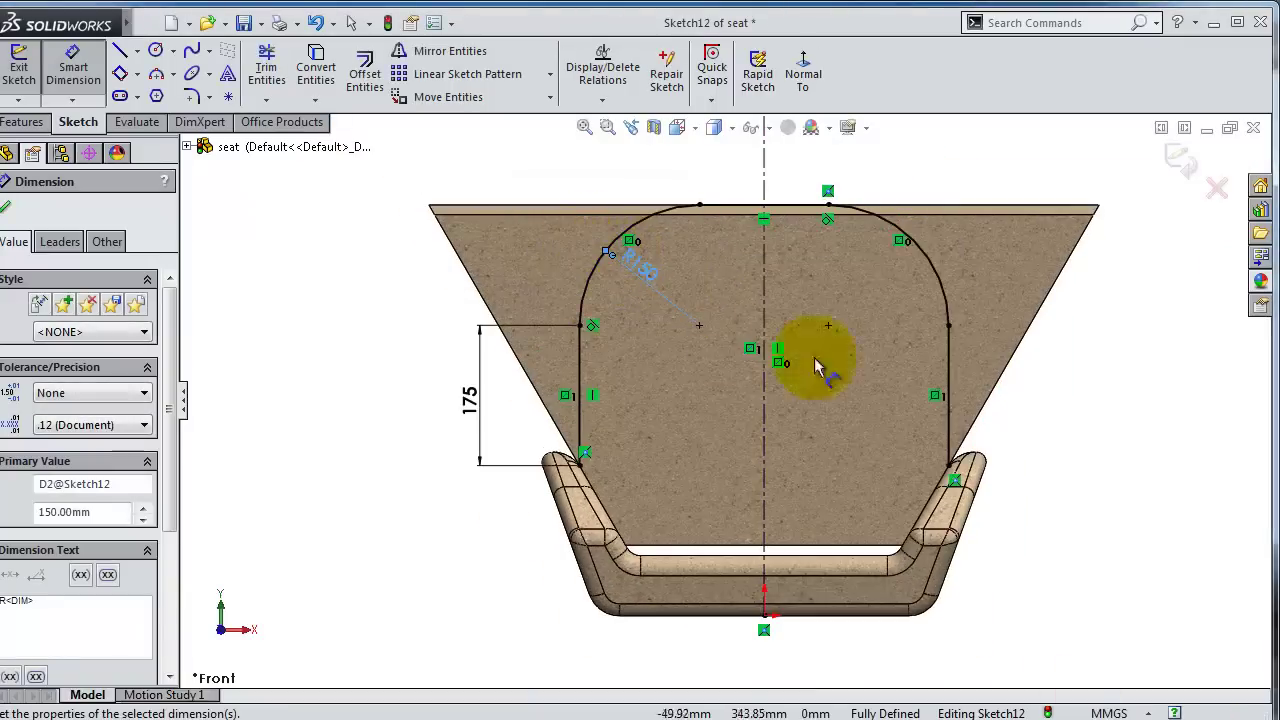
{"action": "scroll", "coordinate": [914, 286], "scroll_direction": "down", "scroll_amount": 1}
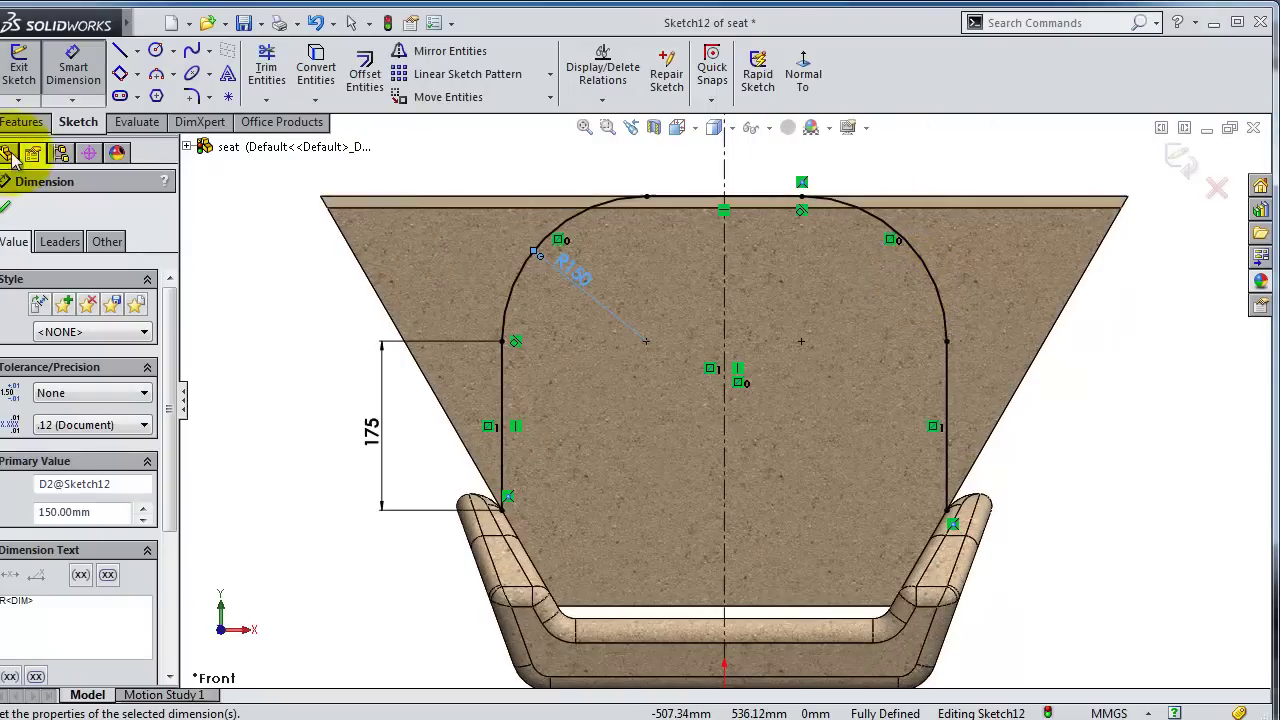
Extrude-cut Sketch12's rounded profile Through All in both directions across the backrest
{"action": "left_click", "coordinate": [21, 121]}
{"action": "left_click", "coordinate": [291, 73]}
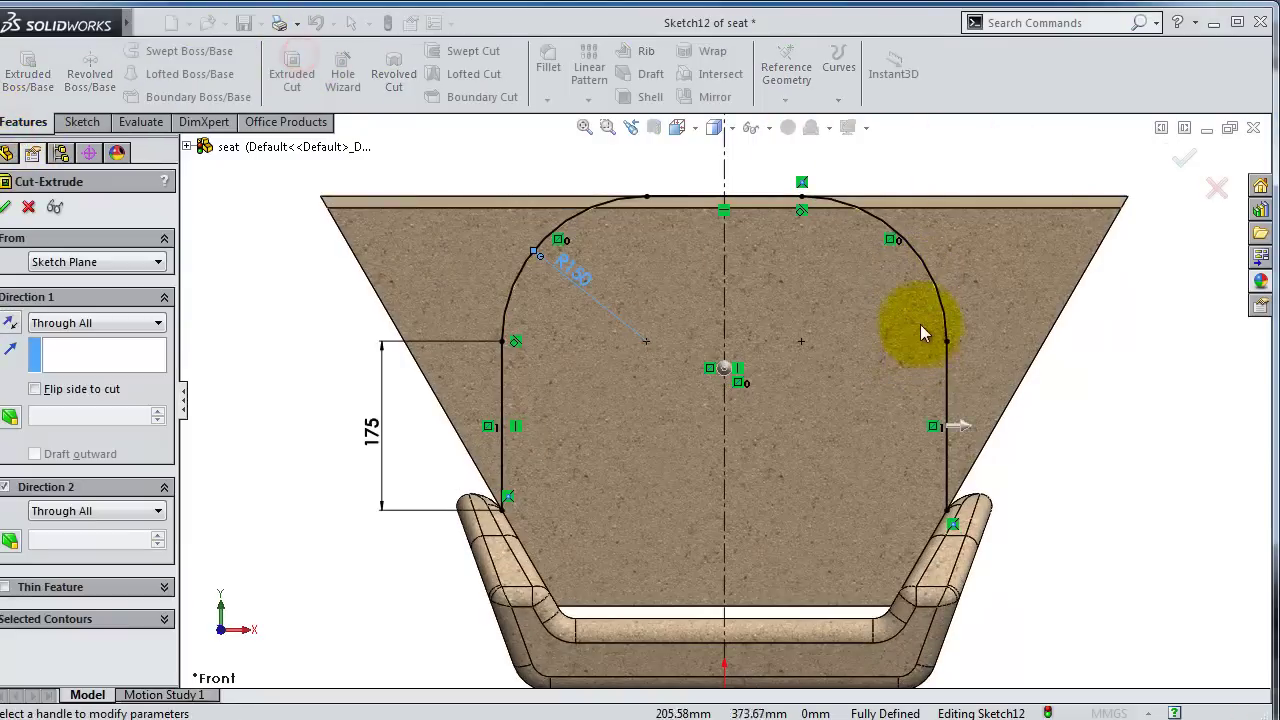
{"action": "left_click", "coordinate": [5, 207]}
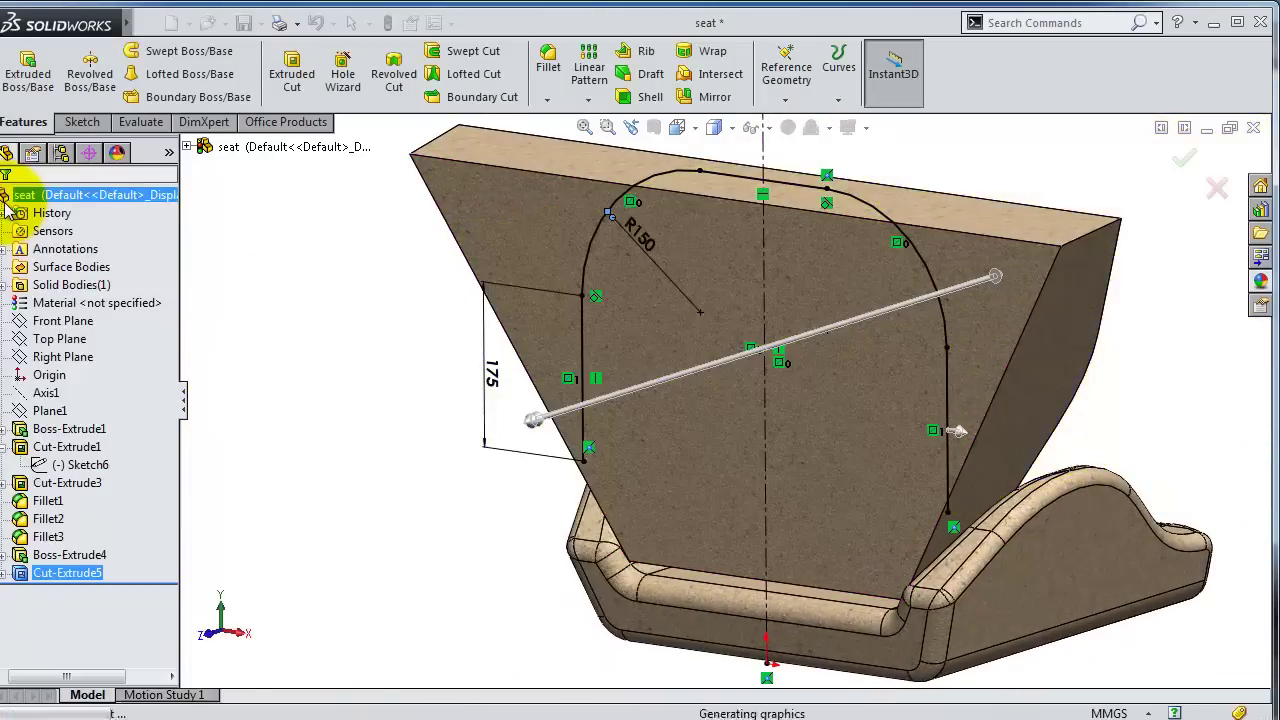
{"action": "mouse_move", "coordinate": [1043, 323]}
{"action": "middle_mouse_down"}
{"action": "mouse_move", "coordinate": [1144, 337]}
{"action": "mouse_move", "coordinate": [1131, 357]}
{"action": "middle_mouse_up"}
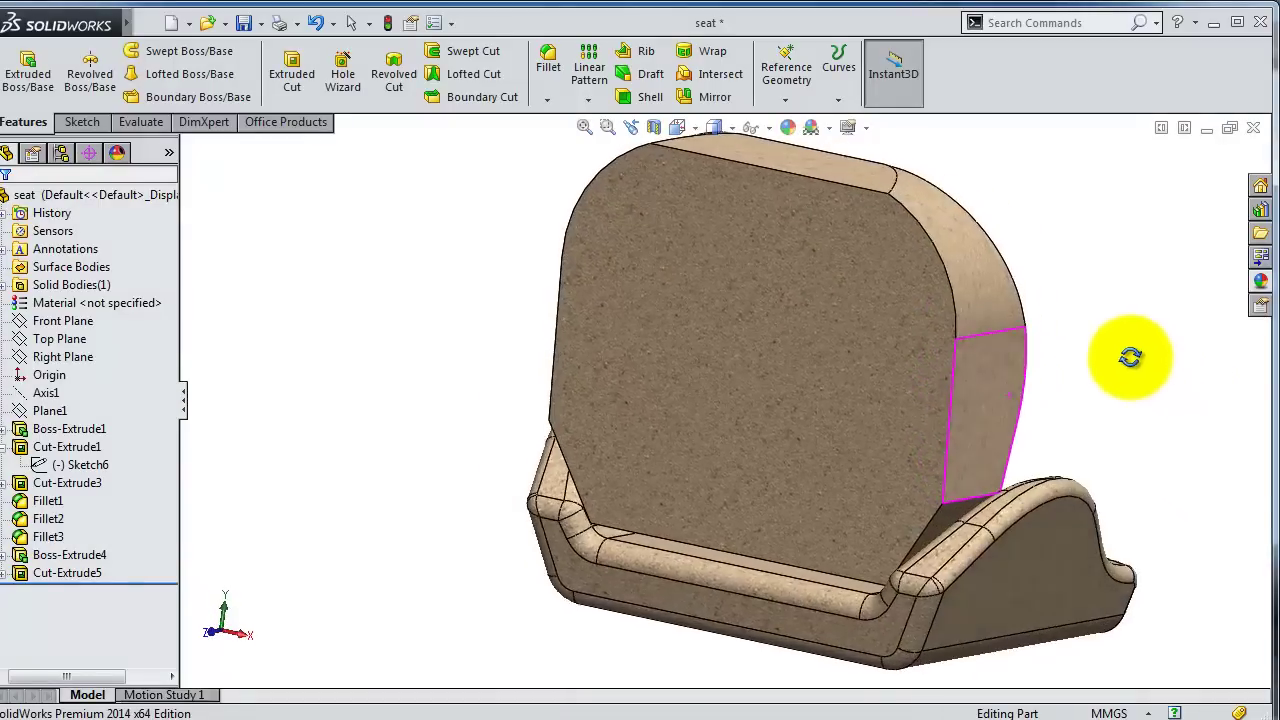
Fillet the backrest bolster edges at 20 mm, then select the seat face for sketching
{"action": "left_click", "coordinate": [548, 62]}
{"action": "type", "text": "20"}
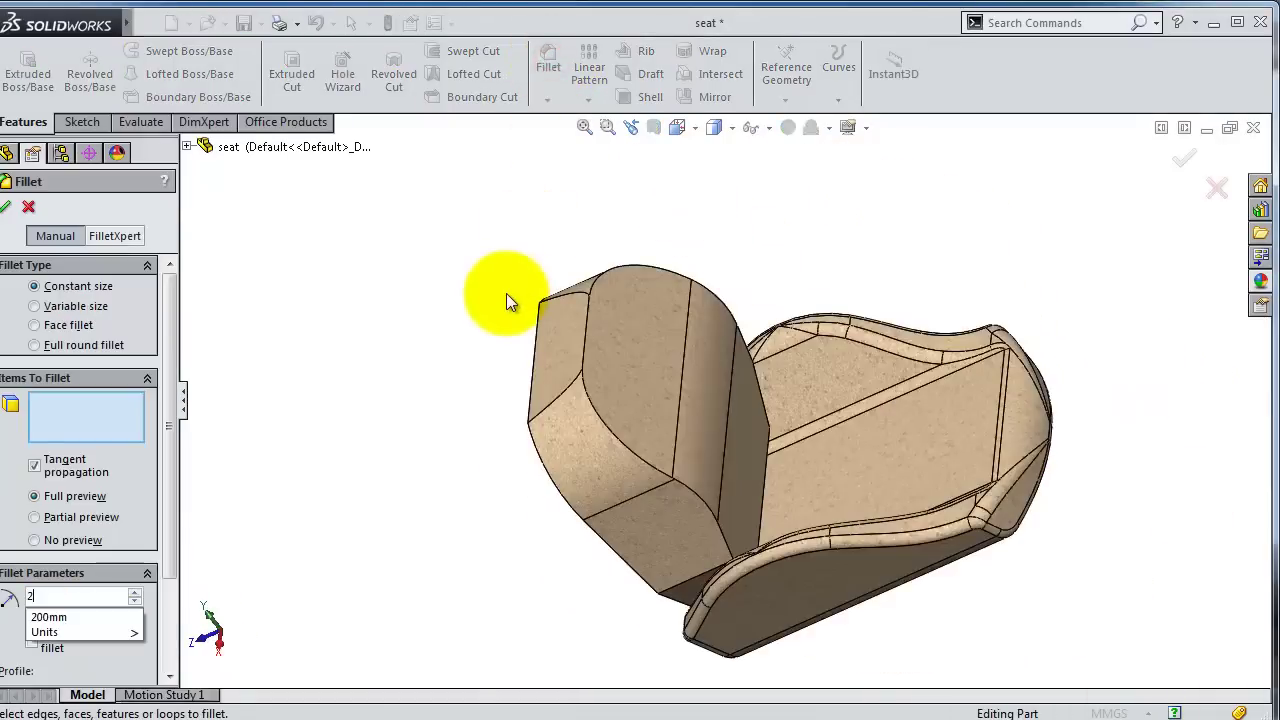
{"action": "left_click", "coordinate": [464, 321]}
{"action": "left_click", "coordinate": [590, 338]}
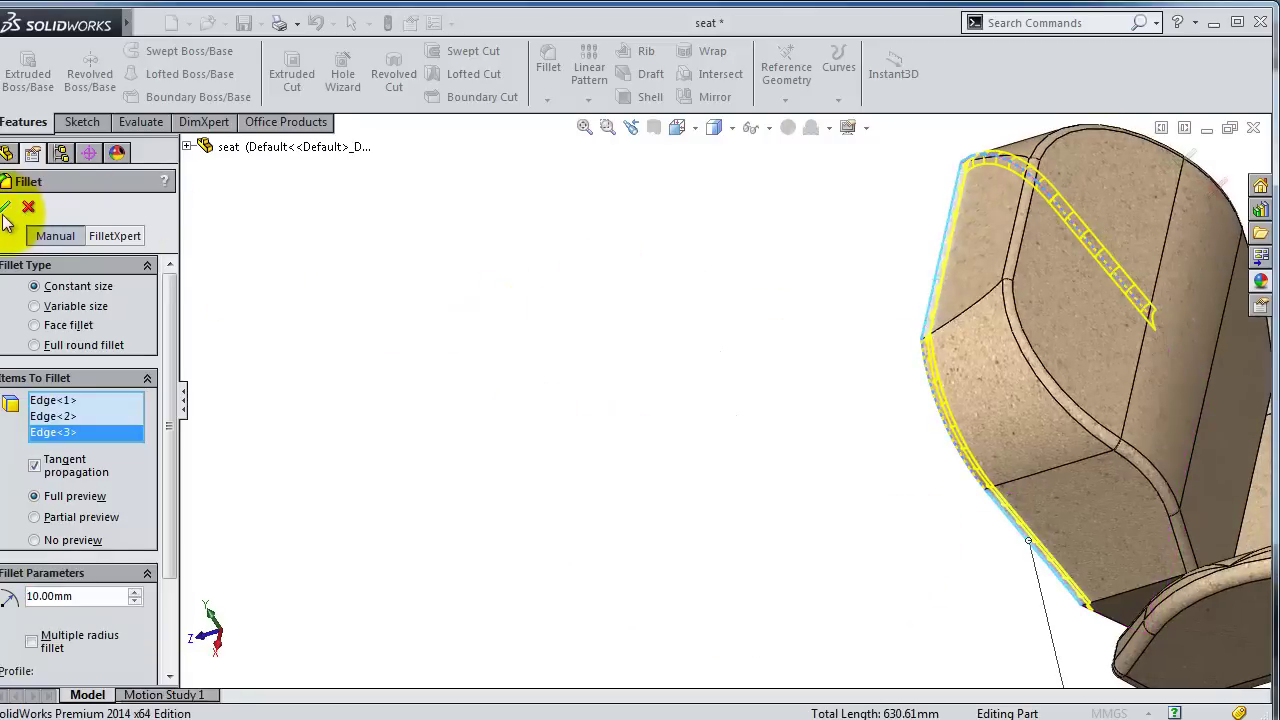
{"action": "left_click", "coordinate": [5, 212]}
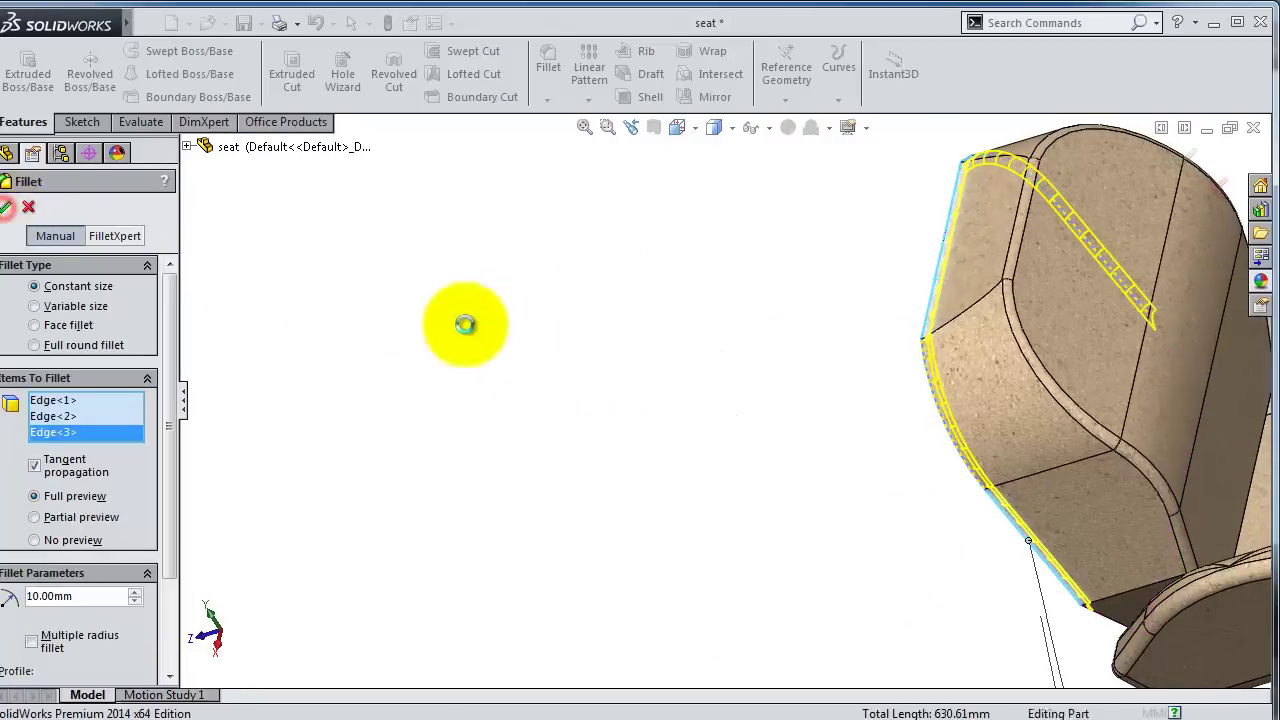
{"action": "mouse_move", "coordinate": [786, 366]}
{"action": "middle_mouse_down"}
{"action": "mouse_move", "coordinate": [851, 351]}
{"action": "mouse_move", "coordinate": [790, 415]}
{"action": "middle_mouse_up"}
{"action": "left_click", "coordinate": [790, 415]}
Start a new sketch on the selected seat face, viewed normal to it
{"action": "left_click", "coordinate": [801, 384]}
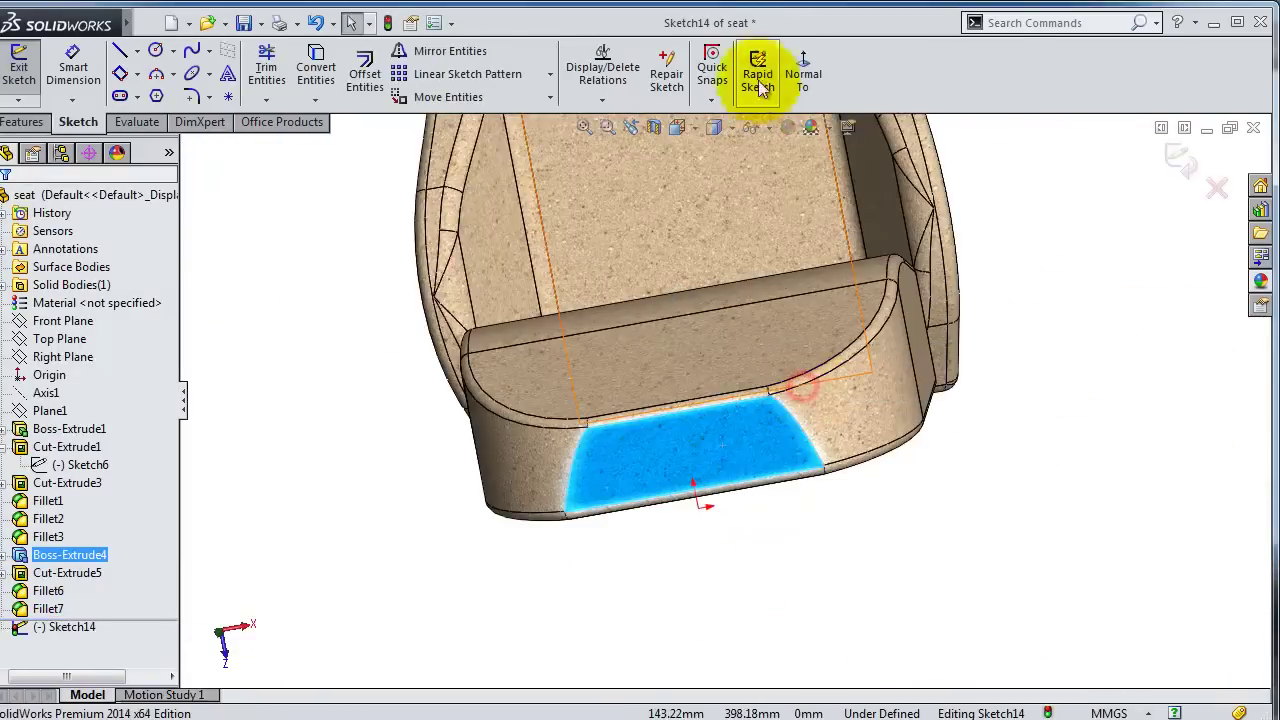
{"action": "left_click", "coordinate": [803, 72]}
{"action": "scroll", "coordinate": [808, 485], "scroll_direction": "down", "scroll_amount": 1}
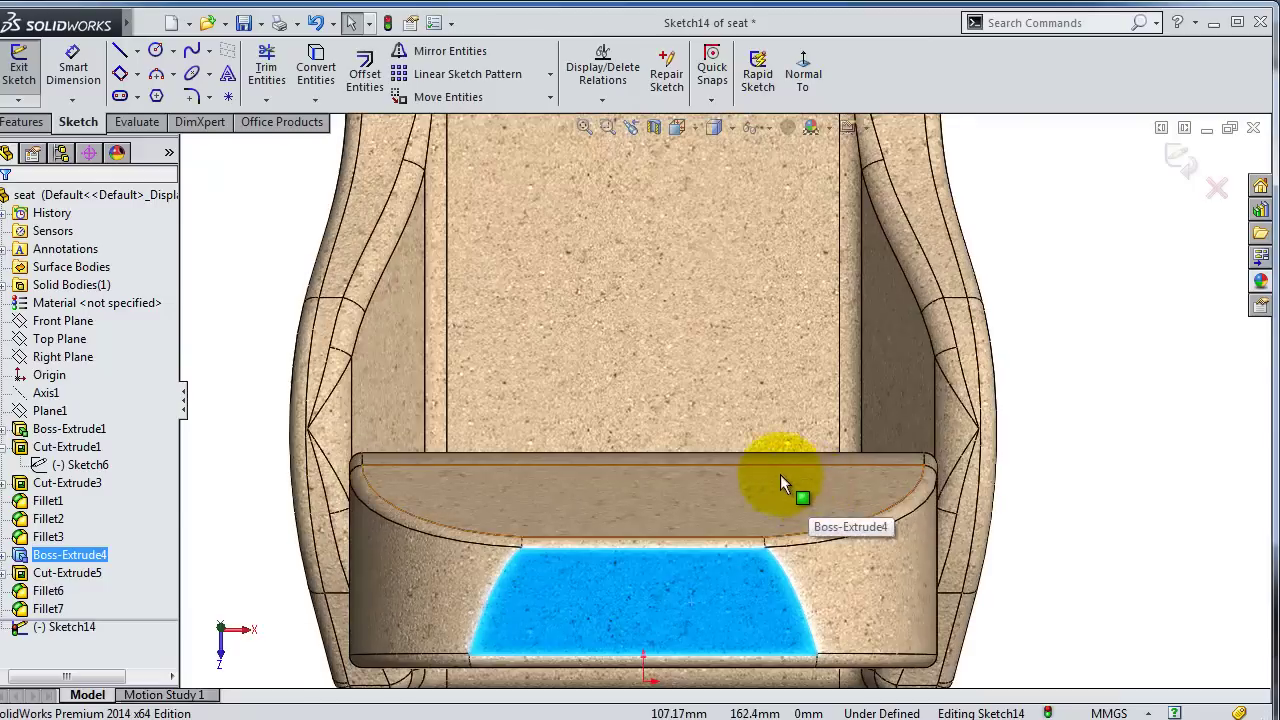
{"action": "scroll", "coordinate": [780, 474], "scroll_direction": "down", "scroll_amount": 1}
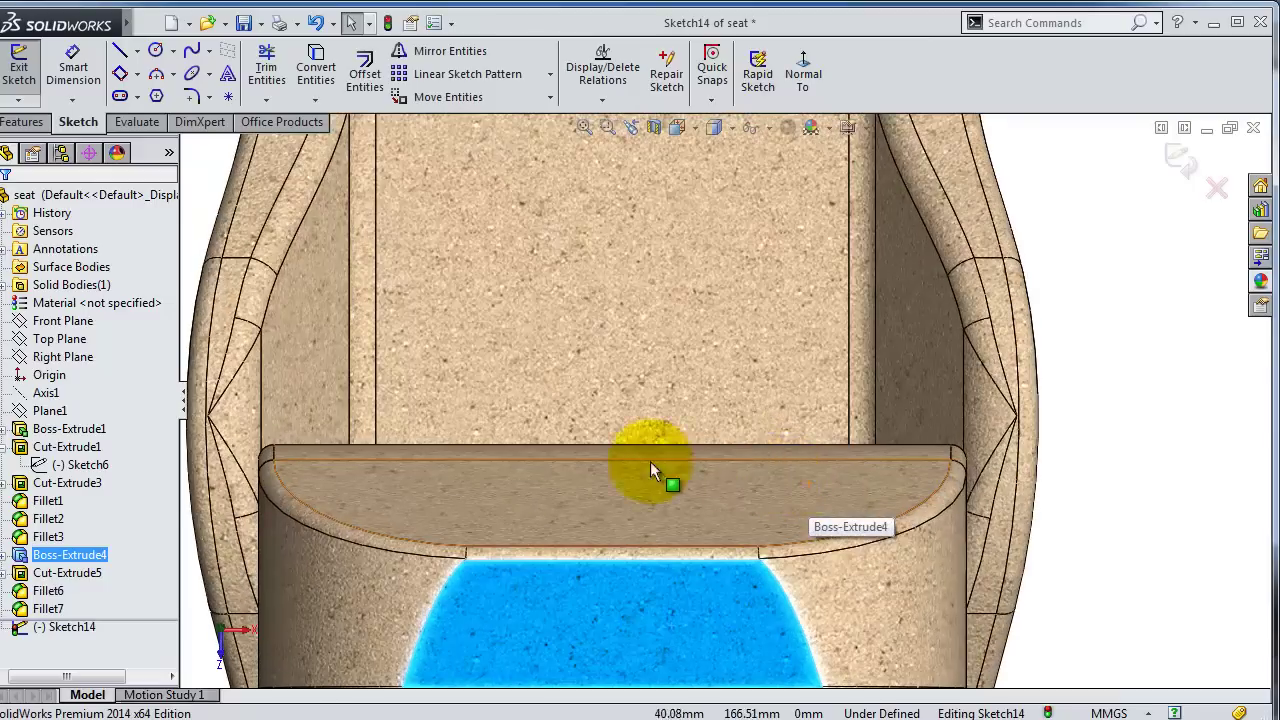
Draw a closed trapezoid across the front cushion with horizontal top and bottom lines
{"action": "left_click", "coordinate": [119, 50]}
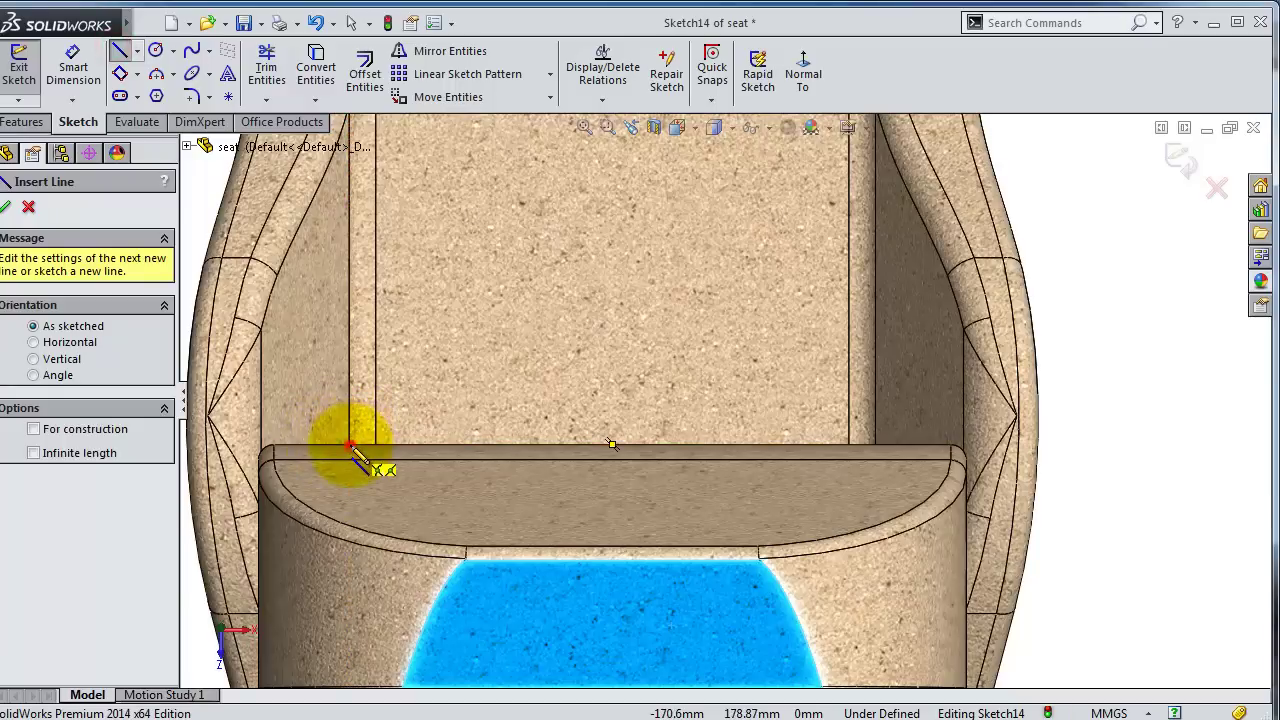
{"action": "left_click", "coordinate": [352, 447]}
{"action": "scroll", "coordinate": [460, 571], "scroll_direction": "down", "scroll_amount": 1}
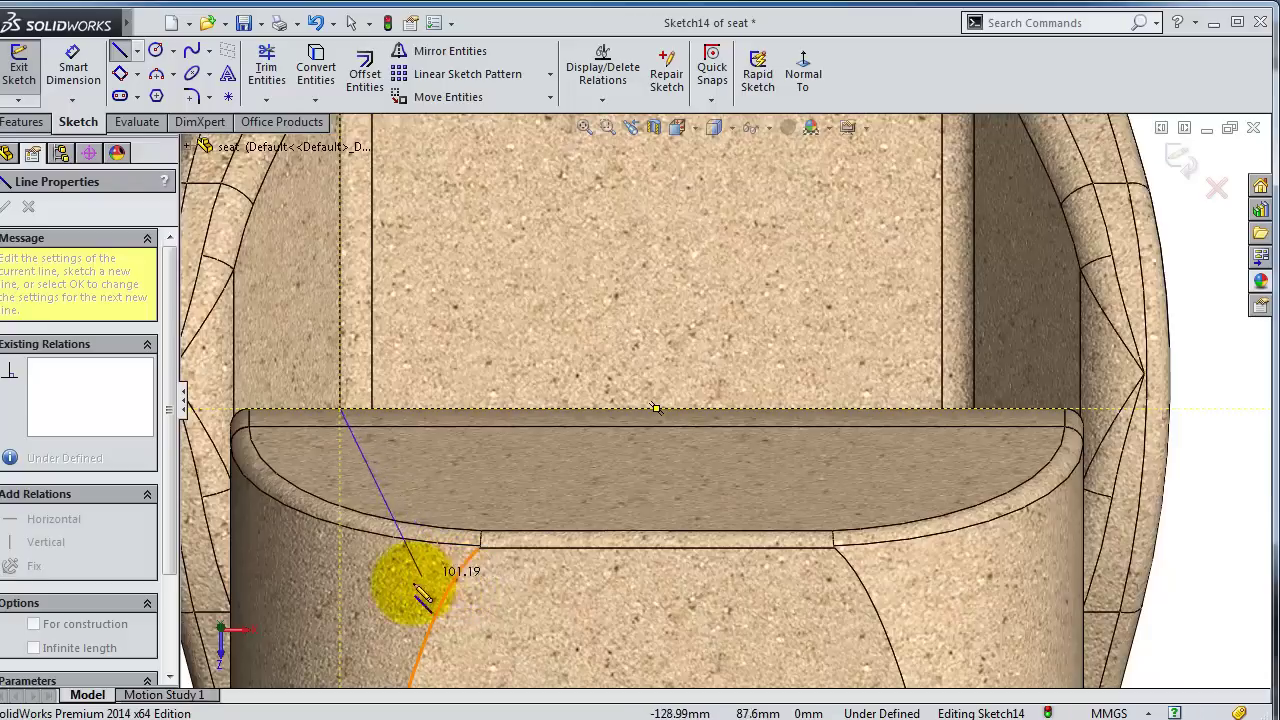
{"action": "scroll", "coordinate": [422, 594], "scroll_direction": "up", "scroll_amount": 1}
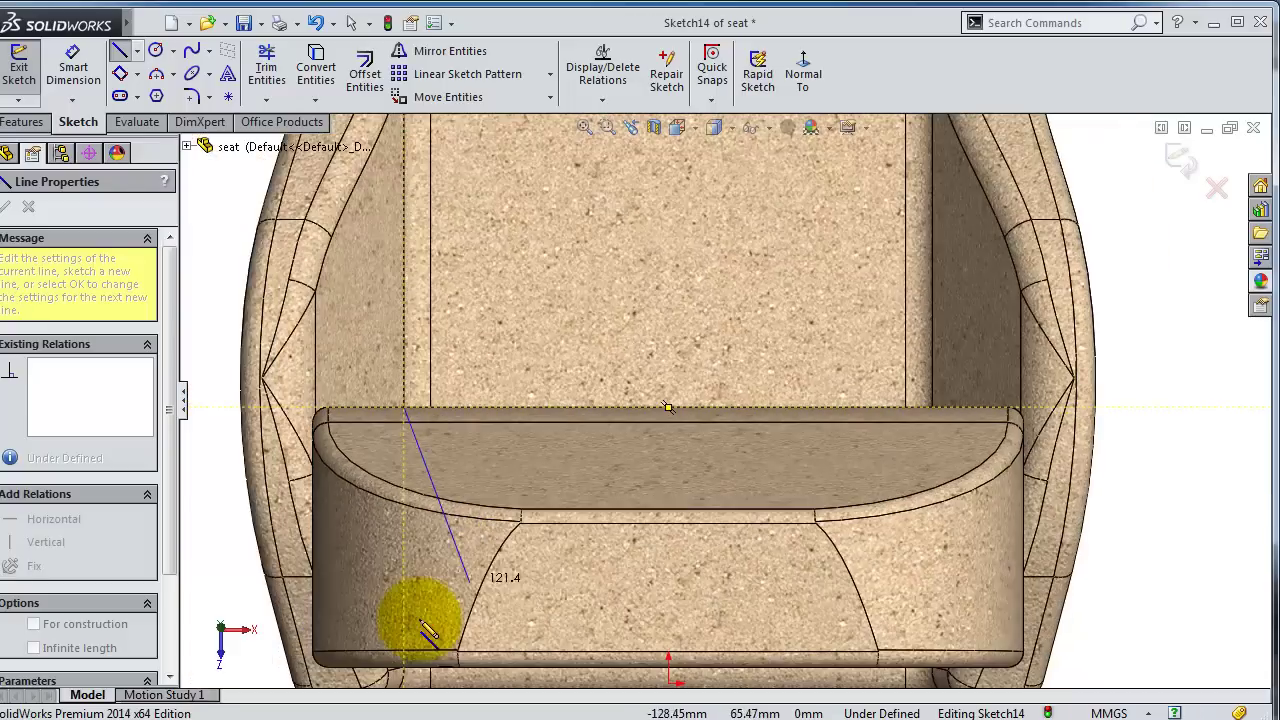
{"action": "left_click", "coordinate": [481, 585]}
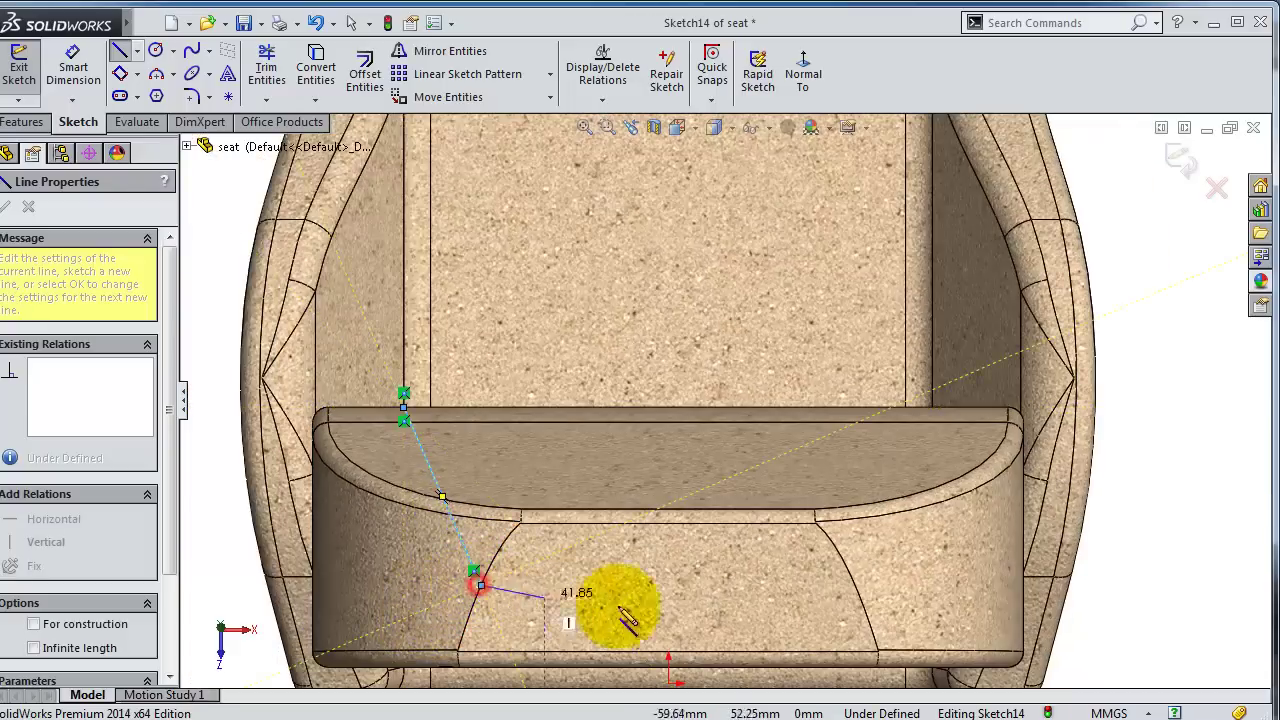
{"action": "left_click", "coordinate": [856, 585]}
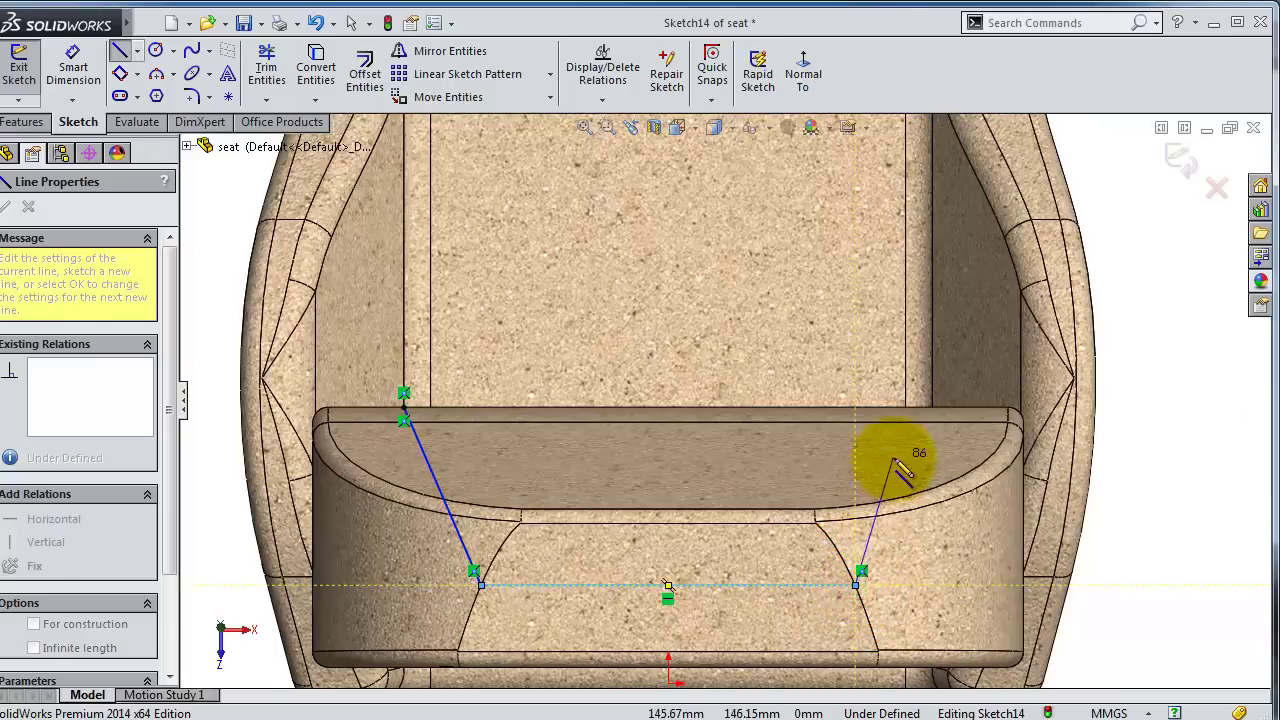
{"action": "left_click", "coordinate": [933, 409]}
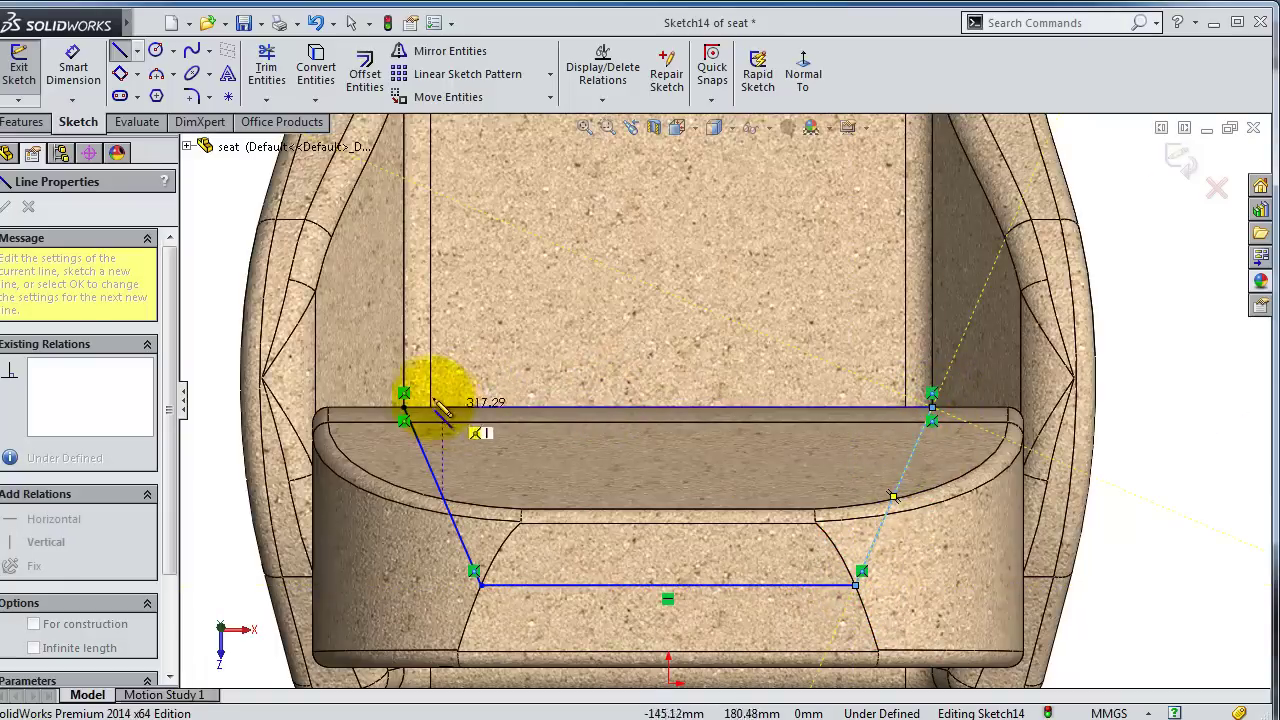
{"action": "left_click", "coordinate": [405, 408]}
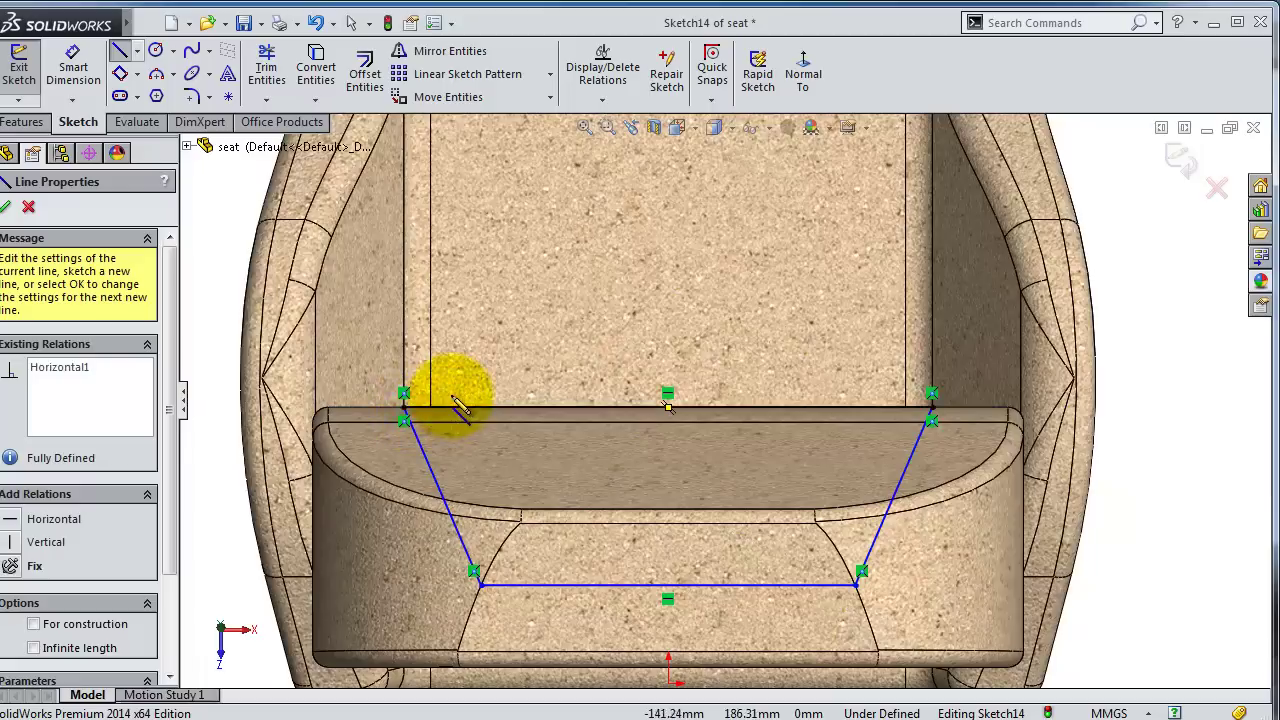
Apply 50 mm sketch fillets to the trapezoid's lower-left and lower-right corners
{"action": "left_click", "coordinate": [196, 98]}
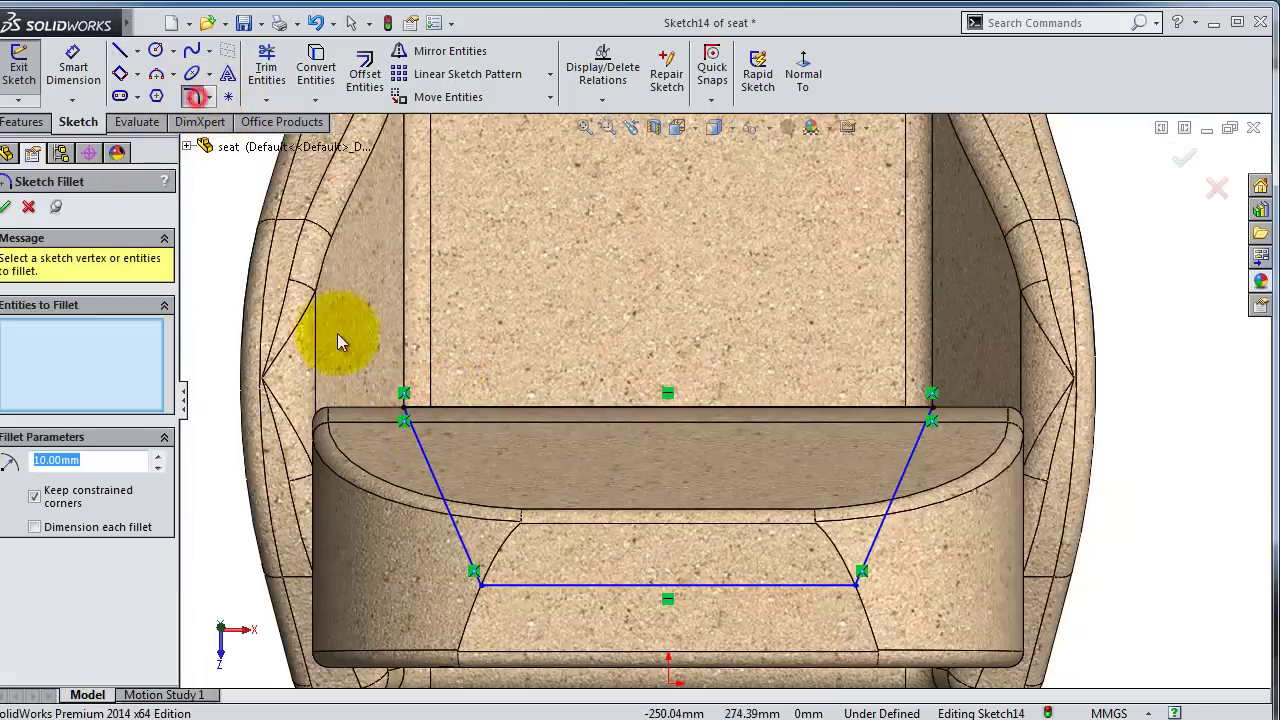
{"action": "type", "text": "30"}
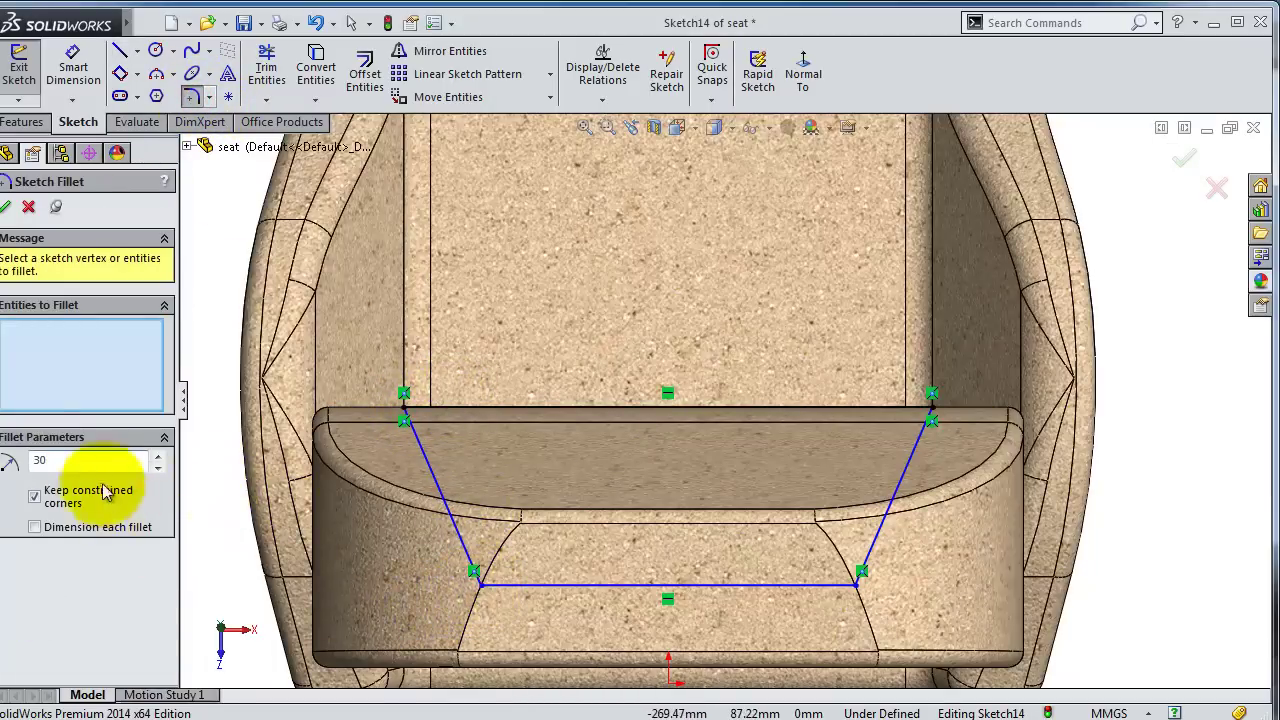
{"action": "left_click", "coordinate": [80, 462]}
{"action": "type", "text": "100"}
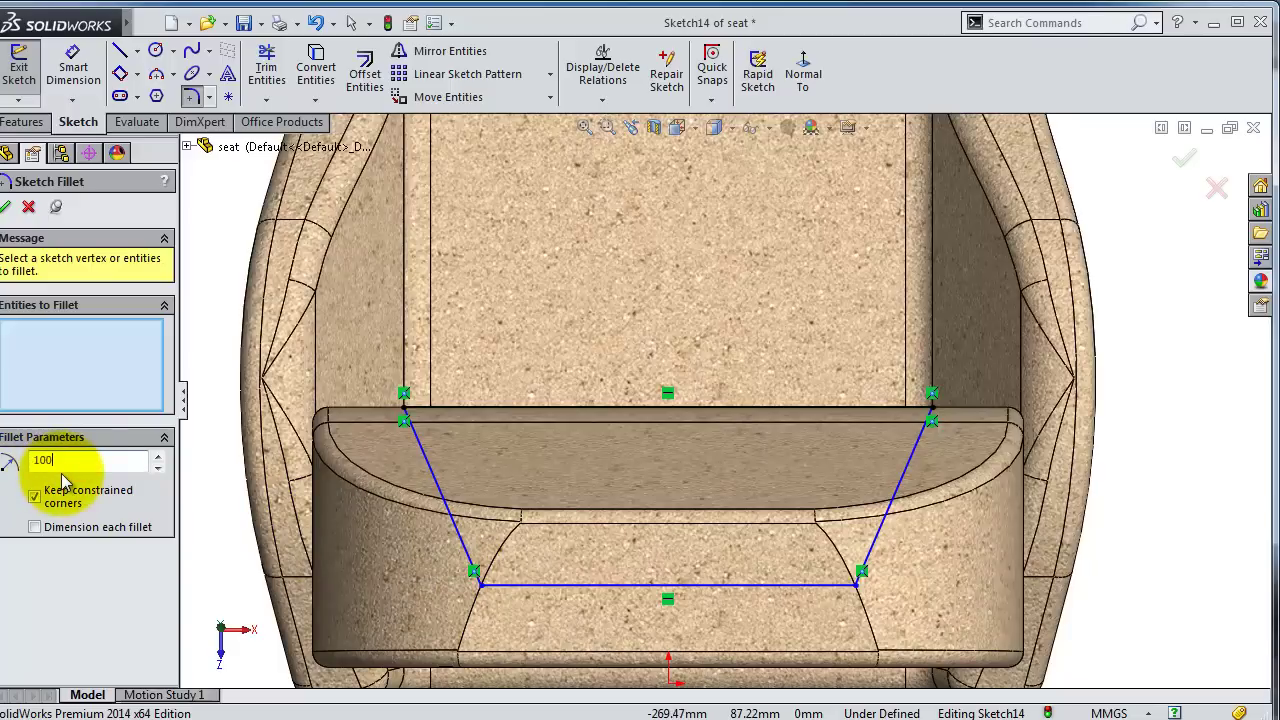
{"action": "left_click", "coordinate": [479, 582]}
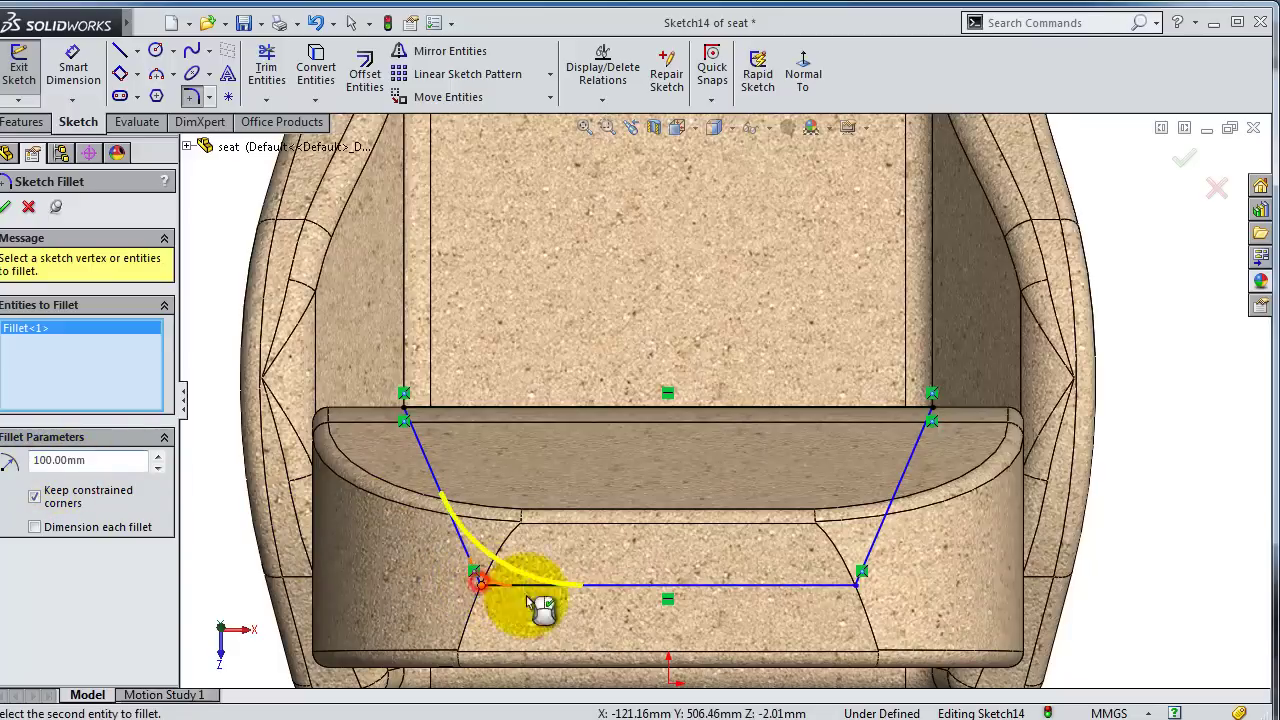
{"action": "left_click", "coordinate": [860, 594]}
{"action": "left_click", "coordinate": [104, 460]}
{"action": "type", "text": "50"}
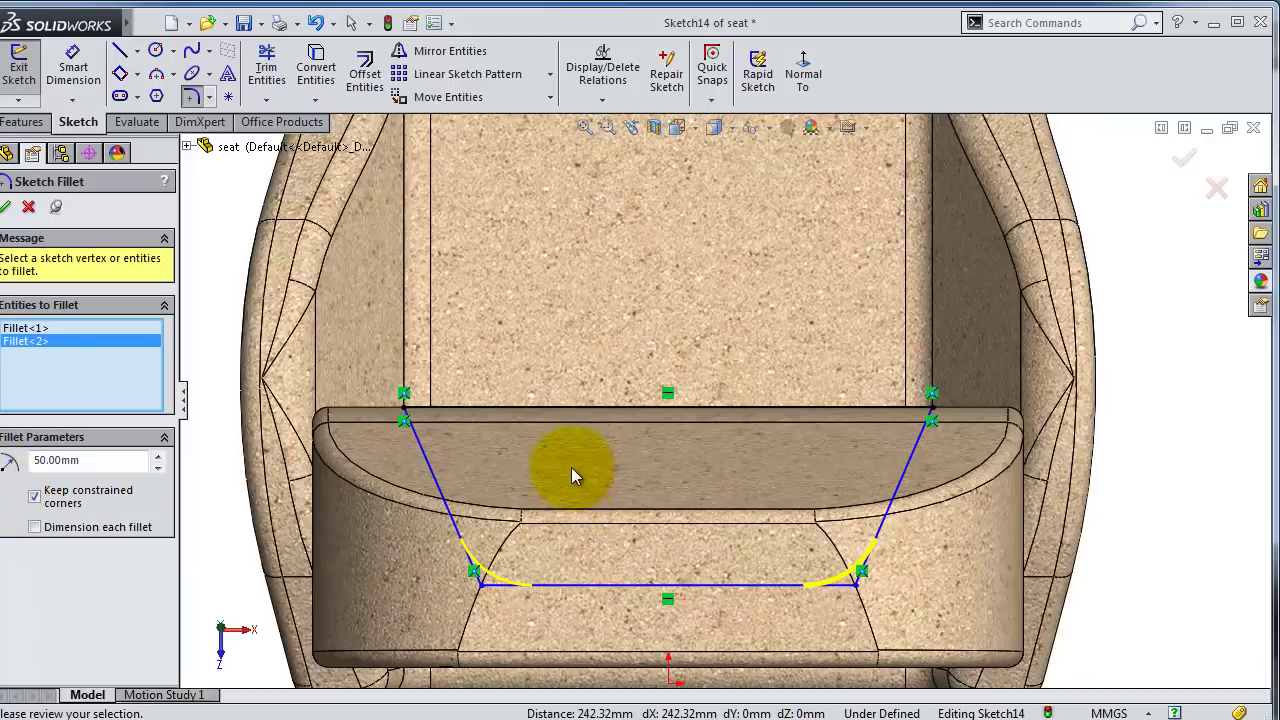
{"action": "left_click", "coordinate": [5, 206]}
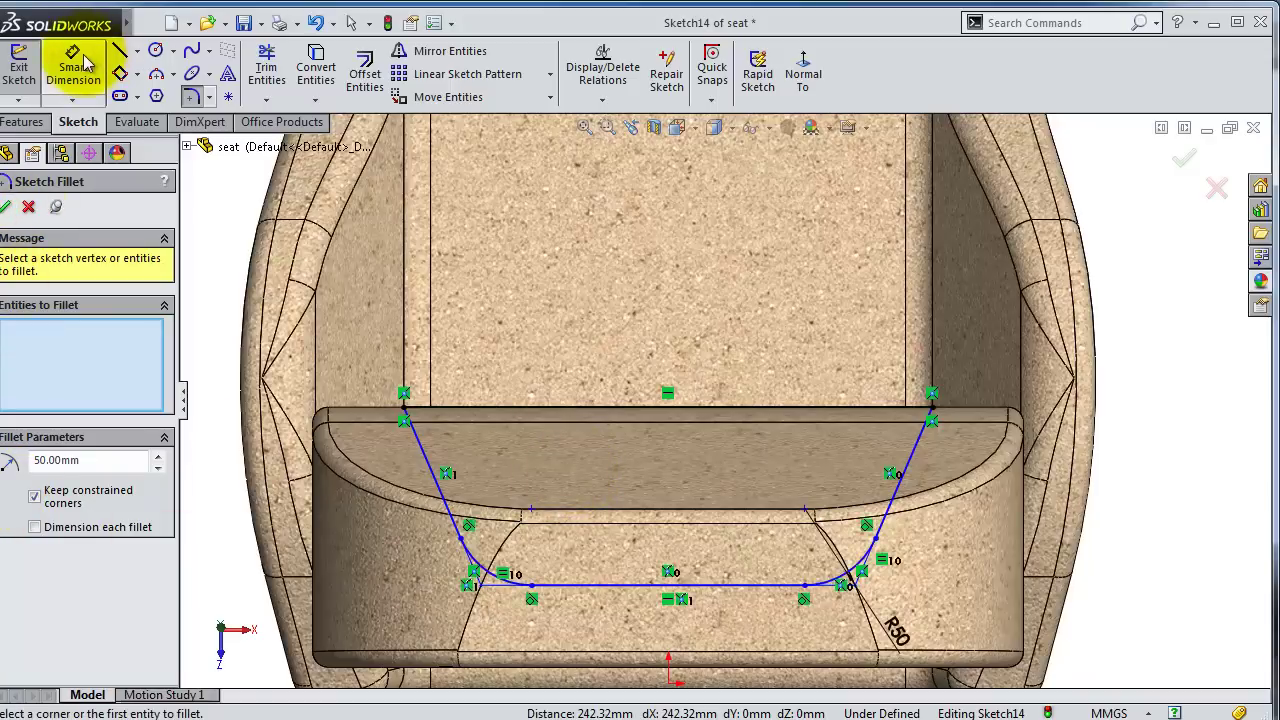
Dimension the bottom line 65 mm from the origin, then tilt the view toward the seat top
{"action": "left_click", "coordinate": [80, 62]}
{"action": "left_click", "coordinate": [578, 590]}
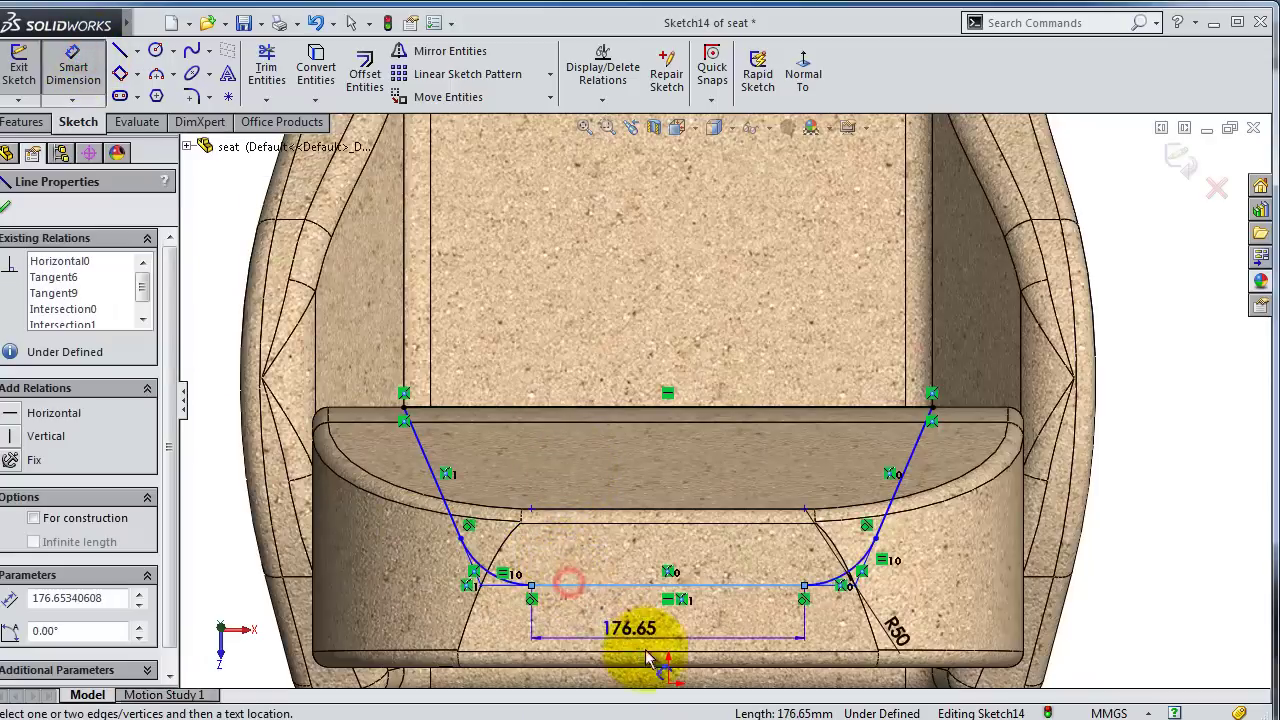
{"action": "left_click", "coordinate": [668, 684]}
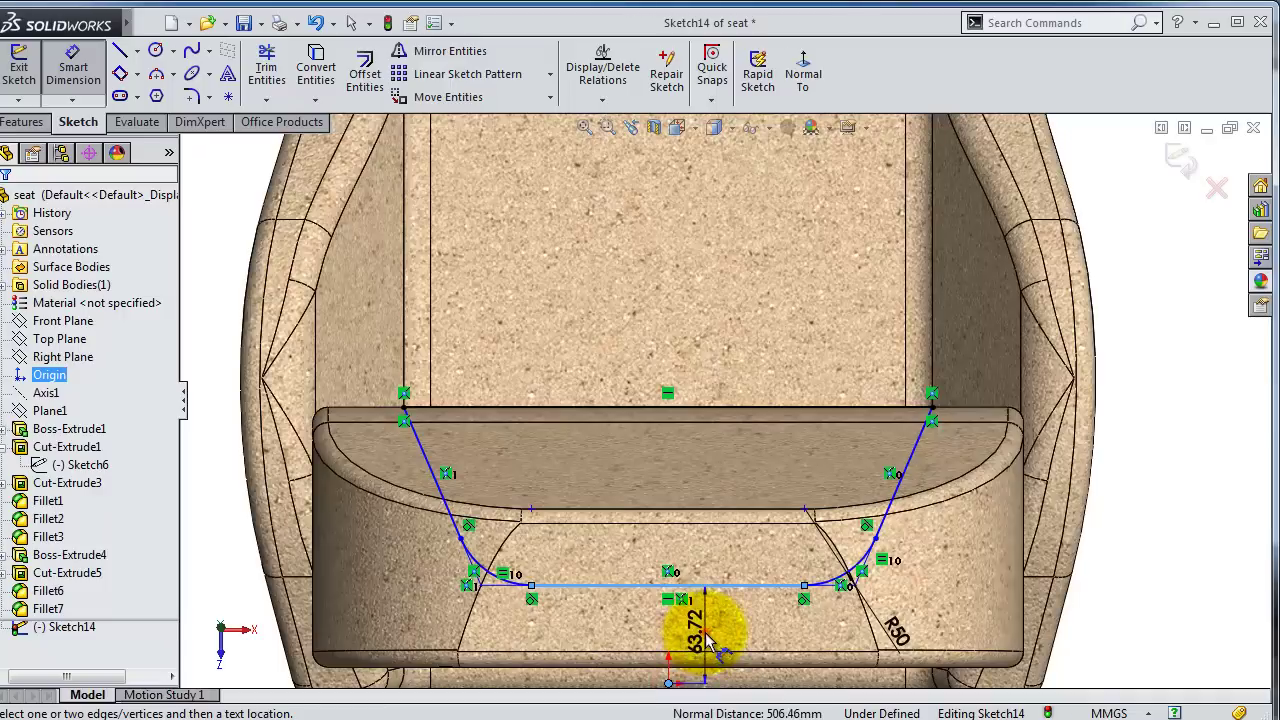
{"action": "left_click", "coordinate": [706, 640]}
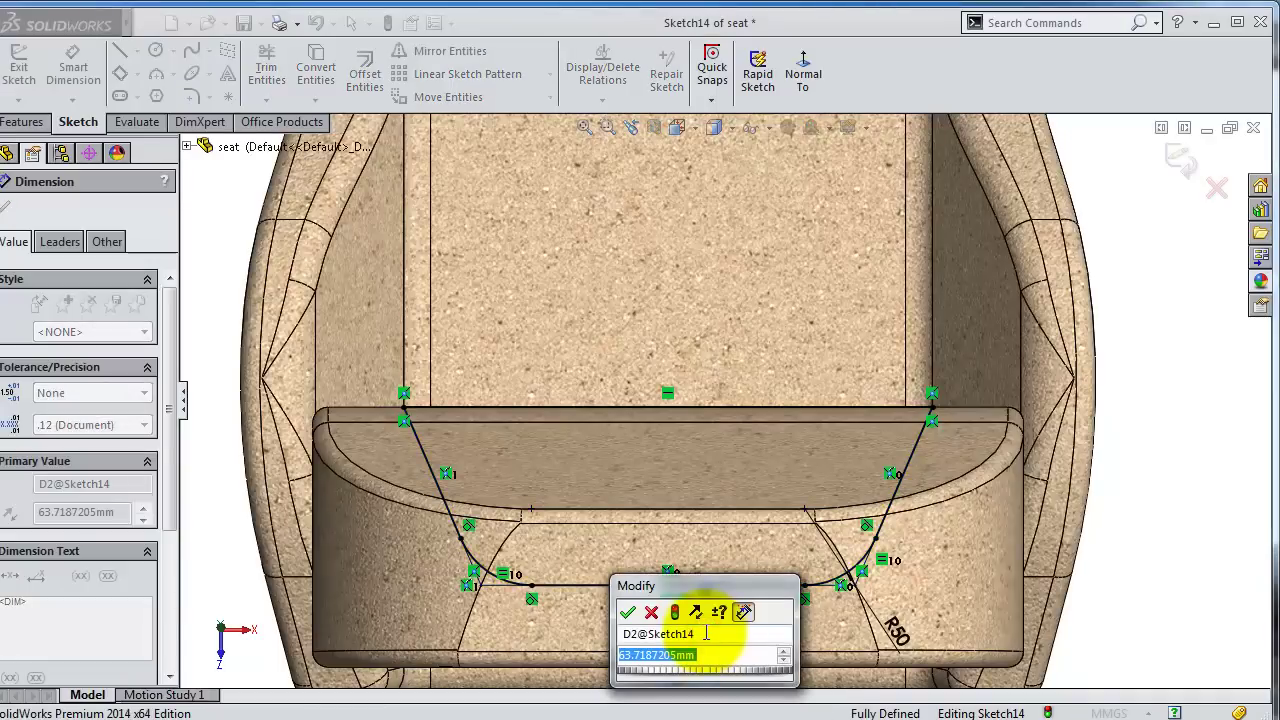
{"action": "type", "text": "65"}
{"action": "key", "text": "Return"}
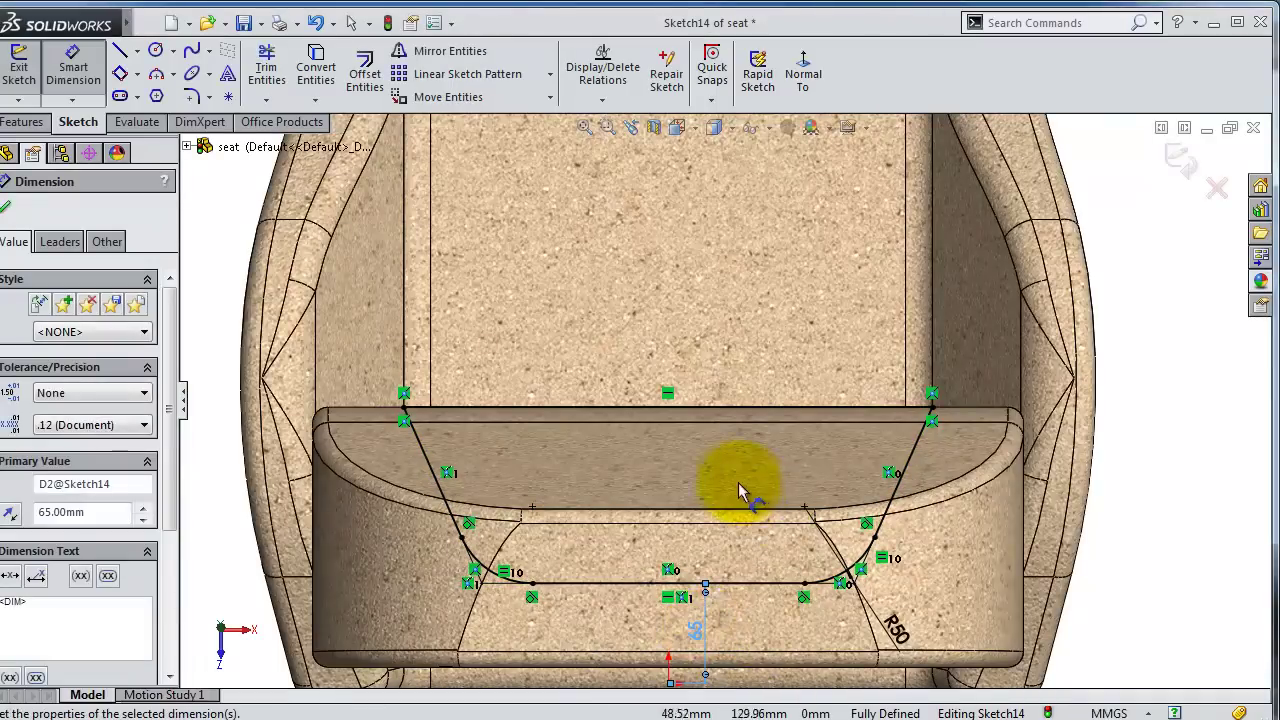
{"action": "scroll", "coordinate": [738, 490], "scroll_direction": "up", "scroll_amount": 2}
{"action": "middle_click_drag", "start_coordinate": [726, 451], "coordinate": [737, 508]}
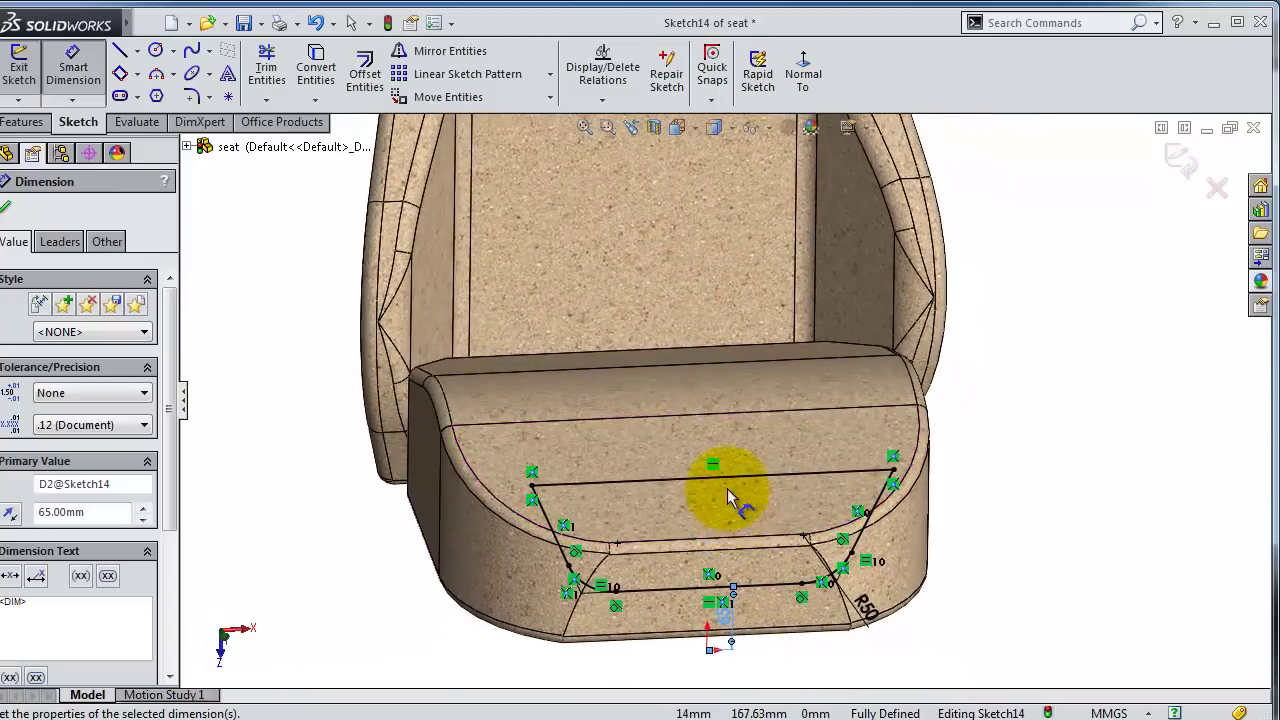
{"action": "left_click", "coordinate": [22, 123]}
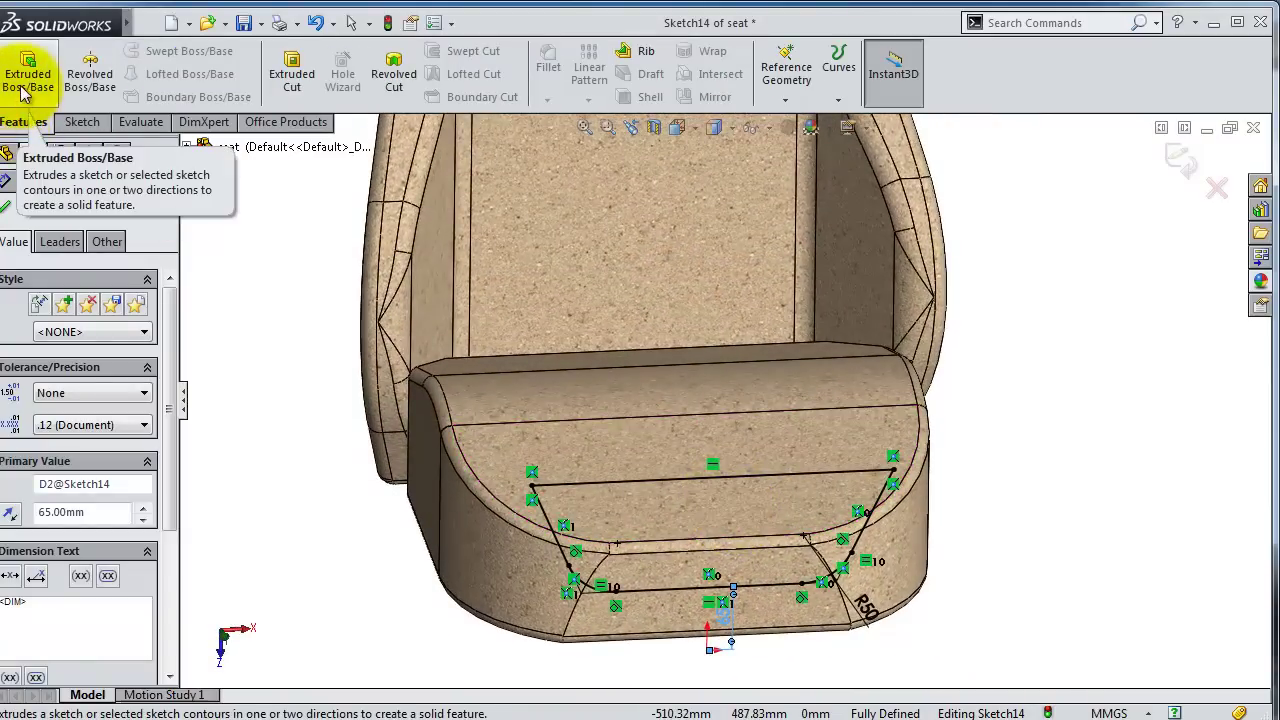
Extrude-cut Sketch14's cushion outline into the seat with an Up To Next end condition
{"action": "left_click", "coordinate": [290, 72]}
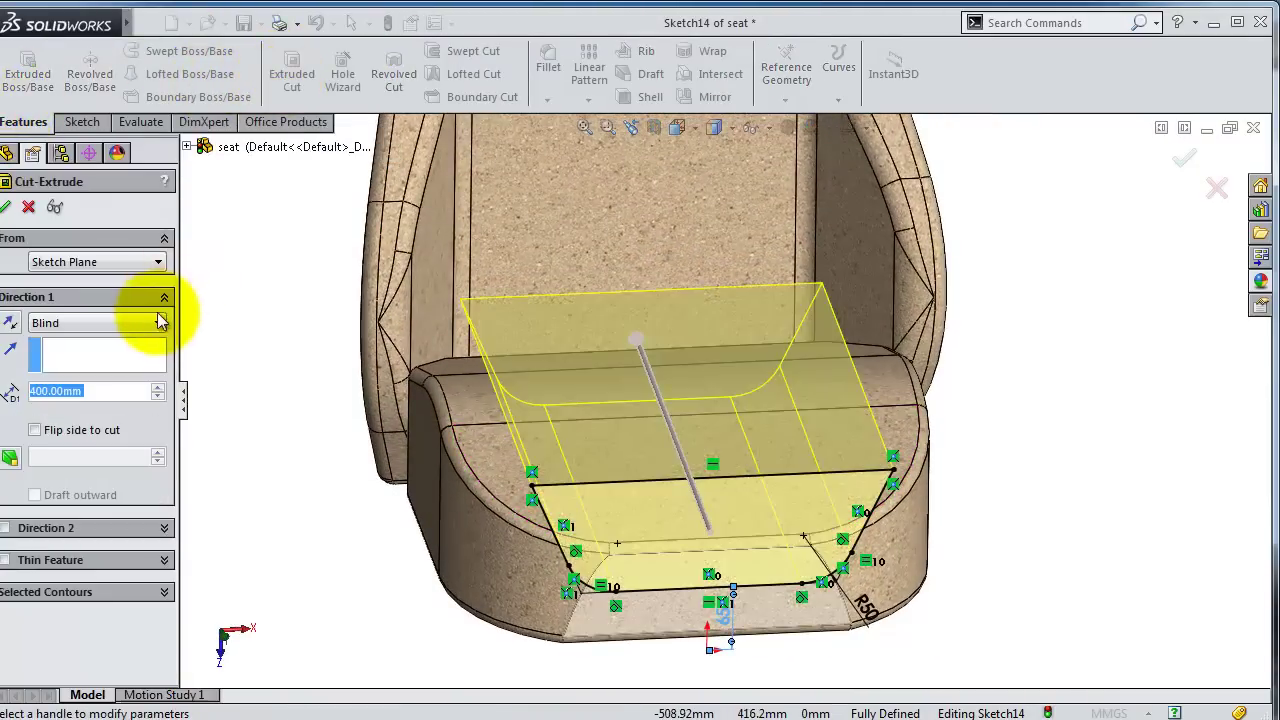
{"action": "left_click", "coordinate": [88, 323]}
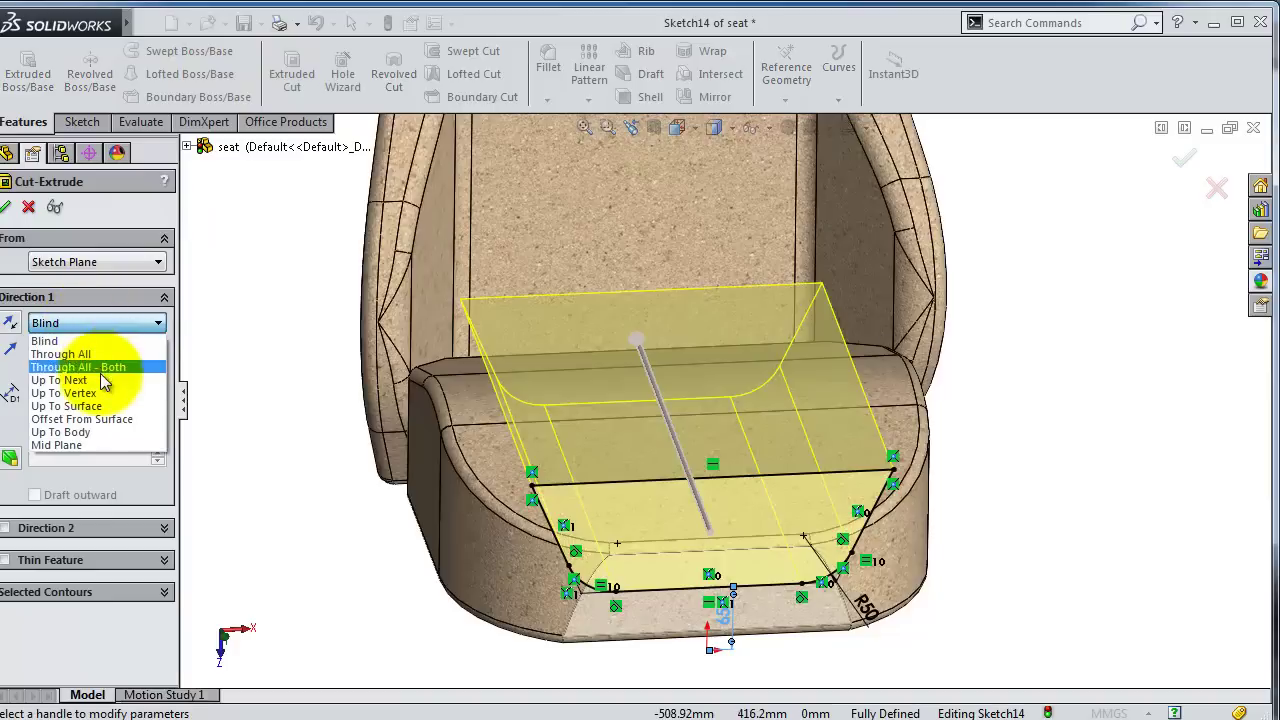
{"action": "left_click", "coordinate": [106, 369]}
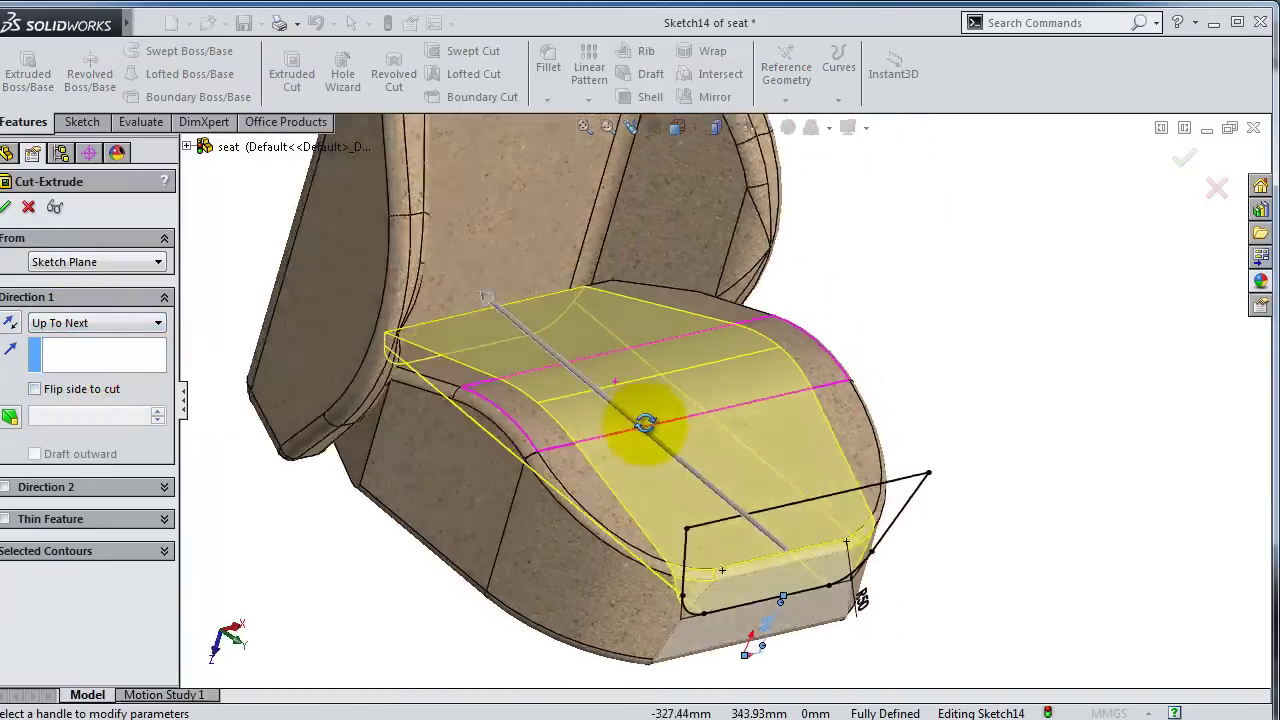
{"action": "middle_click_drag", "start_coordinate": [543, 363], "coordinate": [623, 448]}
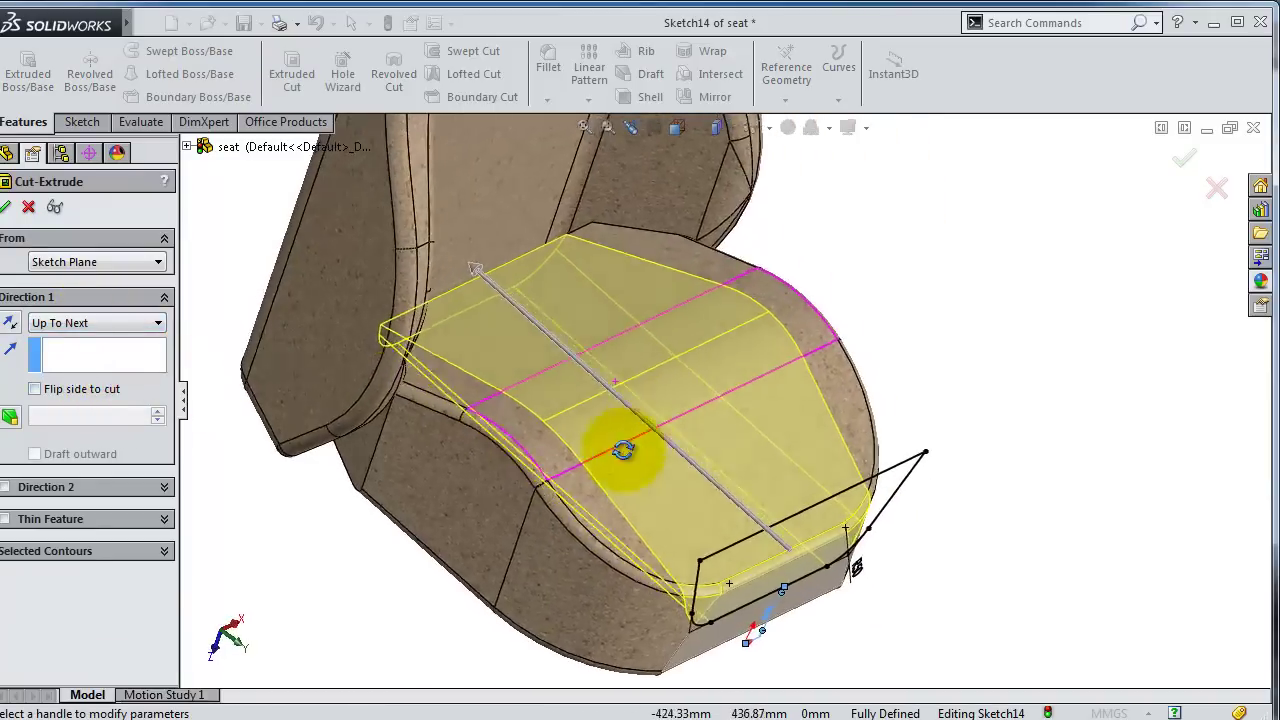
{"action": "left_click", "coordinate": [6, 206]}
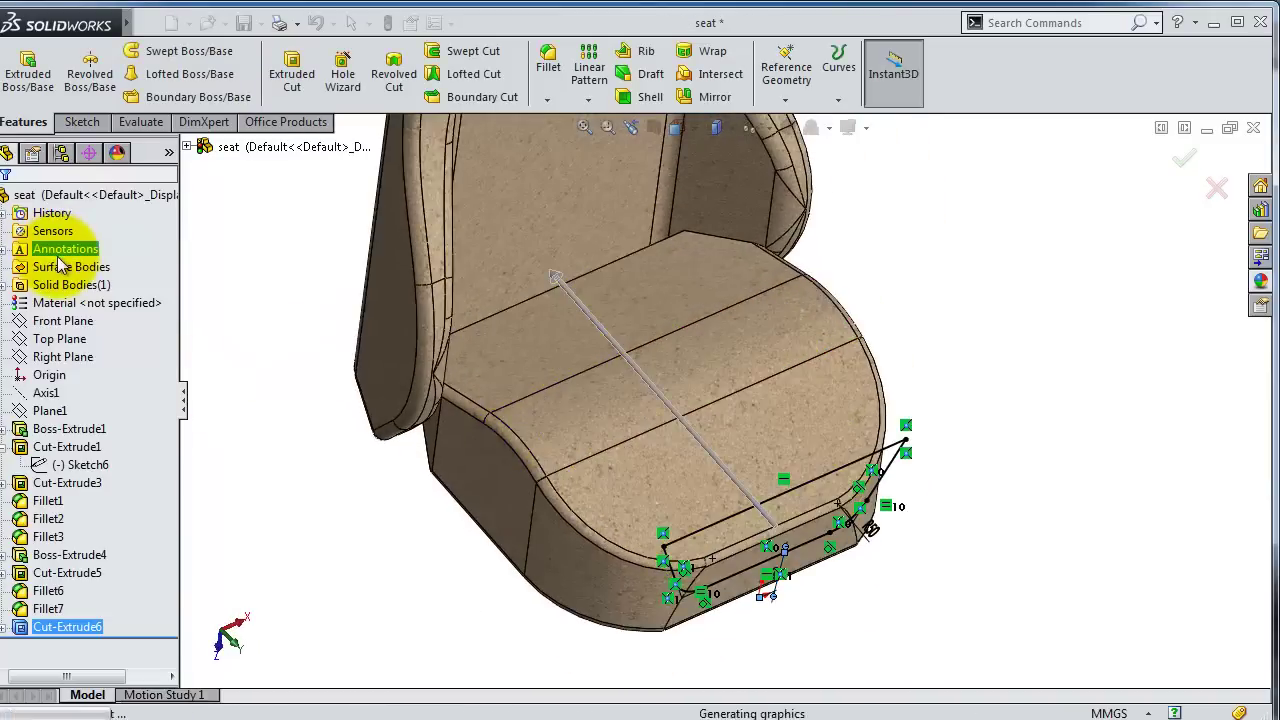
{"action": "mouse_move", "coordinate": [592, 422]}
{"action": "middle_mouse_down"}
{"action": "mouse_move", "coordinate": [723, 346]}
{"action": "mouse_move", "coordinate": [826, 154]}
{"action": "mouse_move", "coordinate": [1014, 371]}
{"action": "mouse_move", "coordinate": [975, 418]}
{"action": "mouse_move", "coordinate": [1000, 429]}
{"action": "middle_mouse_up"}
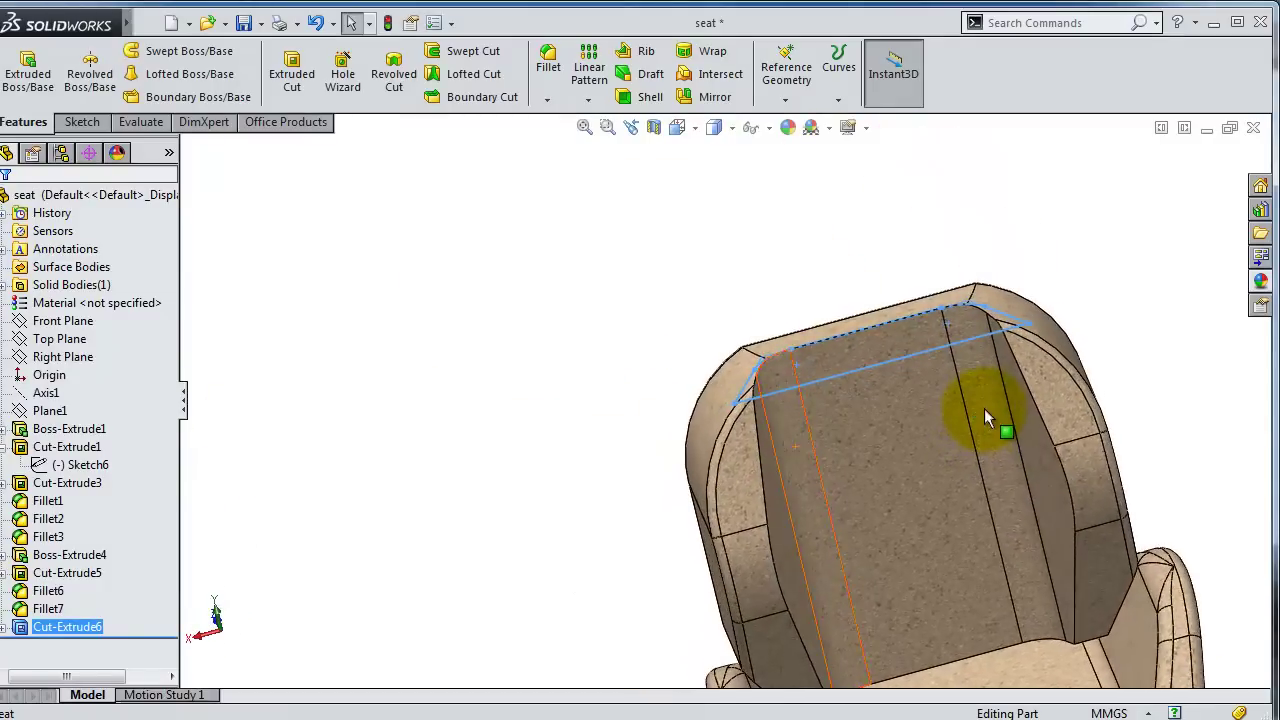
Fillet the inner edges of the right and left bolsters at 30 mm
{"action": "left_click", "coordinate": [548, 66]}
{"action": "type", "text": "50"}
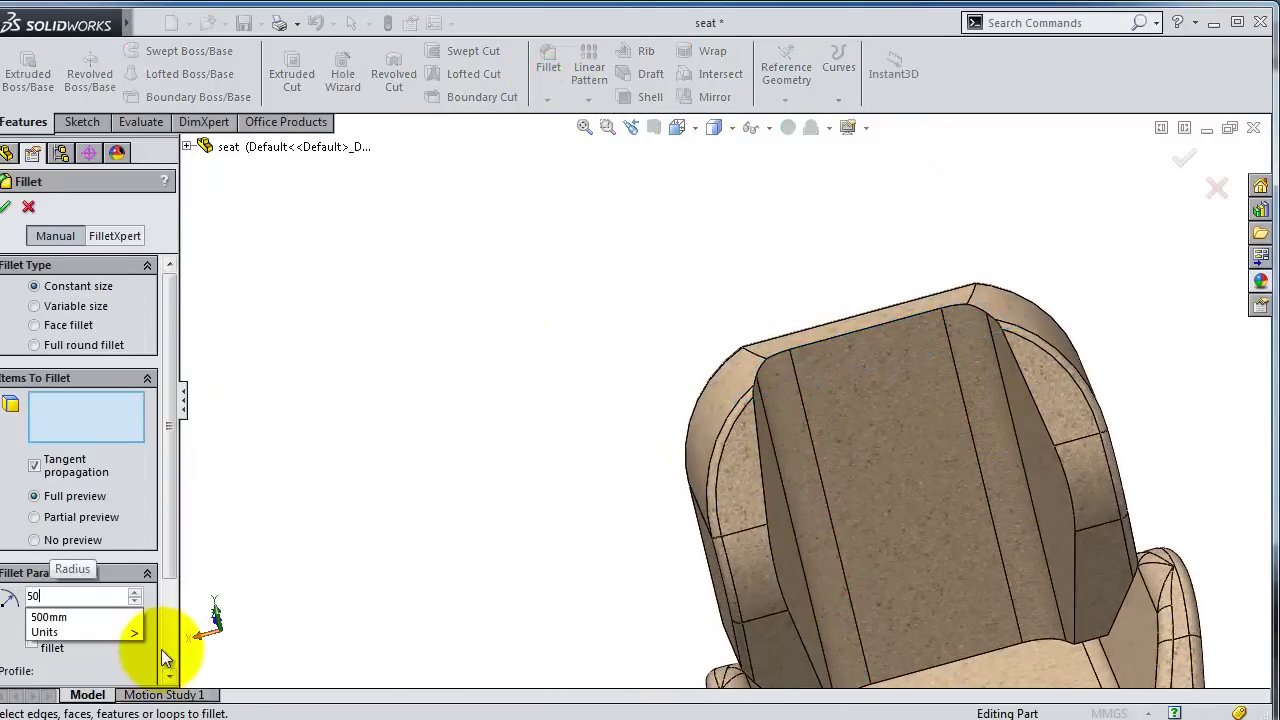
{"action": "left_click", "coordinate": [10, 630]}
{"action": "left_click", "coordinate": [1078, 566]}
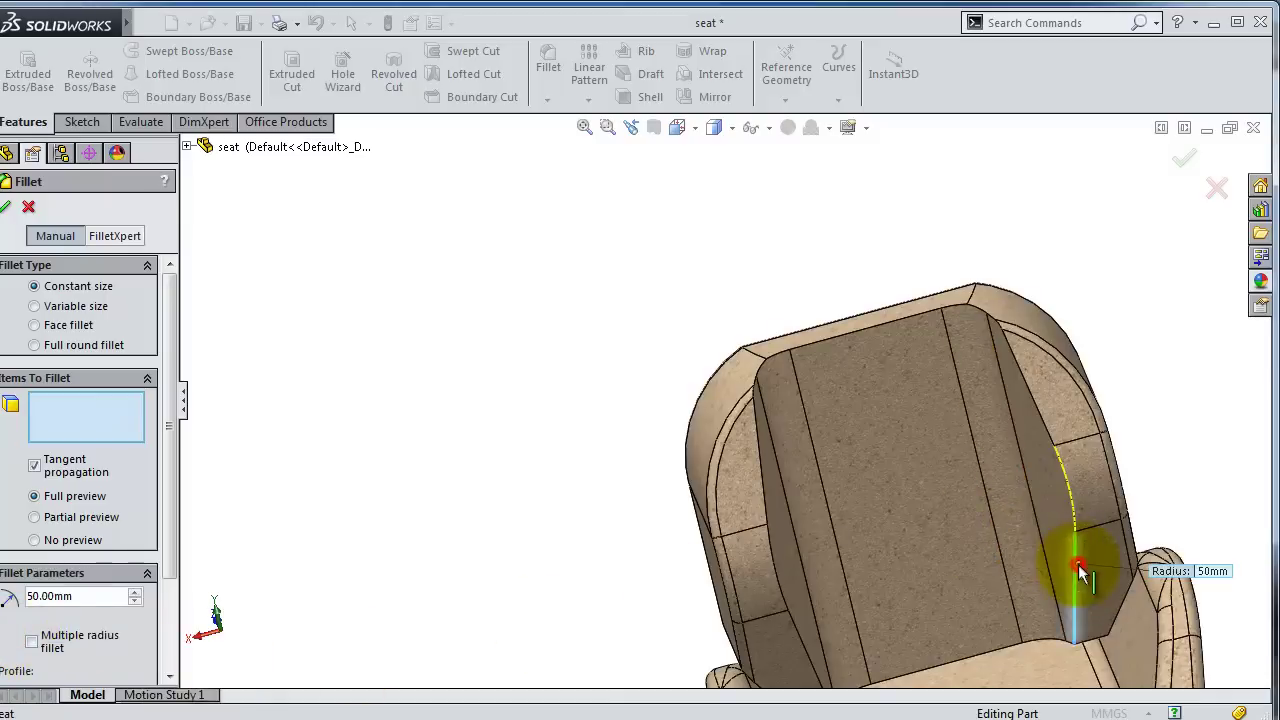
{"action": "left_click", "coordinate": [60, 594]}
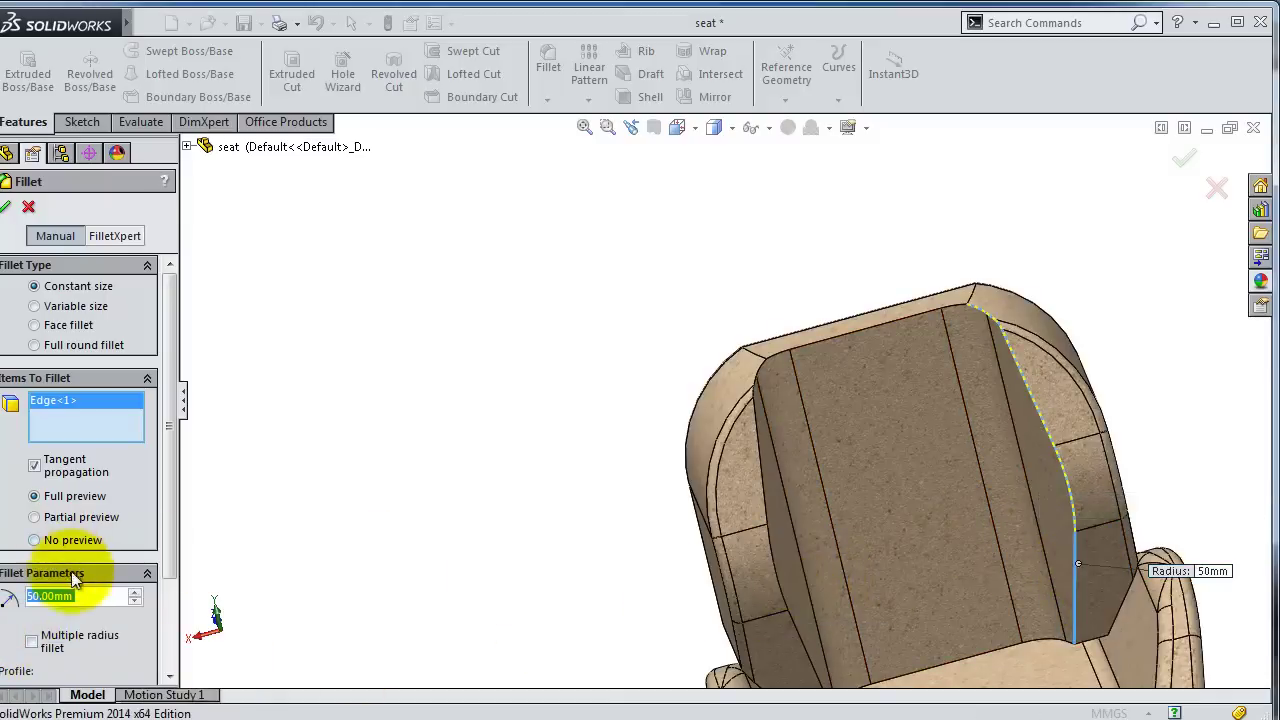
{"action": "left_click", "coordinate": [136, 601]}
{"action": "left_click", "coordinate": [137, 602]}
{"action": "left_click", "coordinate": [137, 602]}
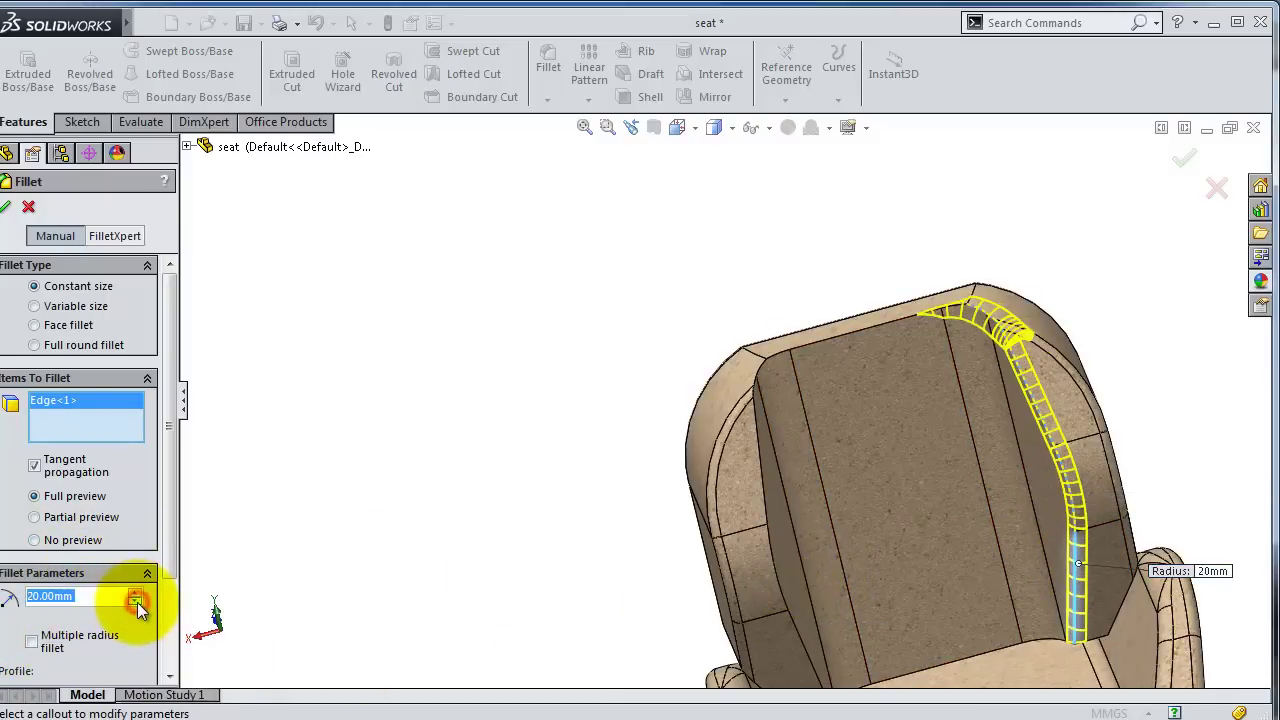
{"action": "left_click", "coordinate": [137, 593]}
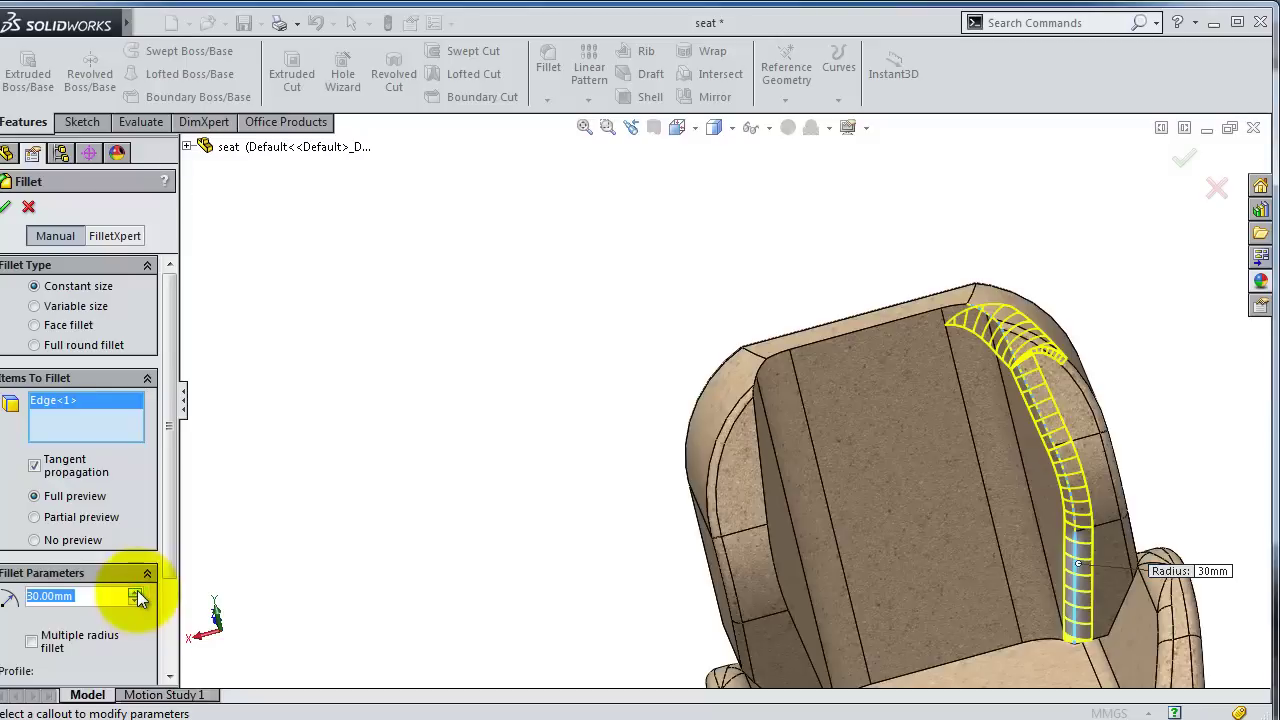
{"action": "middle_click_drag", "start_coordinate": [757, 548], "coordinate": [812, 634]}
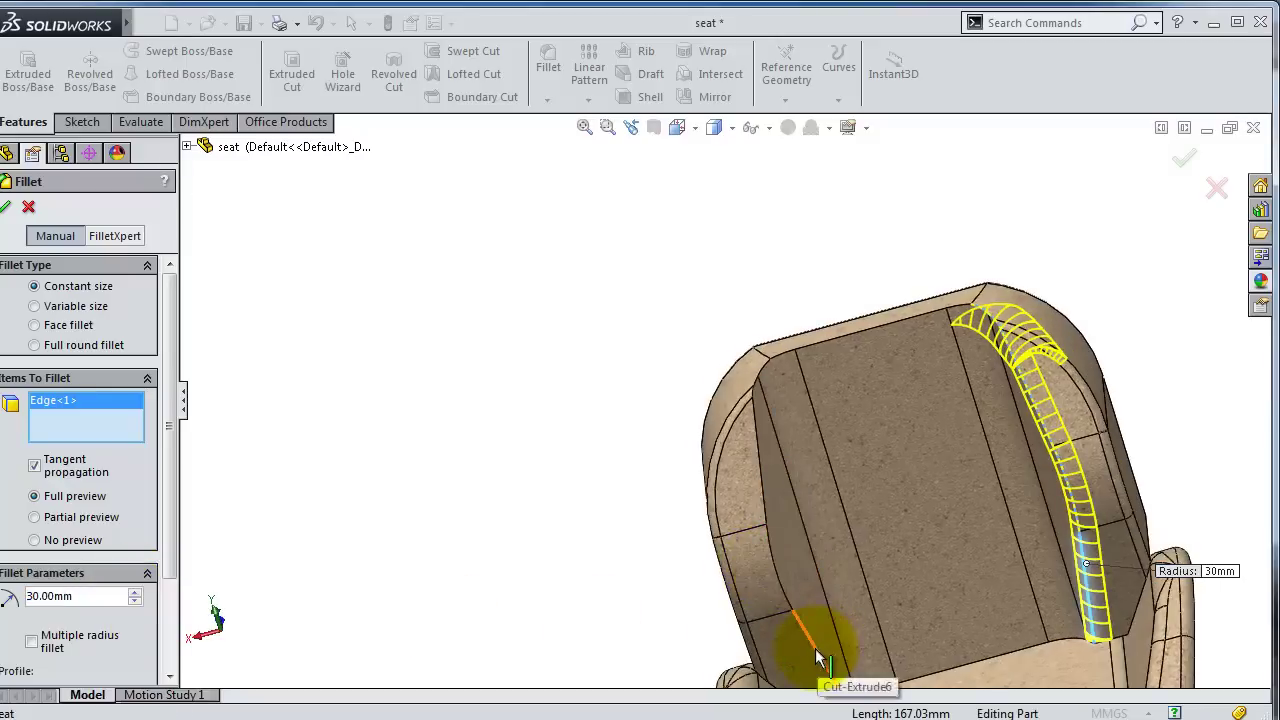
{"action": "left_click", "coordinate": [816, 650]}
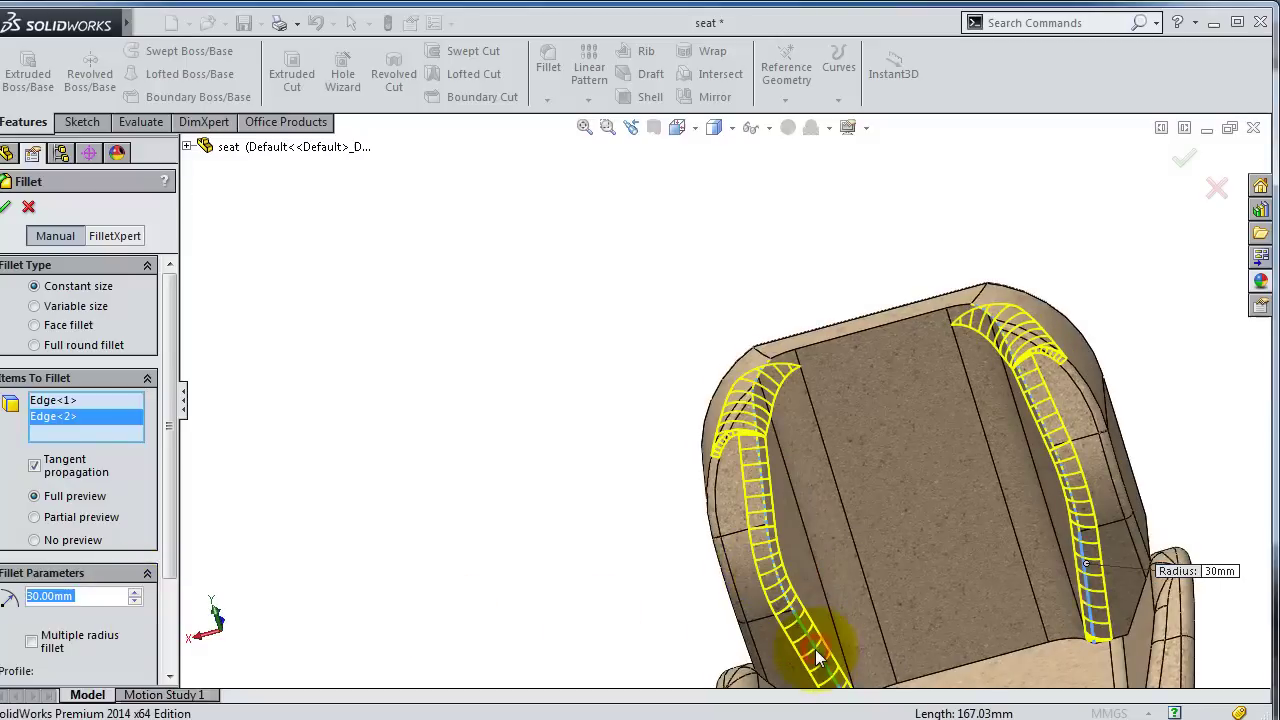
{"action": "left_click", "coordinate": [6, 207]}
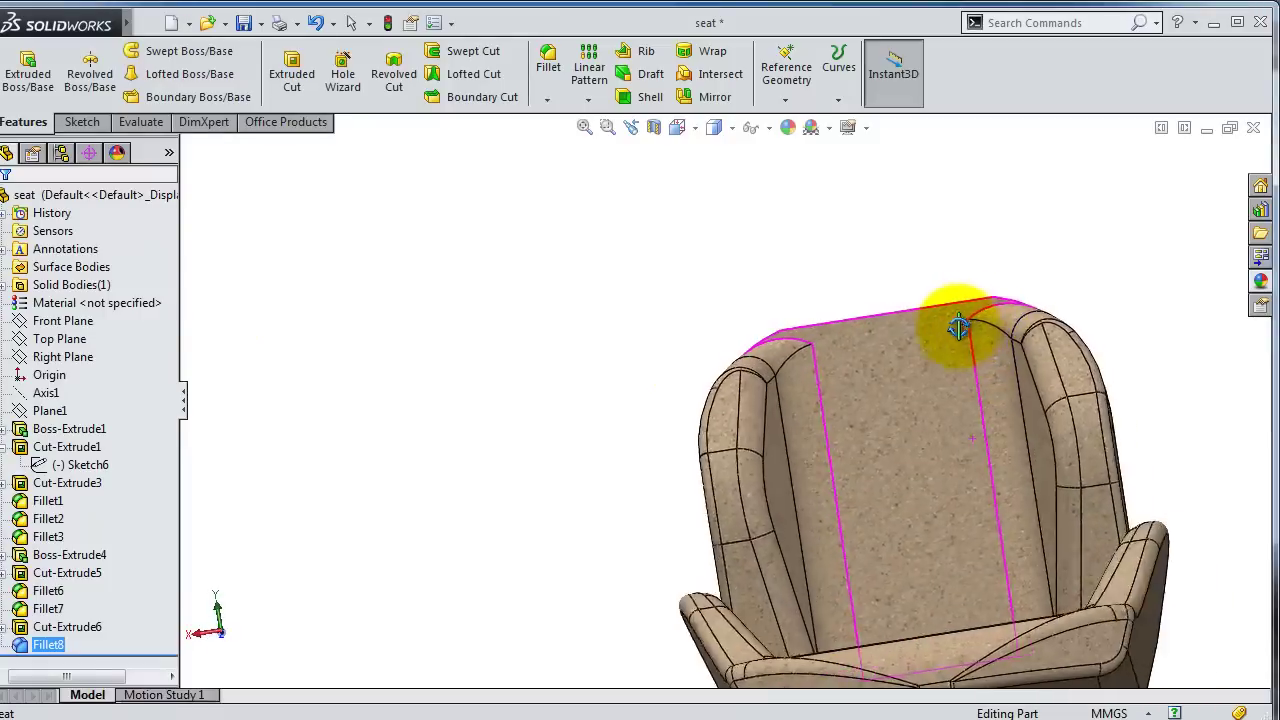
Orbit to the backrest front and start a new sketch on the backrest face
{"action": "middle_click_drag", "start_coordinate": [958, 327], "coordinate": [929, 443]}
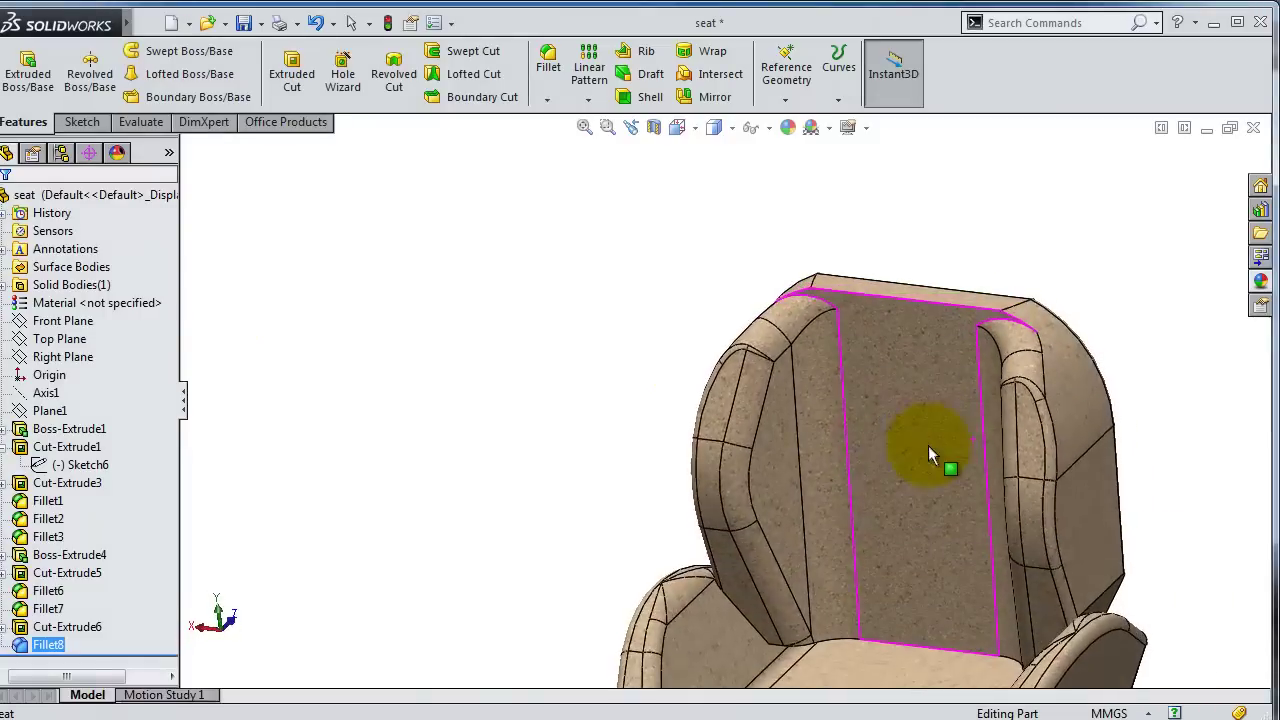
{"action": "left_click", "coordinate": [548, 62]}
{"action": "left_click", "coordinate": [982, 308]}
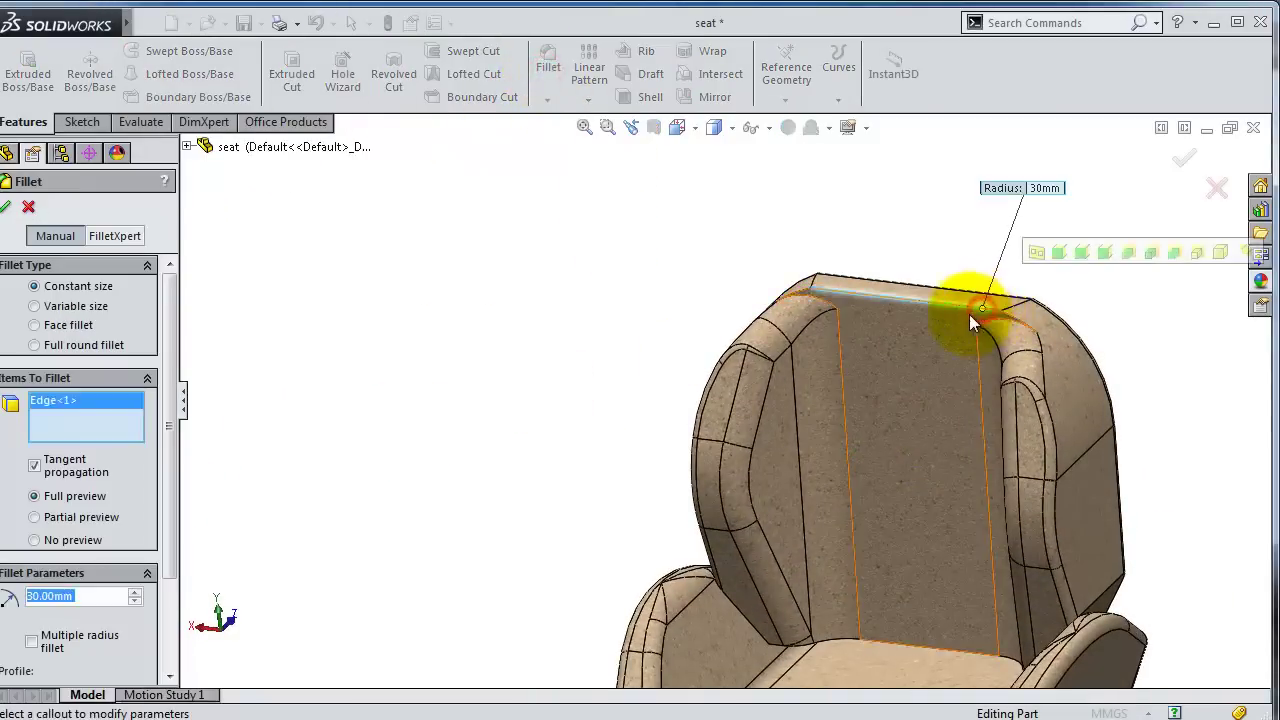
{"action": "left_click", "coordinate": [703, 480]}
Convert the left and right bolster arch edges into Sketch15 geometry
{"action": "left_click", "coordinate": [805, 88]}
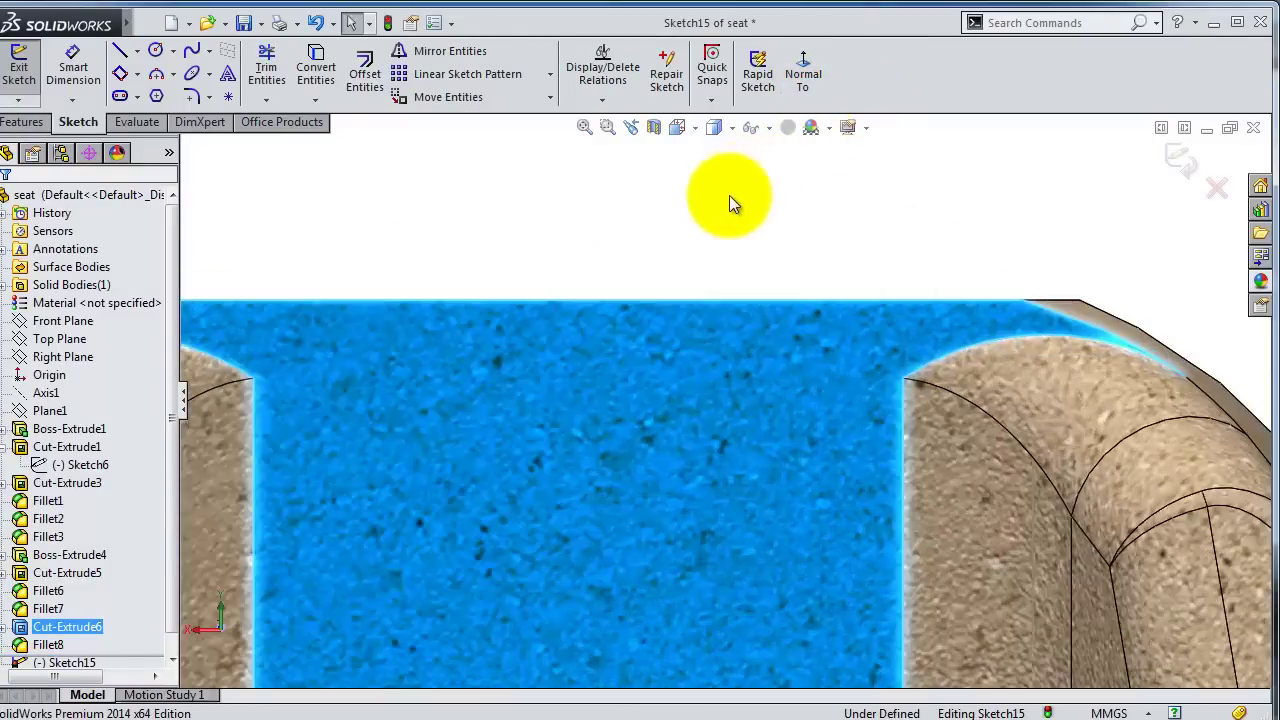
{"action": "left_click", "coordinate": [585, 210]}
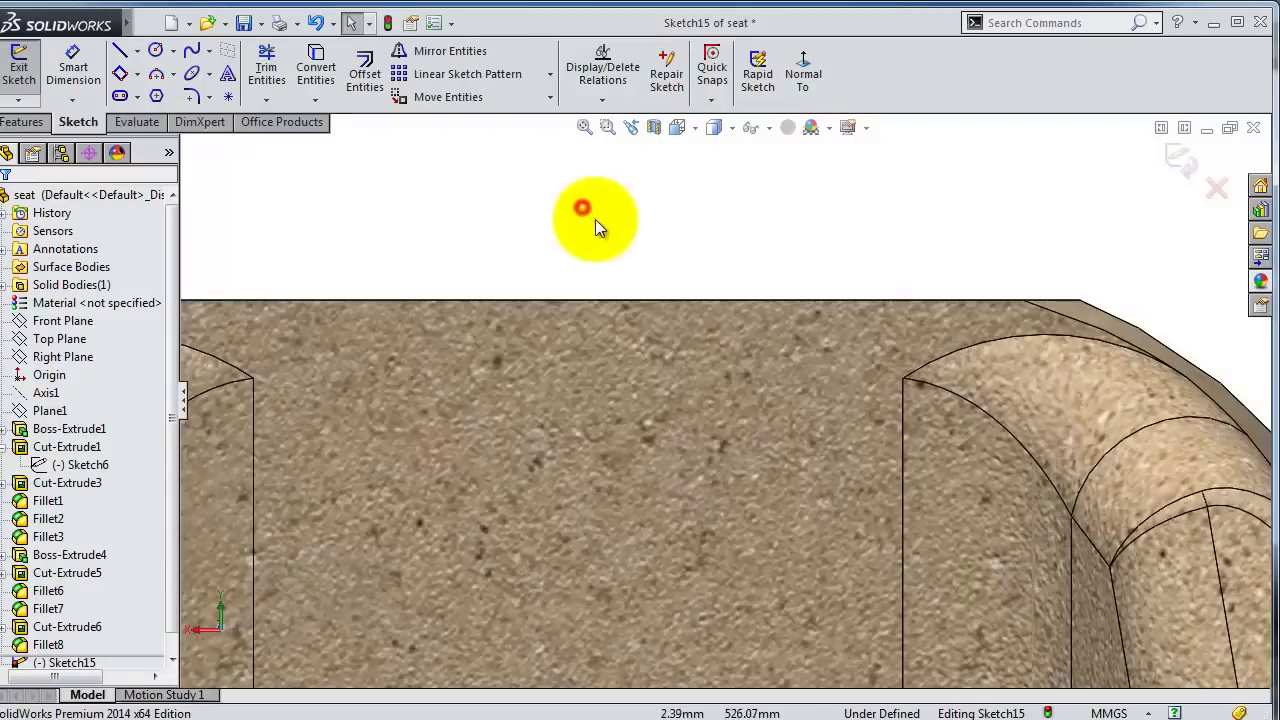
{"action": "left_click", "coordinate": [1000, 343]}
{"action": "scroll", "coordinate": [500, 386], "scroll_direction": "up", "scroll_amount": 2}
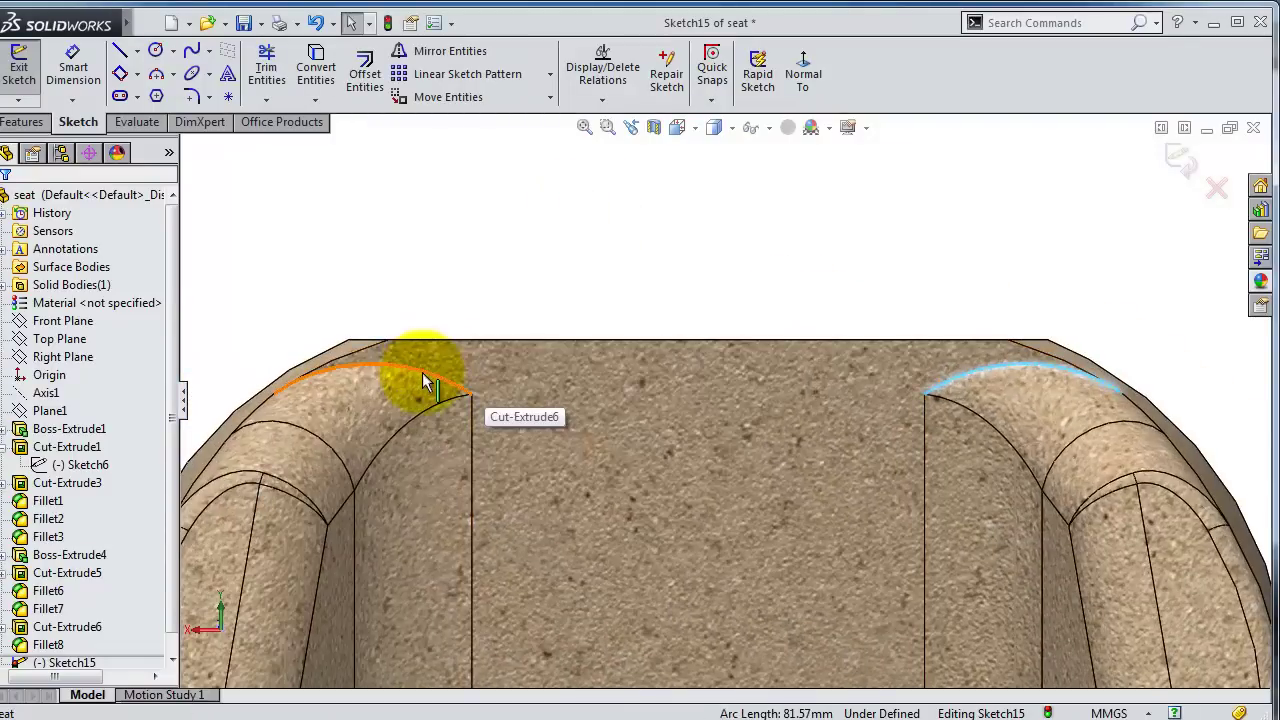
{"action": "left_click", "coordinate": [425, 378], "text": "ctrl"}
{"action": "left_click", "coordinate": [332, 78]}
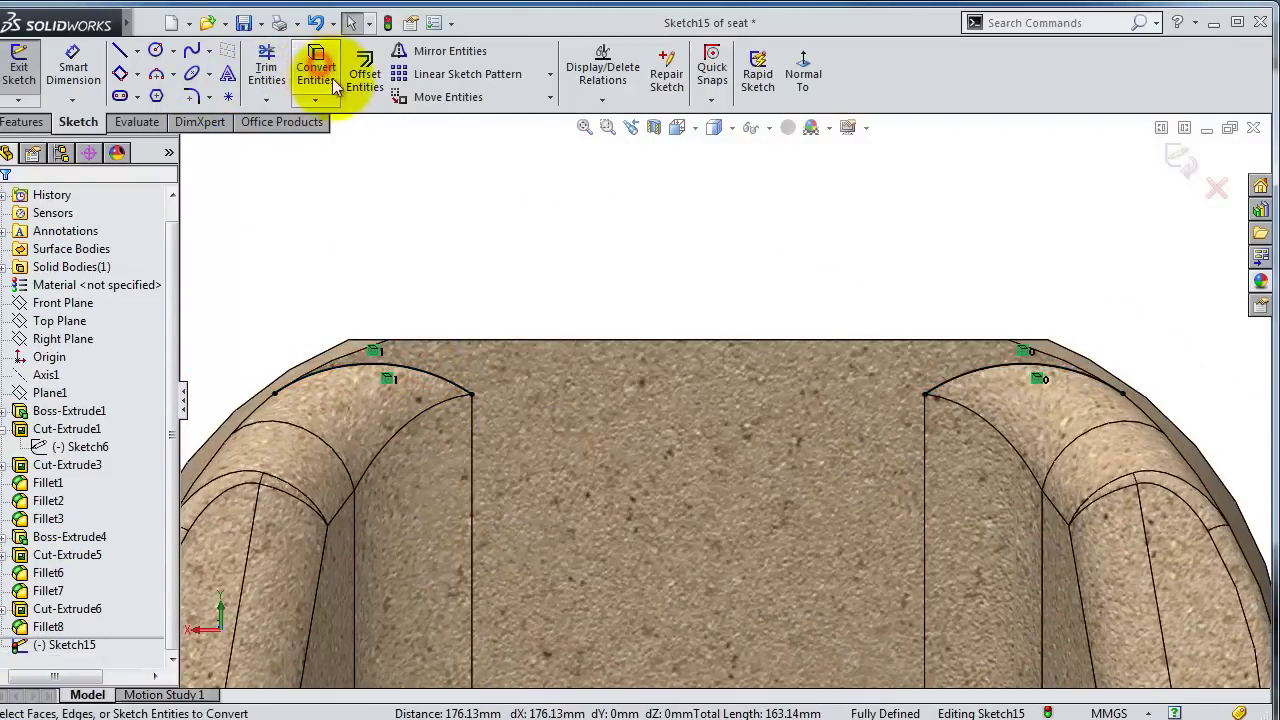
Draw a horizontal line joining the left and right arc end points
{"action": "left_click", "coordinate": [119, 50]}
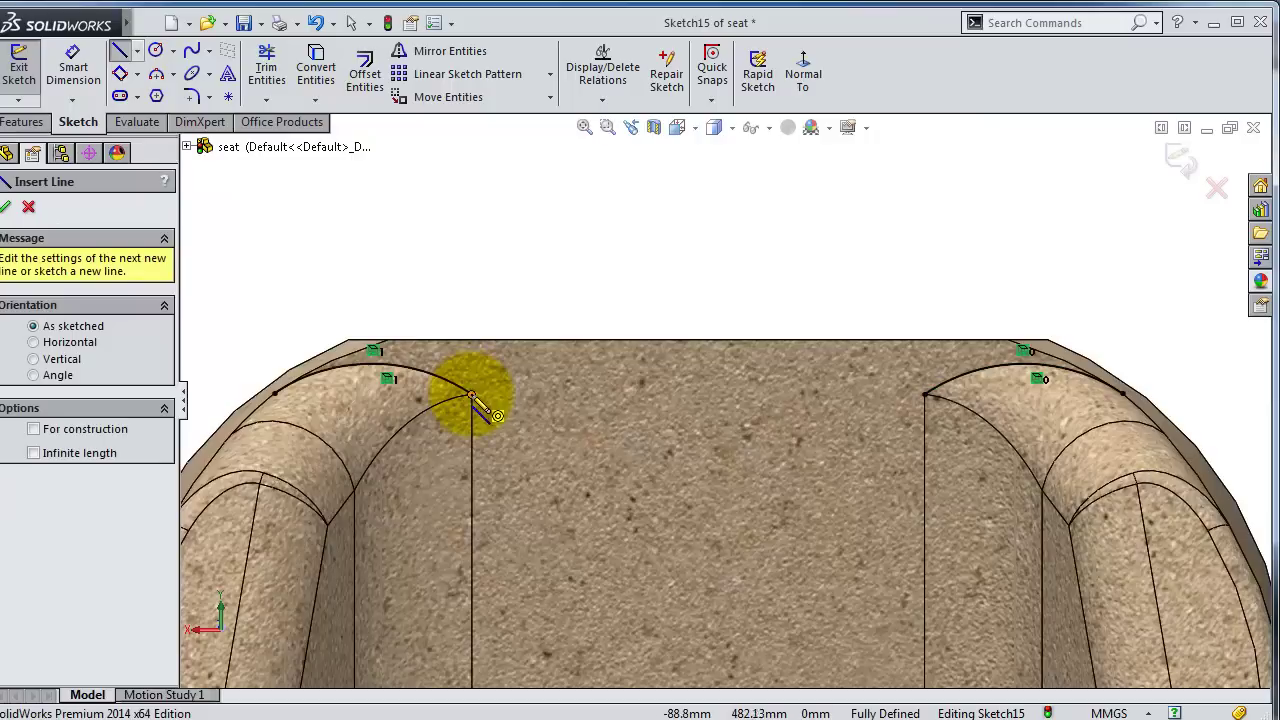
{"action": "left_click", "coordinate": [472, 393]}
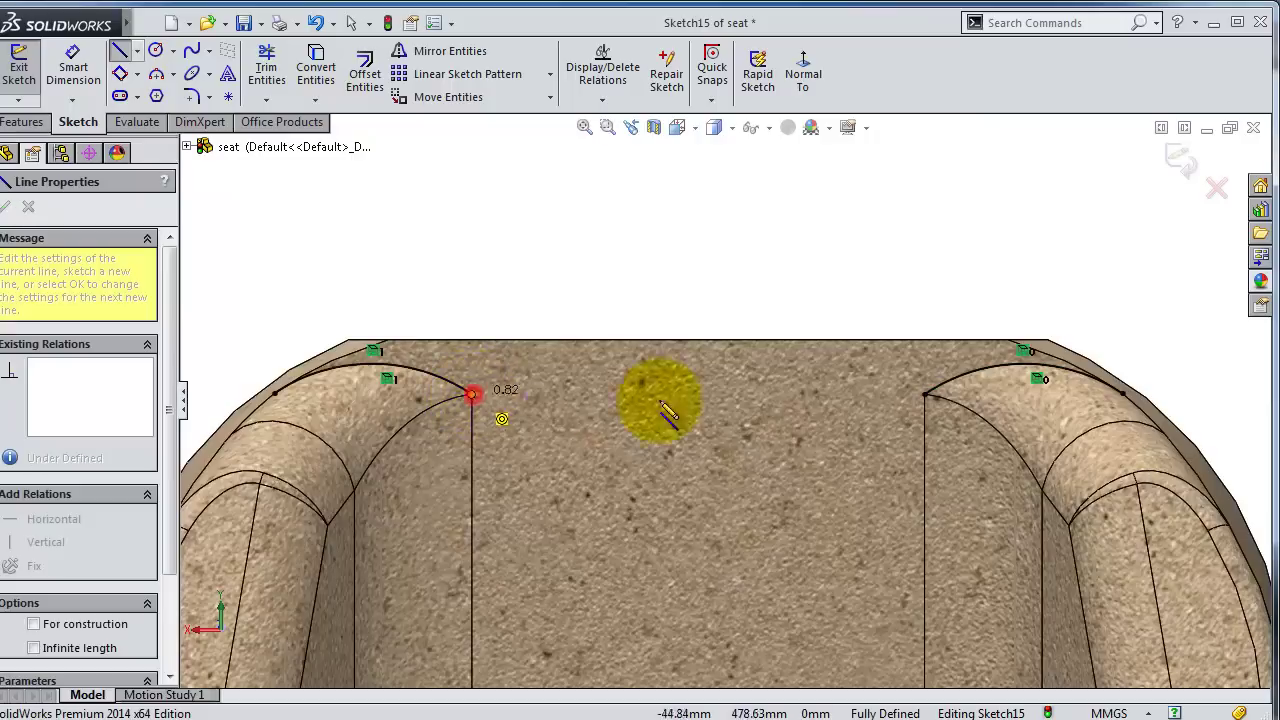
{"action": "left_click", "coordinate": [925, 395]}
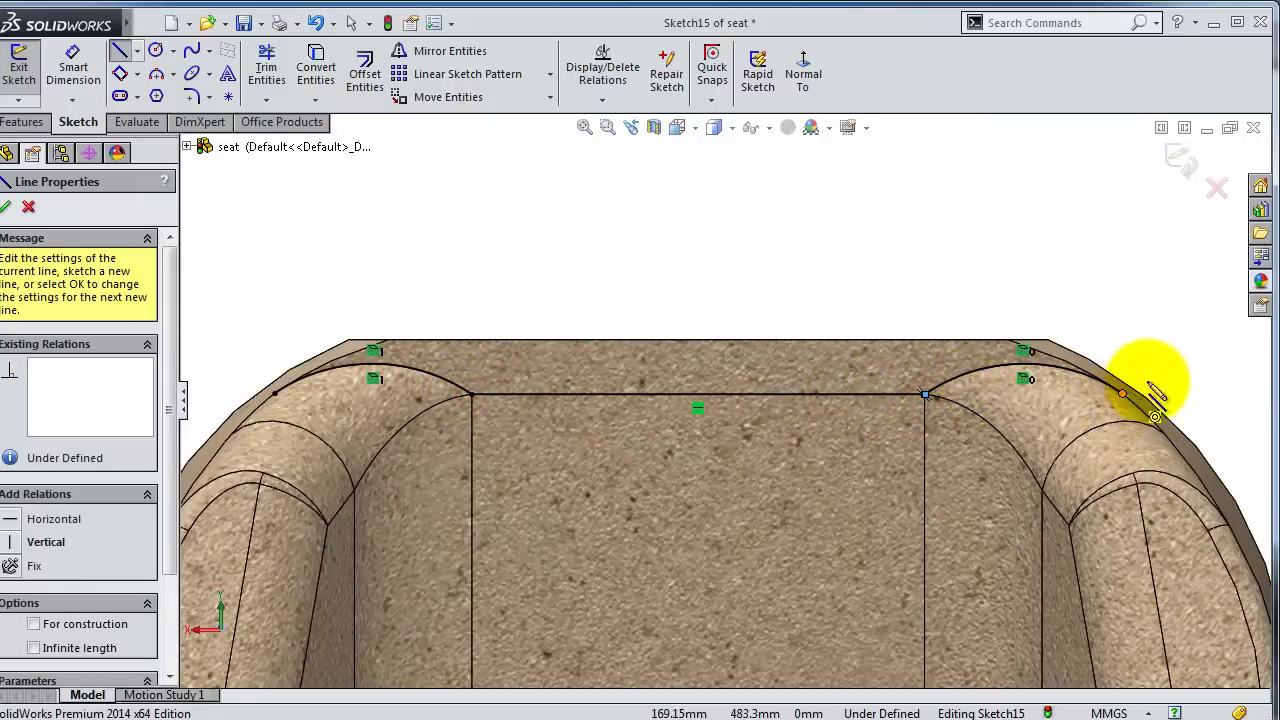
{"action": "scroll", "coordinate": [1156, 375], "scroll_direction": "down", "scroll_amount": 2}
{"action": "scroll", "coordinate": [851, 349], "scroll_direction": "up", "scroll_amount": 2}
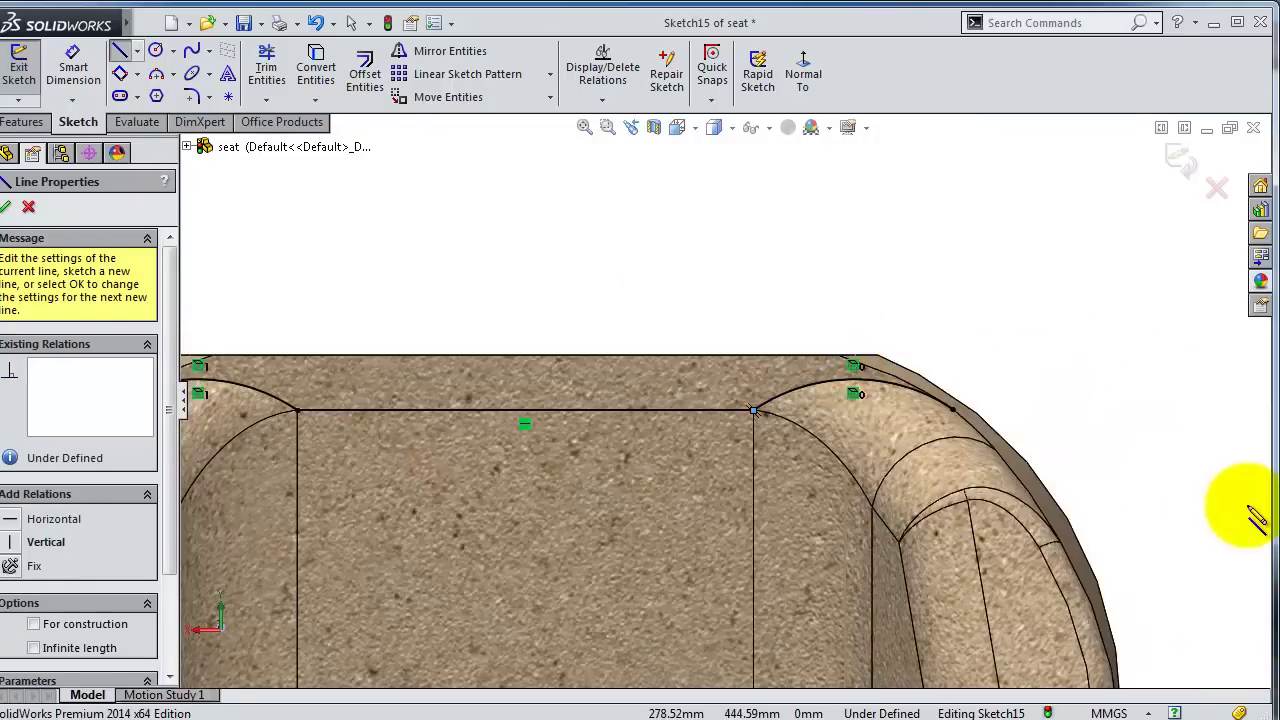
{"action": "scroll", "coordinate": [753, 410], "scroll_direction": "down", "scroll_amount": 1}
{"action": "scroll", "coordinate": [1245, 518], "scroll_direction": "up", "scroll_amount": 1}
{"action": "scroll", "coordinate": [1130, 575], "scroll_direction": "up", "scroll_amount": 1}
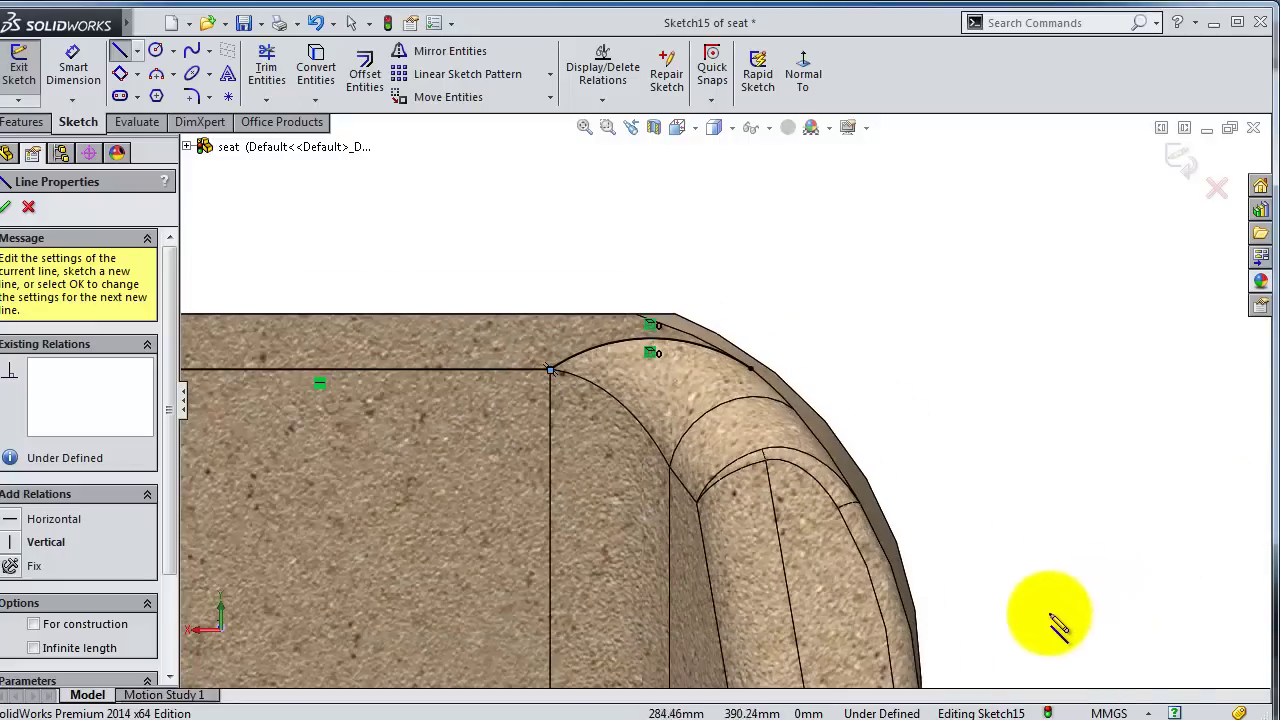
{"action": "scroll", "coordinate": [1000, 620], "scroll_direction": "up", "scroll_amount": 1}
{"action": "scroll", "coordinate": [900, 550], "scroll_direction": "down", "scroll_amount": 3}
{"action": "scroll", "coordinate": [900, 555], "scroll_direction": "down", "scroll_amount": 1}
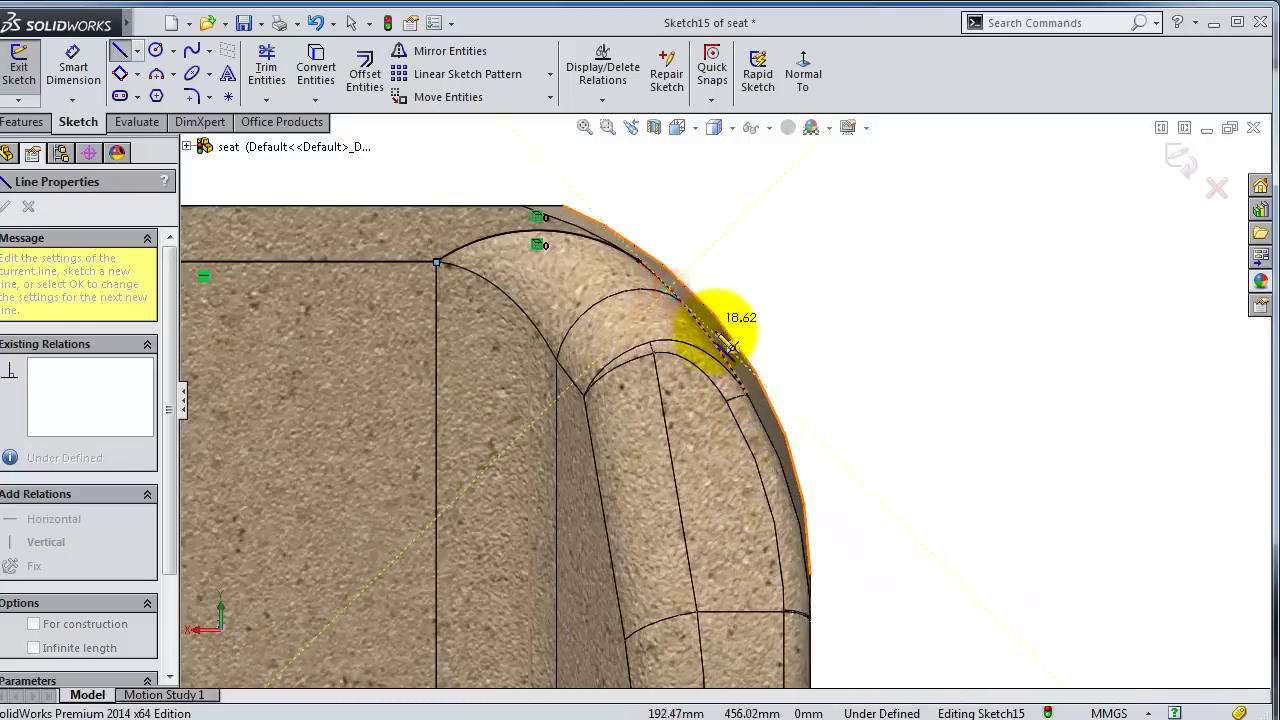
{"action": "scroll", "coordinate": [745, 320], "scroll_direction": "down", "scroll_amount": 1}
{"action": "key", "text": "Escape"}
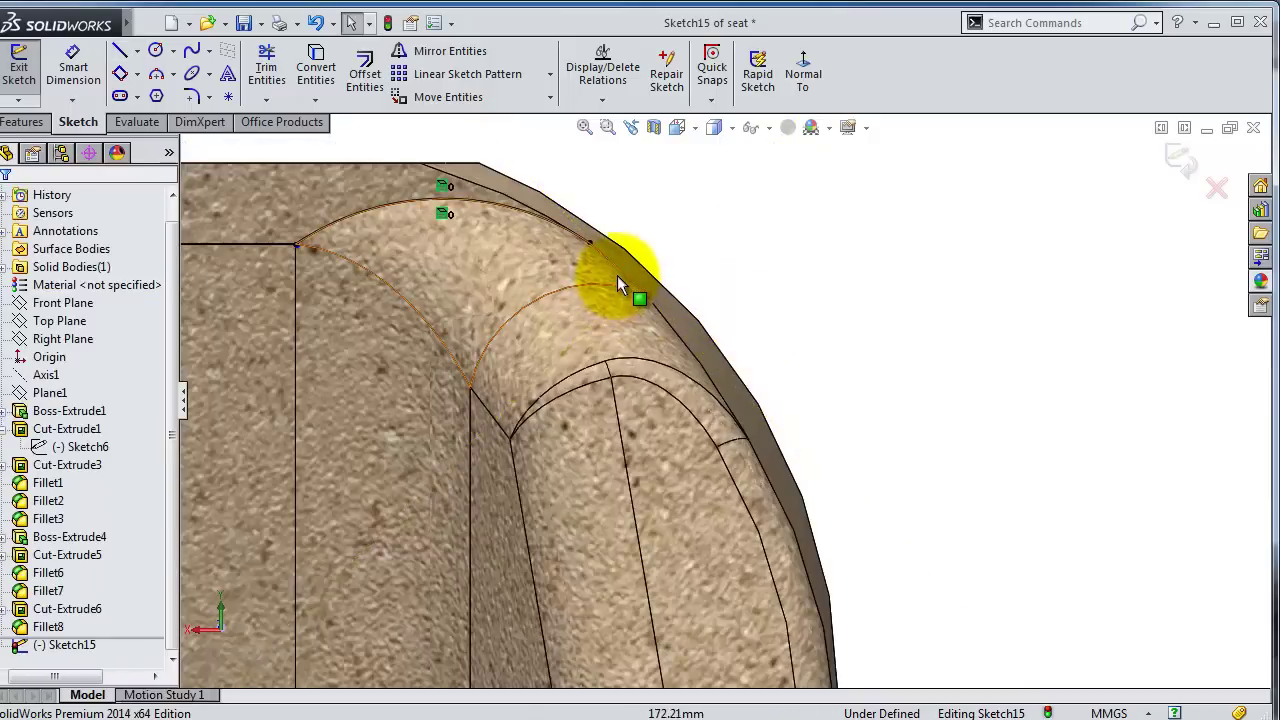
Convert the right outer seat edges into sketch entities
{"action": "left_click", "coordinate": [622, 271]}
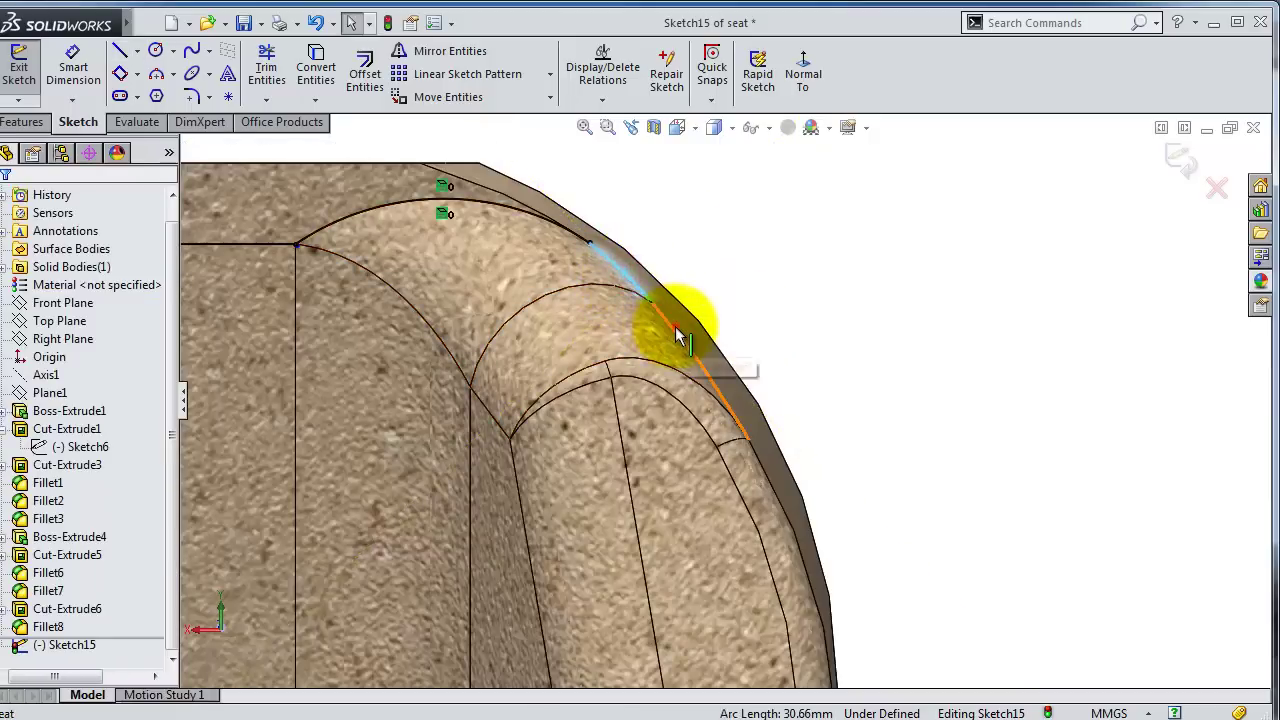
{"action": "left_click", "coordinate": [685, 340], "text": "ctrl"}
{"action": "left_click", "coordinate": [770, 478], "text": "ctrl"}
{"action": "scroll", "coordinate": [884, 528], "scroll_direction": "up", "scroll_amount": 1}
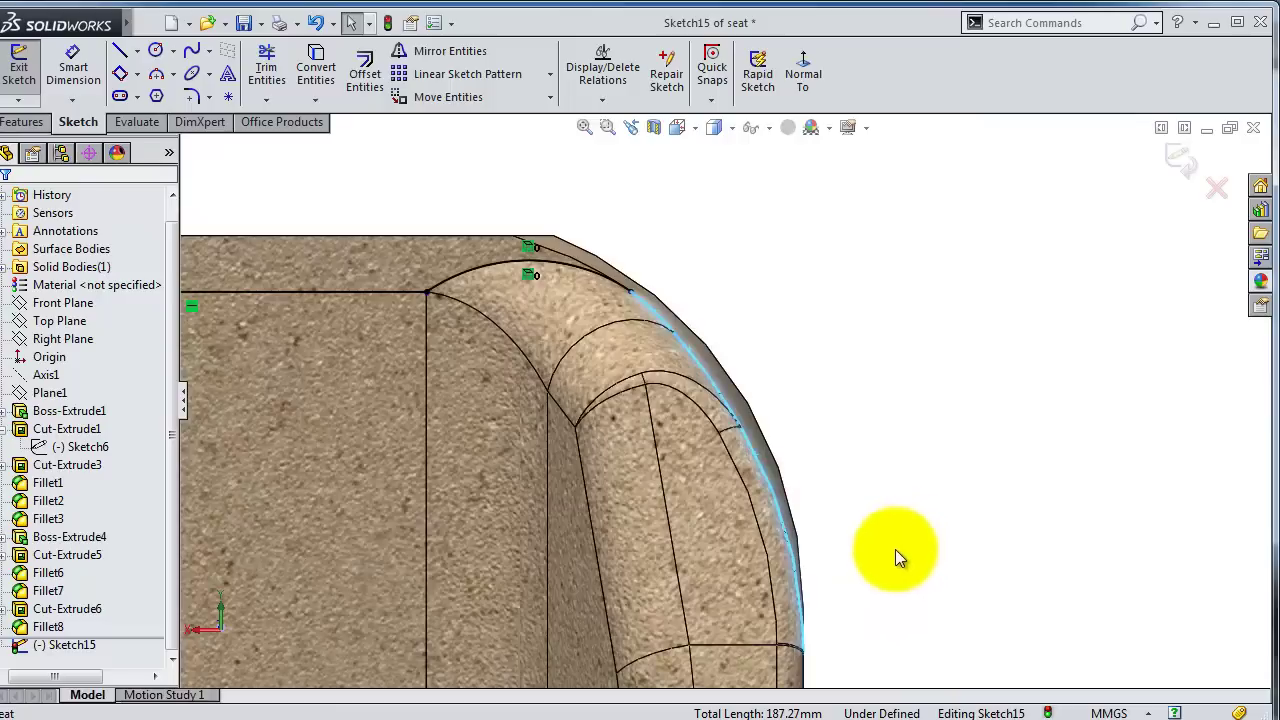
{"action": "left_click", "coordinate": [315, 60]}
Convert the two left silhouette edges of the backrest into sketch geometry
{"action": "scroll", "coordinate": [400, 370], "scroll_direction": "down", "scroll_amount": 2}
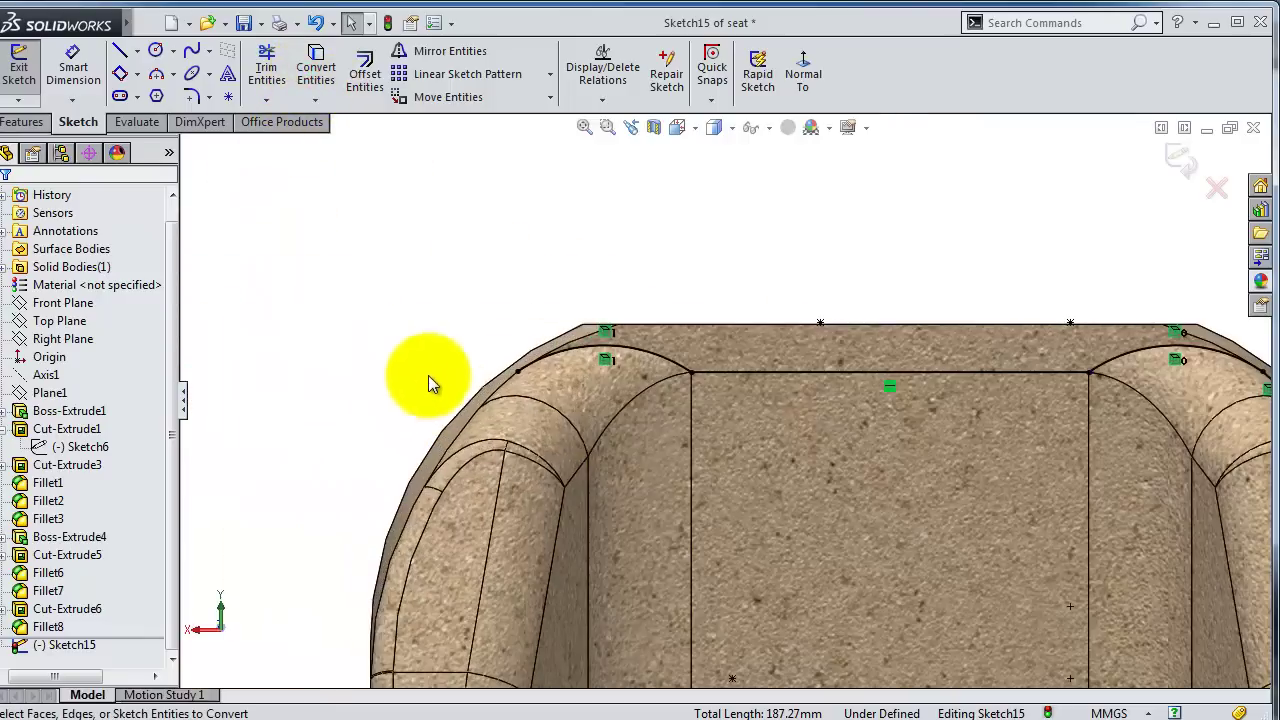
{"action": "left_click", "coordinate": [467, 421]}
{"action": "left_click", "coordinate": [414, 510], "text": "ctrl"}
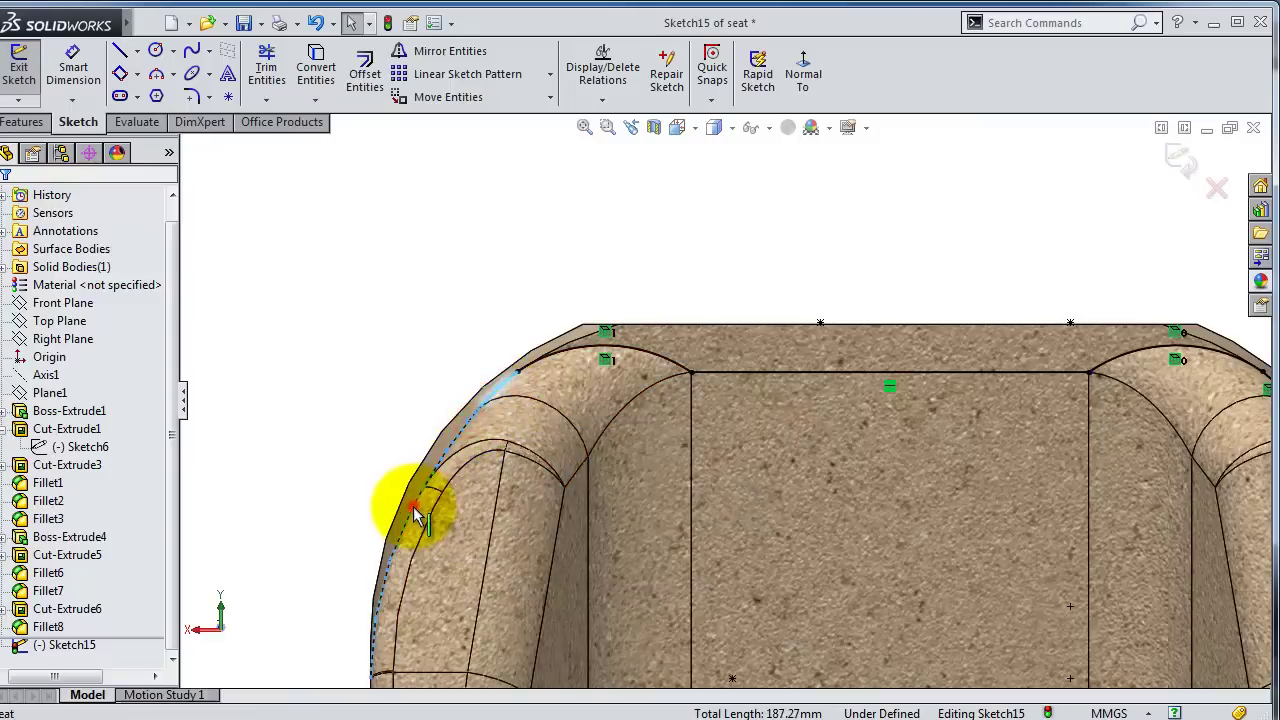
{"action": "left_click", "coordinate": [315, 83]}
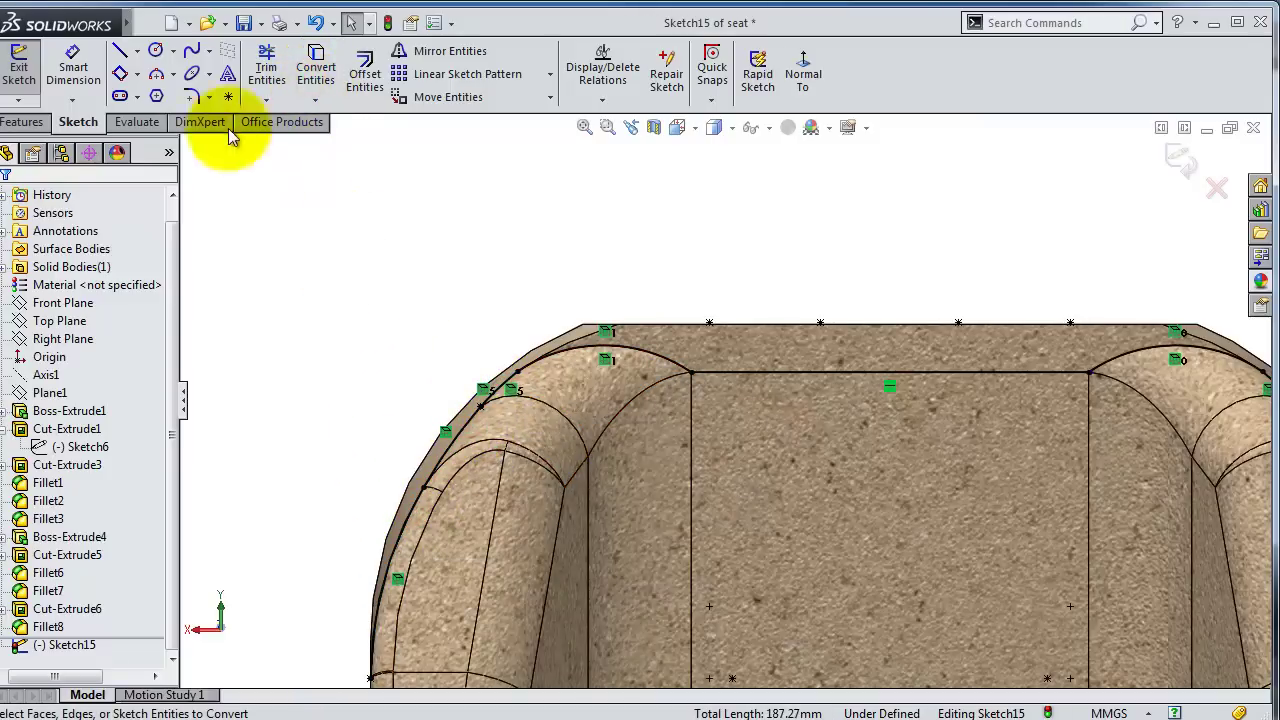
Draw lines from the left edge's lower end to close the bolster profile
{"action": "left_click", "coordinate": [119, 50]}
{"action": "scroll", "coordinate": [357, 366], "scroll_direction": "up", "scroll_amount": 3}
{"action": "scroll", "coordinate": [408, 400], "scroll_direction": "up", "scroll_amount": 2}
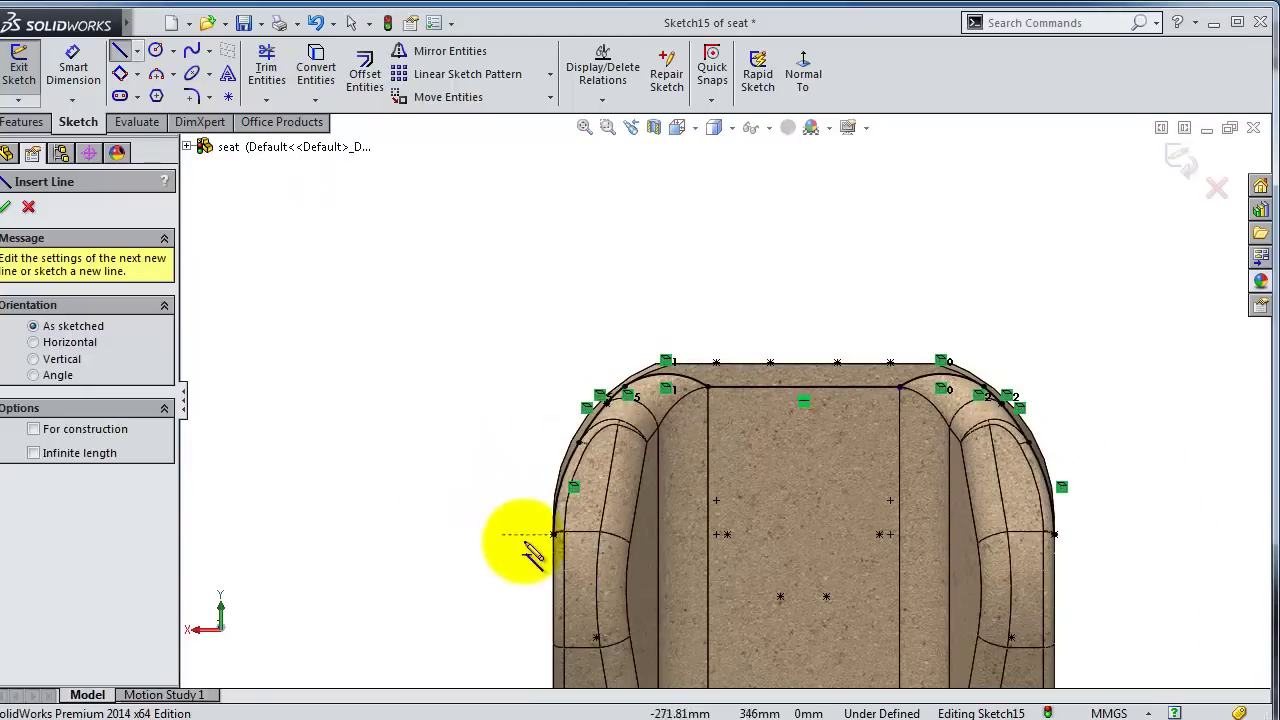
{"action": "scroll", "coordinate": [530, 550], "scroll_direction": "down", "scroll_amount": 3}
{"action": "left_click", "coordinate": [620, 492]}
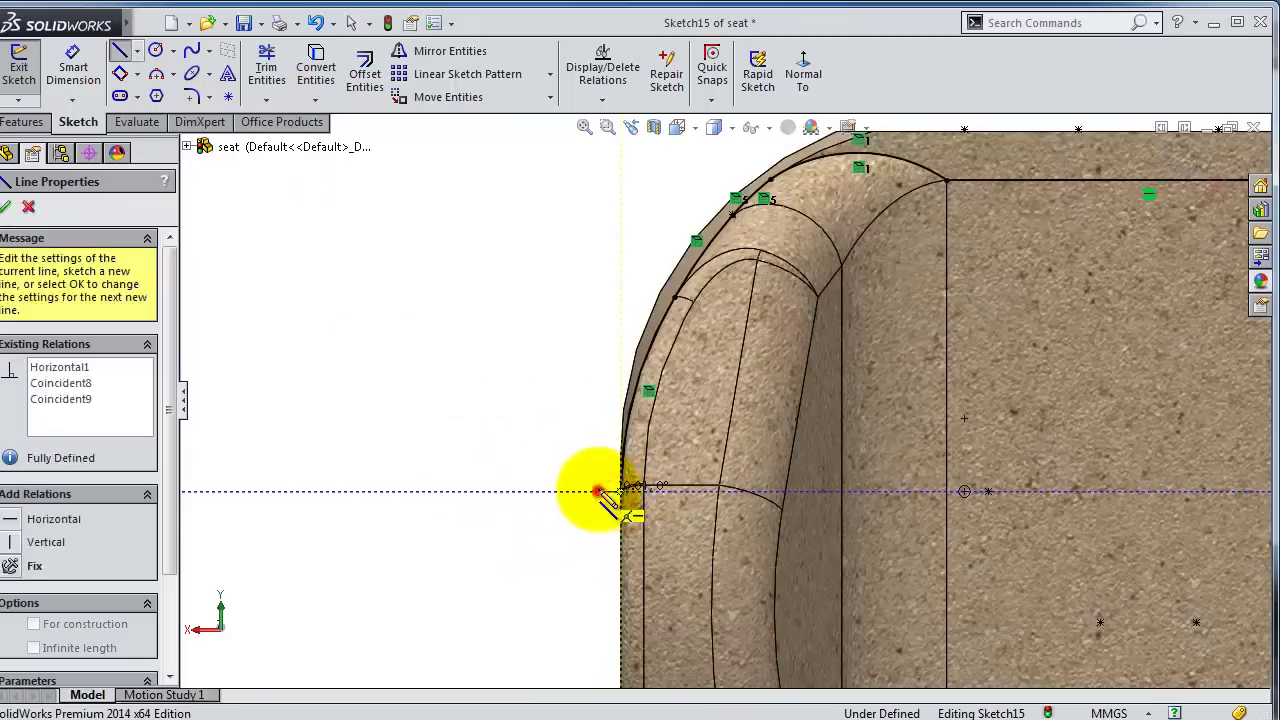
{"action": "scroll", "coordinate": [606, 400], "scroll_direction": "up", "scroll_amount": 2}
{"action": "scroll", "coordinate": [960, 490], "scroll_direction": "down", "scroll_amount": 3}
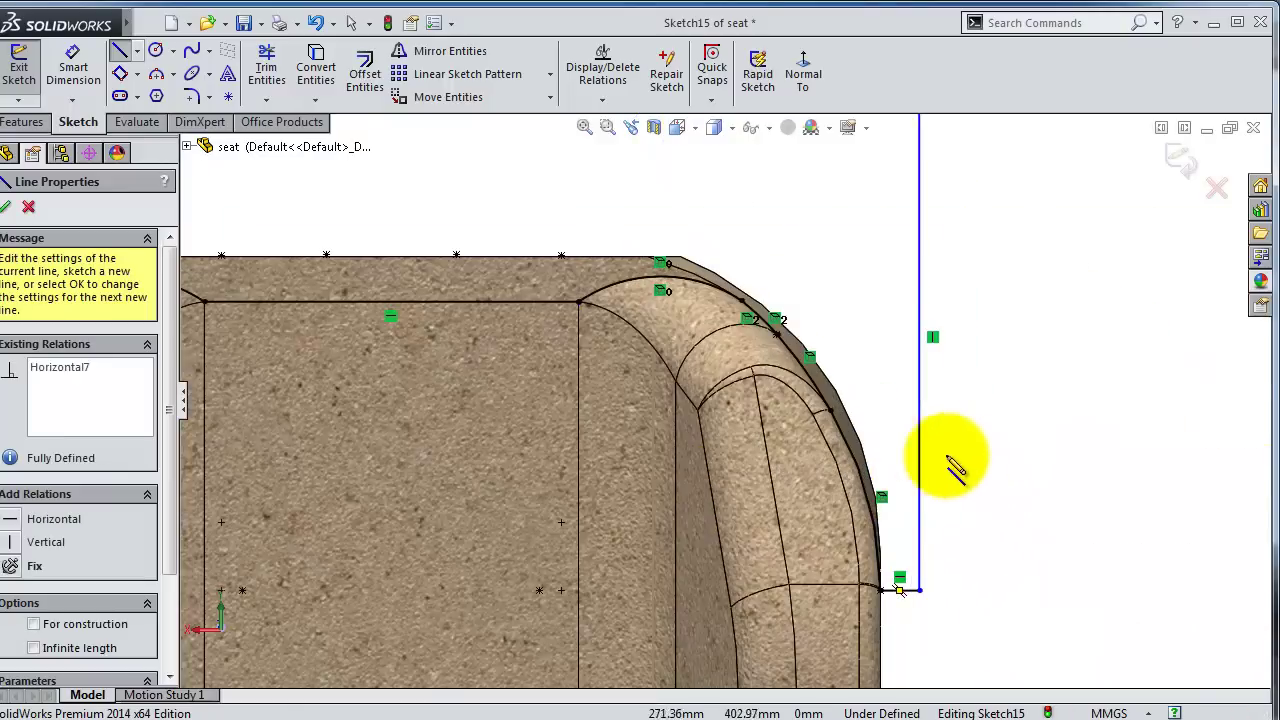
{"action": "scroll", "coordinate": [930, 452], "scroll_direction": "down", "scroll_amount": 2}
{"action": "mouse_move", "coordinate": [923, 449]}
{"action": "middle_mouse_down"}
{"action": "mouse_move", "coordinate": [871, 481]}
{"action": "mouse_move", "coordinate": [851, 574]}
{"action": "mouse_move", "coordinate": [791, 591]}
{"action": "mouse_move", "coordinate": [750, 625]}
{"action": "mouse_move", "coordinate": [809, 566]}
{"action": "mouse_move", "coordinate": [986, 523]}
{"action": "mouse_move", "coordinate": [970, 485]}
{"action": "middle_mouse_up"}
Extruded-cut the sketch region through the backrest, Mid Plane, 400 mm deep
{"action": "scroll", "coordinate": [970, 485], "scroll_direction": "up", "scroll_amount": 3}
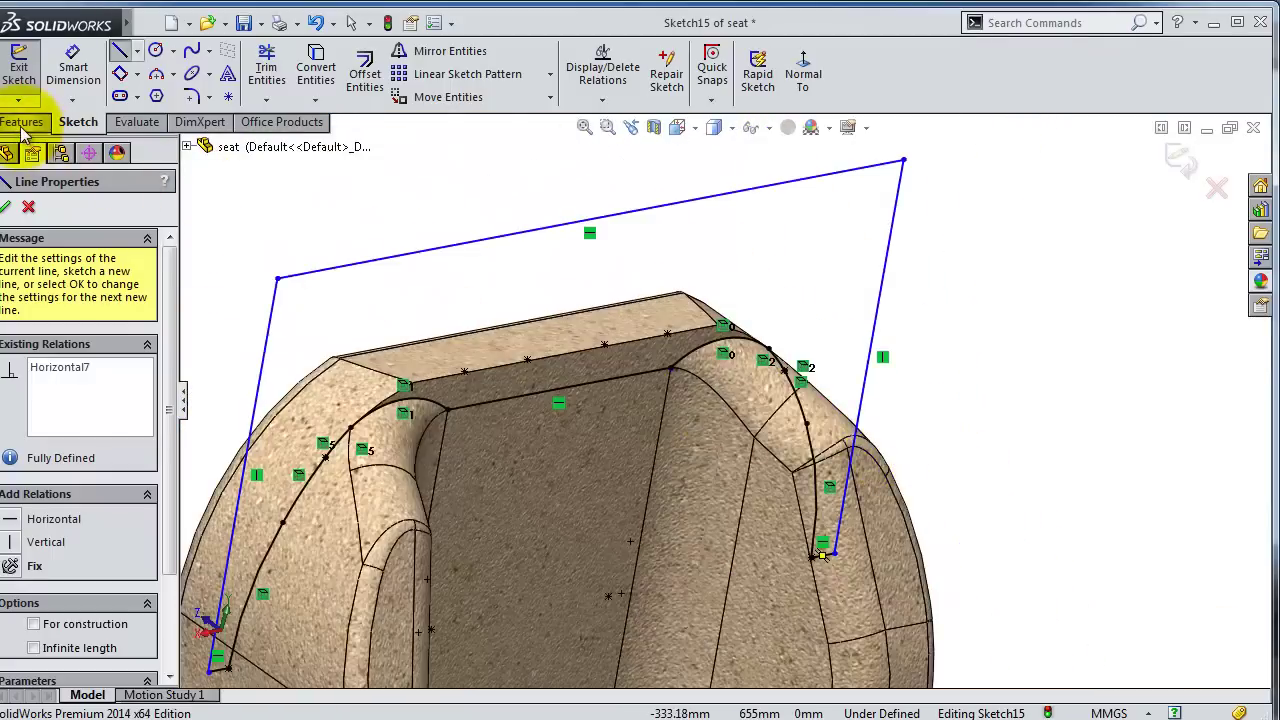
{"action": "left_click", "coordinate": [22, 122]}
{"action": "left_click", "coordinate": [291, 72]}
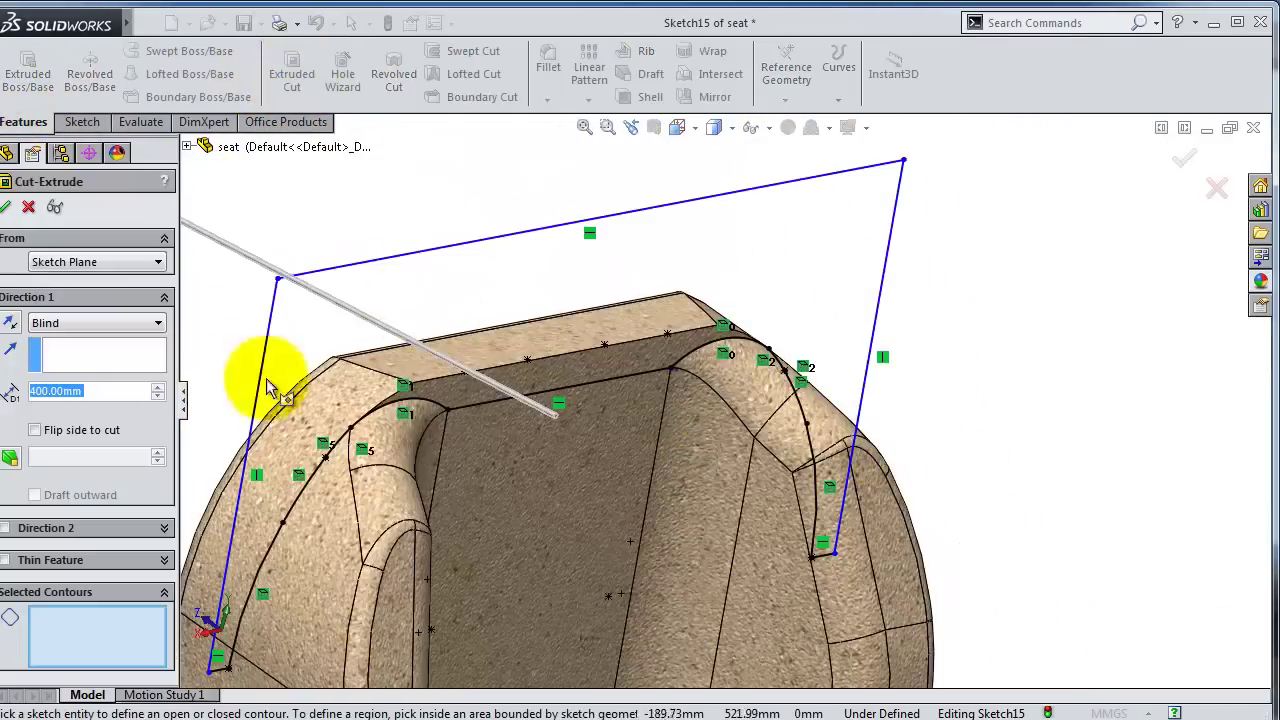
{"action": "left_click", "coordinate": [112, 322]}
{"action": "left_click", "coordinate": [100, 445]}
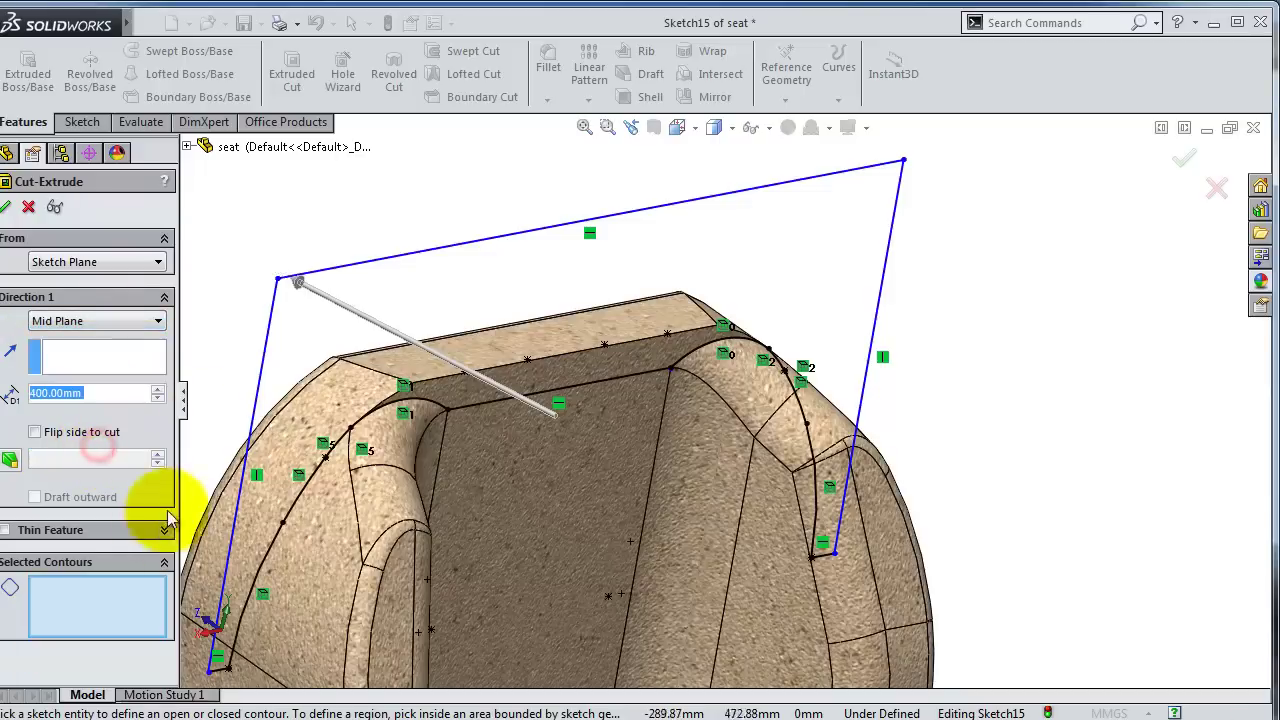
{"action": "left_click", "coordinate": [418, 345]}
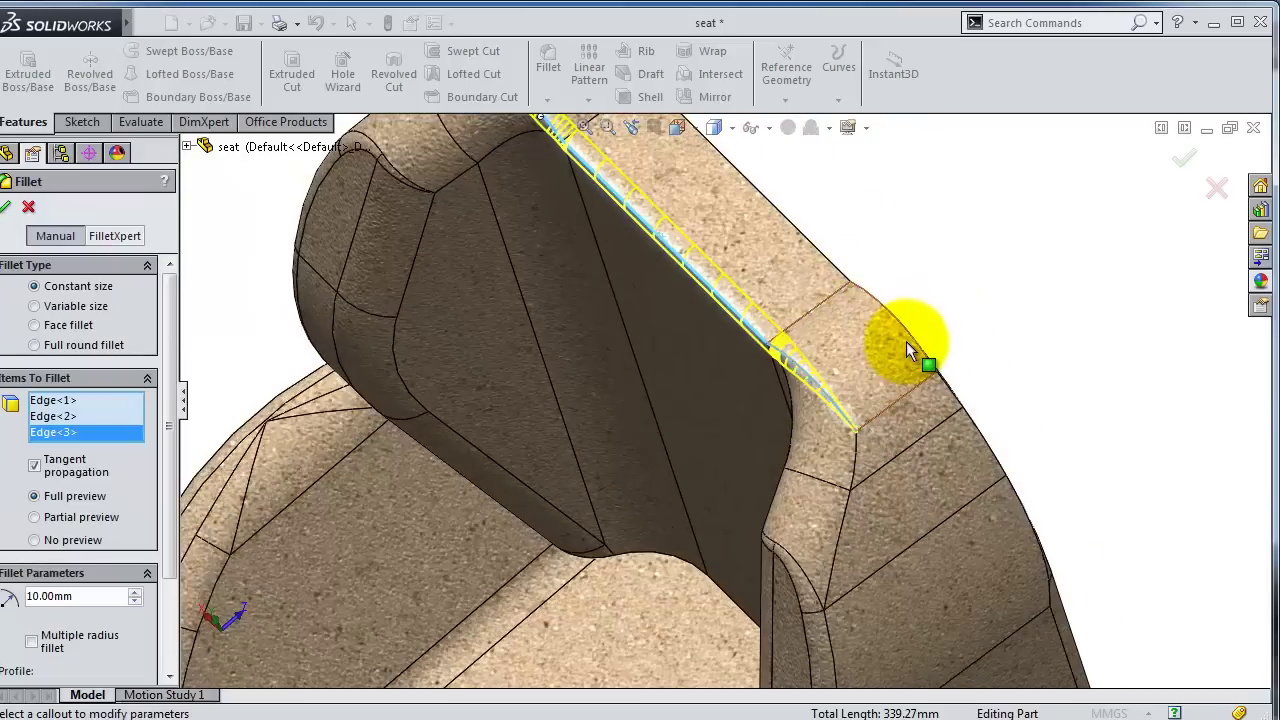
Fillet the cut bolster edges, upper edge and short corner edge at 10 mm radius
{"action": "left_click", "coordinate": [910, 326]}
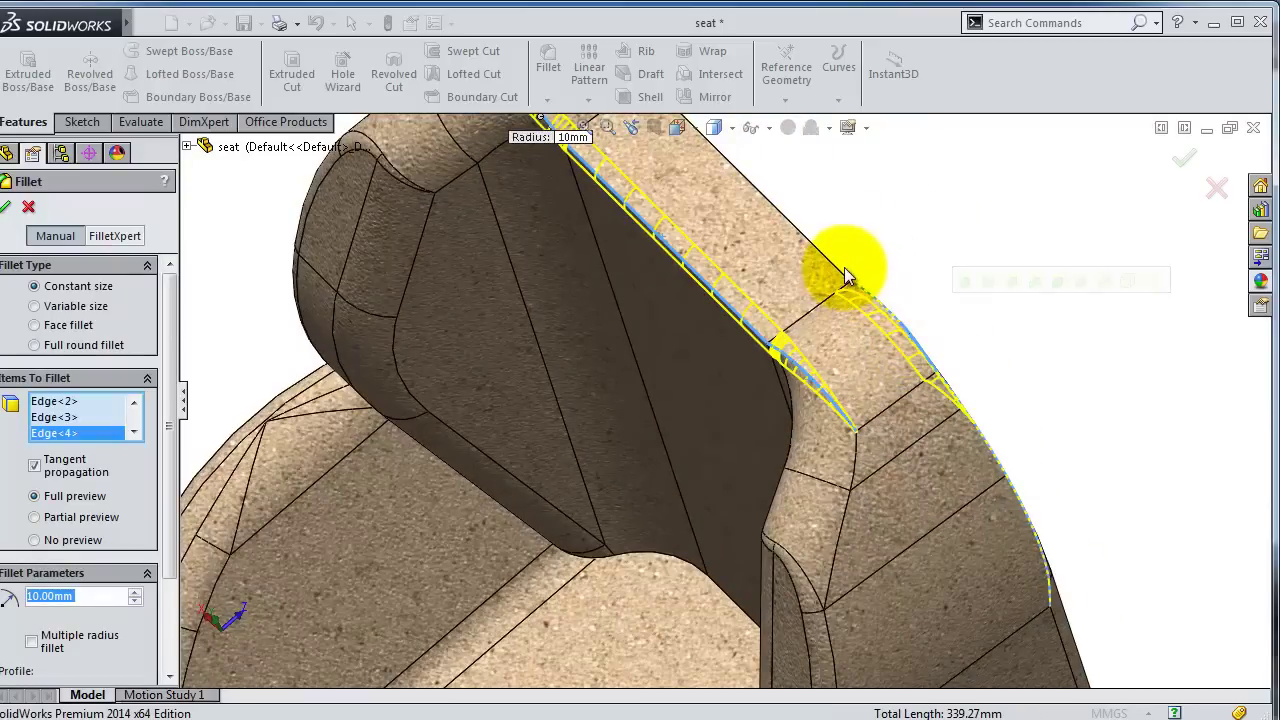
{"action": "left_click", "coordinate": [841, 268]}
{"action": "middle_click_drag", "start_coordinate": [870, 235], "coordinate": [784, 216]}
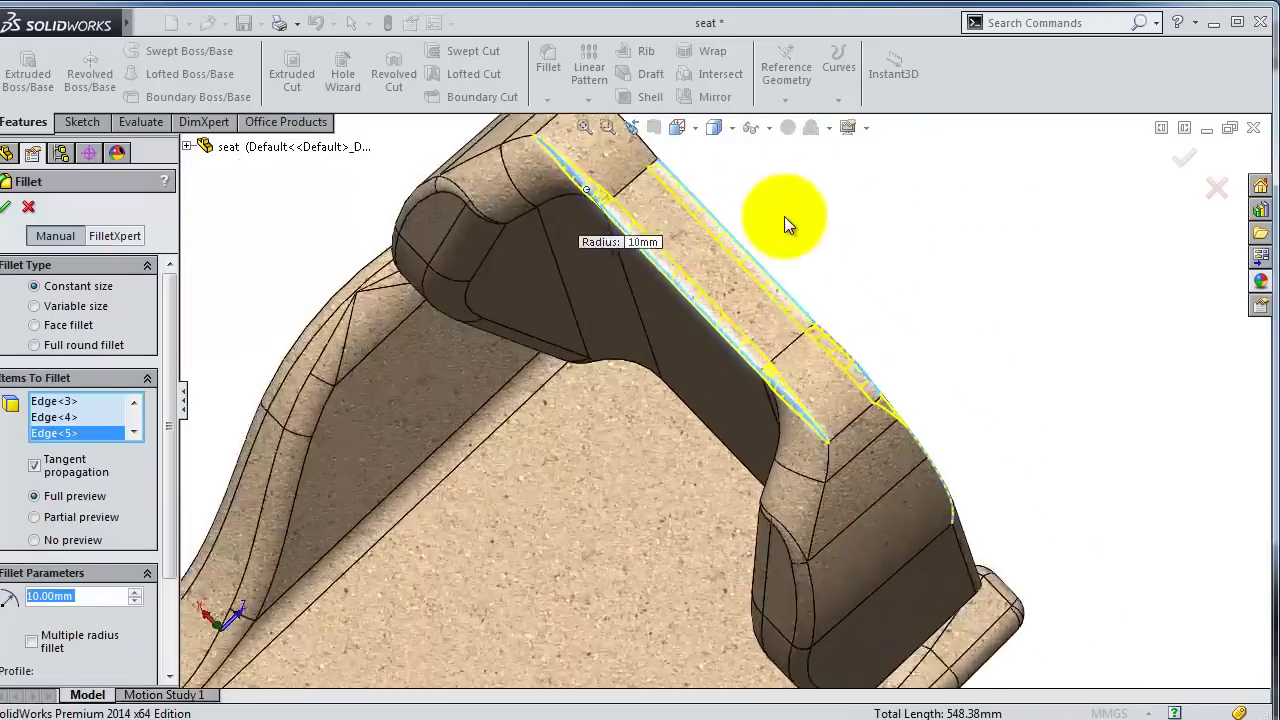
{"action": "scroll", "coordinate": [598, 322], "scroll_direction": "down", "scroll_amount": 3}
{"action": "left_click", "coordinate": [532, 363]}
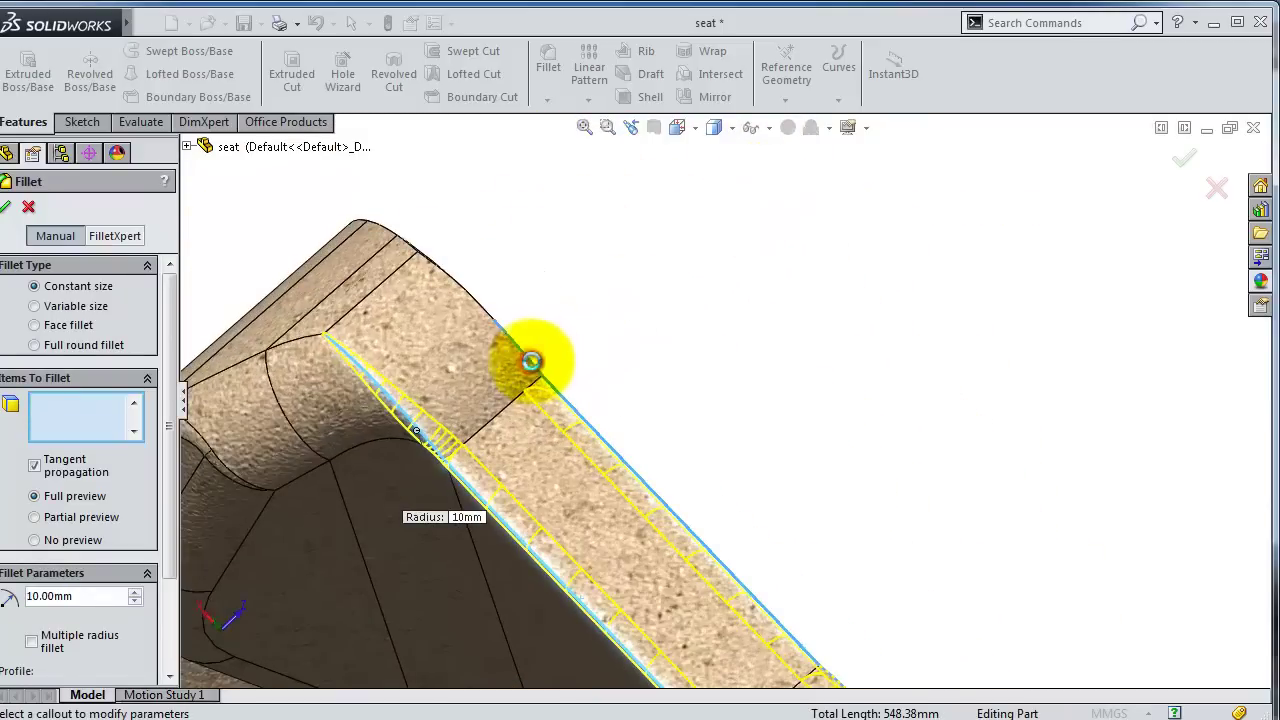
{"action": "left_click", "coordinate": [388, 292]}
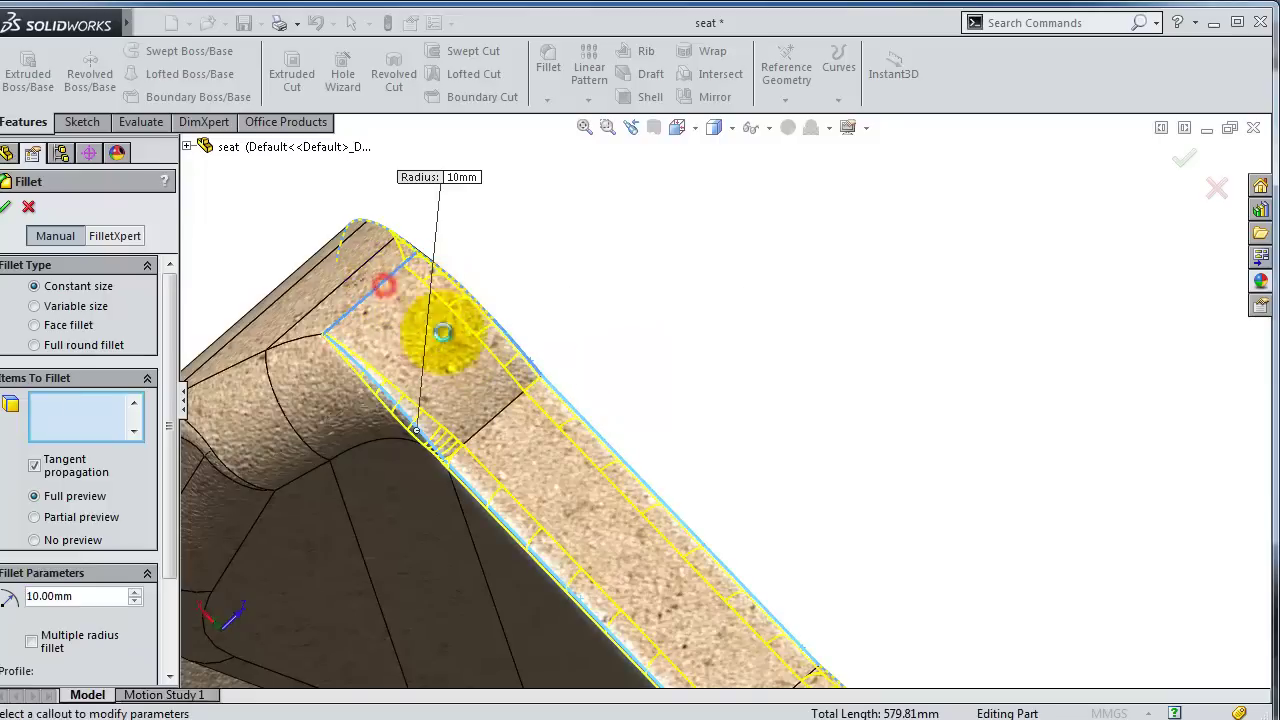
{"action": "right_click", "coordinate": [107, 433]}
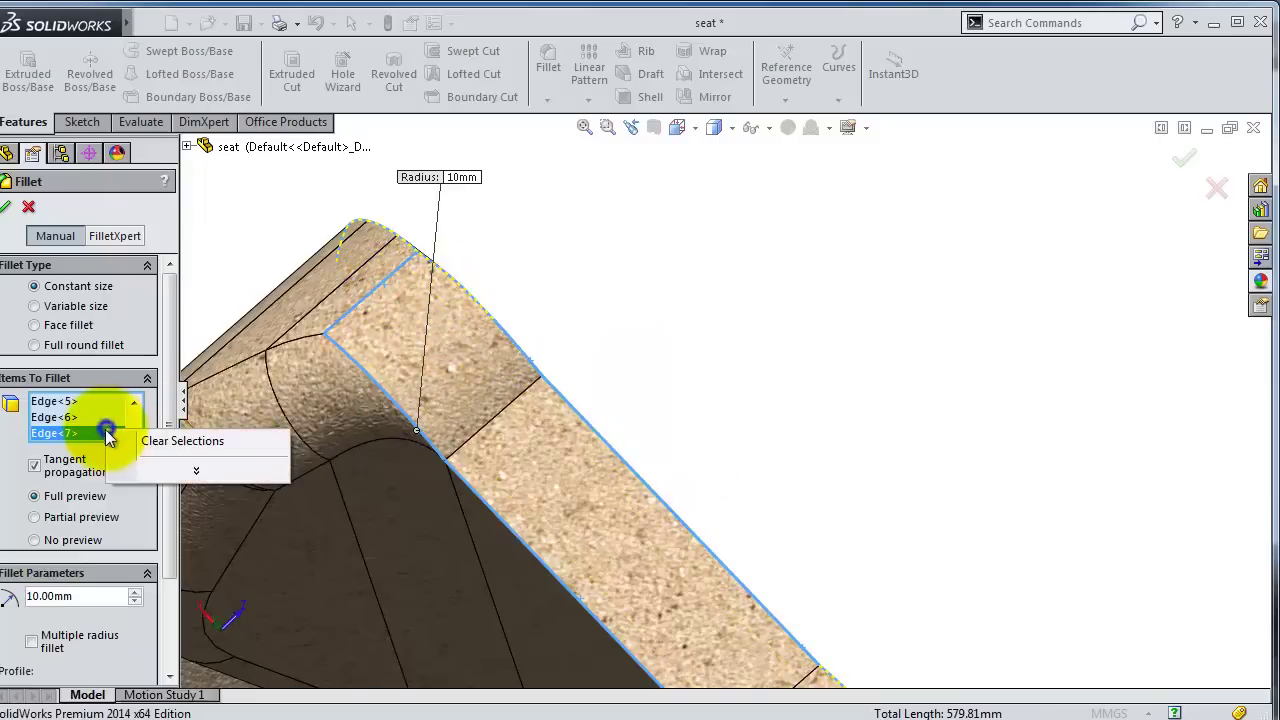
{"action": "left_click", "coordinate": [81, 436]}
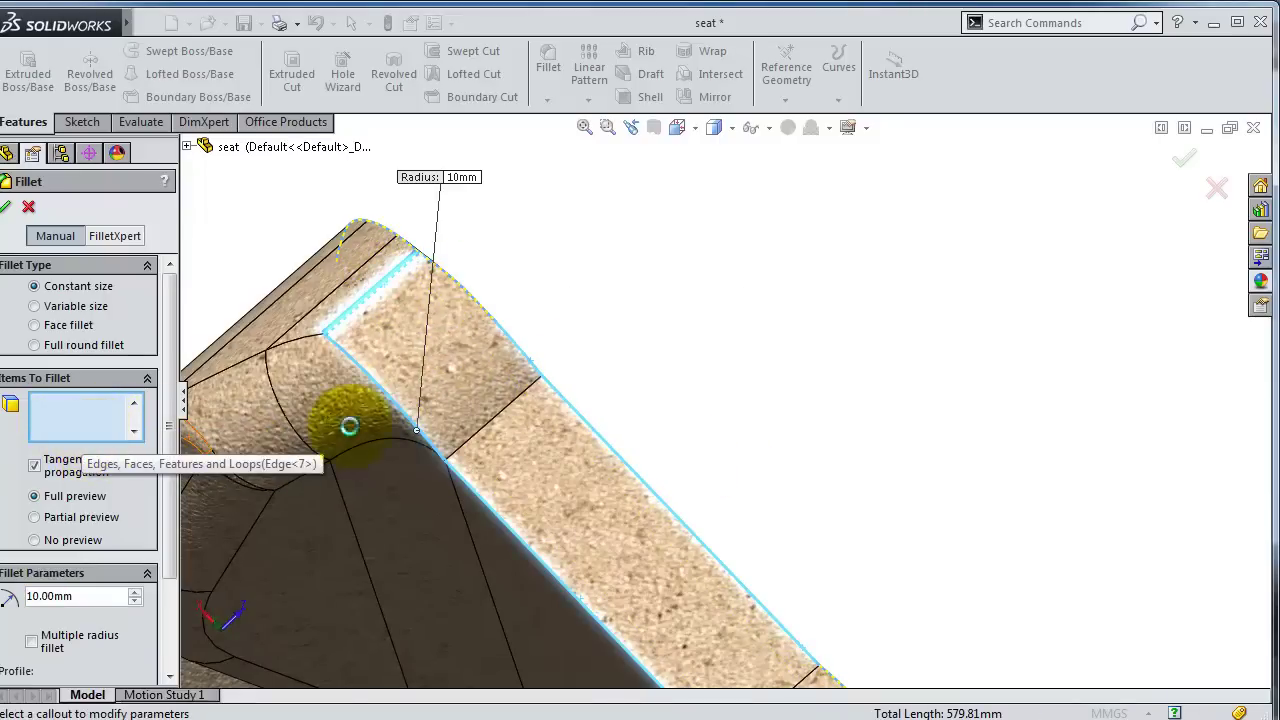
{"action": "mouse_move", "coordinate": [591, 323]}
{"action": "middle_mouse_down"}
{"action": "mouse_move", "coordinate": [500, 262]}
{"action": "mouse_move", "coordinate": [529, 243]}
{"action": "mouse_move", "coordinate": [634, 663]}
{"action": "mouse_move", "coordinate": [700, 543]}
{"action": "mouse_move", "coordinate": [780, 470]}
{"action": "mouse_move", "coordinate": [777, 423]}
{"action": "mouse_move", "coordinate": [849, 409]}
{"action": "mouse_move", "coordinate": [826, 409]}
{"action": "mouse_move", "coordinate": [634, 543]}
{"action": "mouse_move", "coordinate": [581, 523]}
{"action": "mouse_move", "coordinate": [569, 534]}
{"action": "middle_mouse_up"}
{"action": "left_click", "coordinate": [1183, 165]}
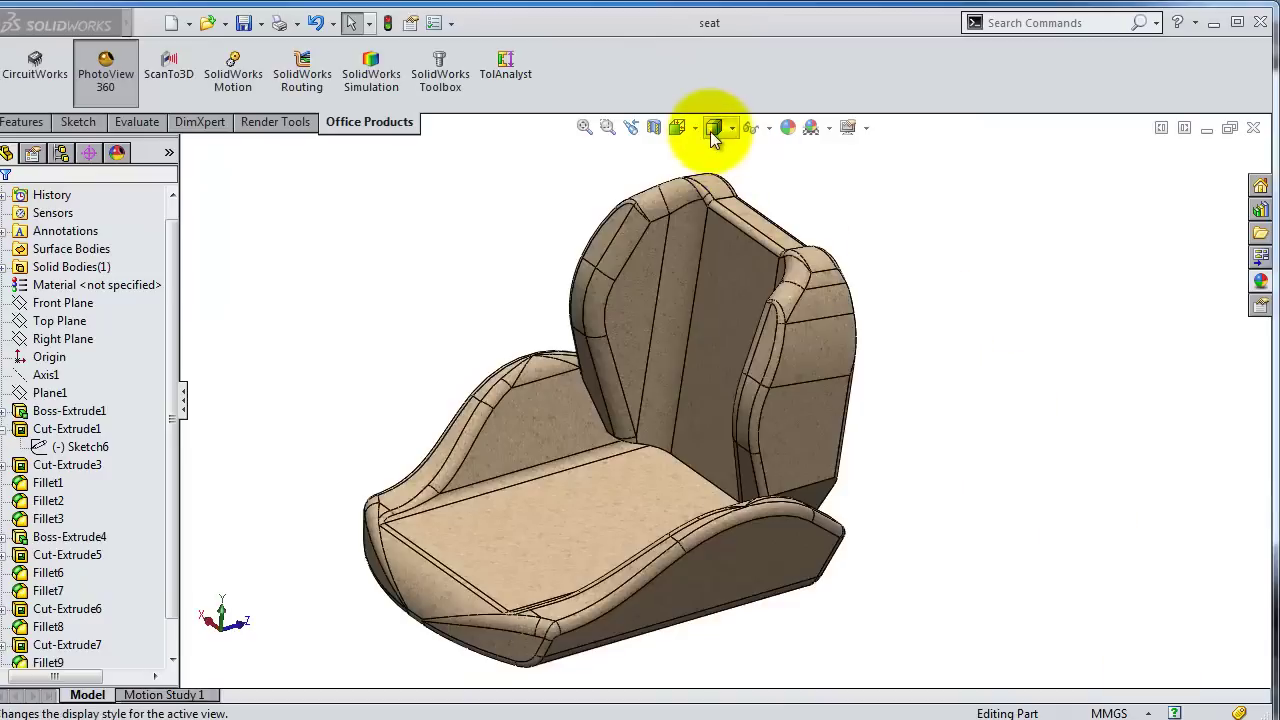
Switch the display style to Shaded without edges and orbit the seat to another side
{"action": "left_click", "coordinate": [714, 128]}
{"action": "left_click", "coordinate": [716, 202]}
{"action": "mouse_move", "coordinate": [823, 243]}
{"action": "middle_mouse_down"}
{"action": "mouse_move", "coordinate": [1034, 371]}
{"action": "mouse_move", "coordinate": [966, 329]}
{"action": "mouse_move", "coordinate": [762, 302]}
{"action": "mouse_move", "coordinate": [729, 343]}
{"action": "mouse_move", "coordinate": [614, 394]}
{"action": "mouse_move", "coordinate": [414, 360]}
{"action": "mouse_move", "coordinate": [384, 466]}
{"action": "middle_mouse_up"}
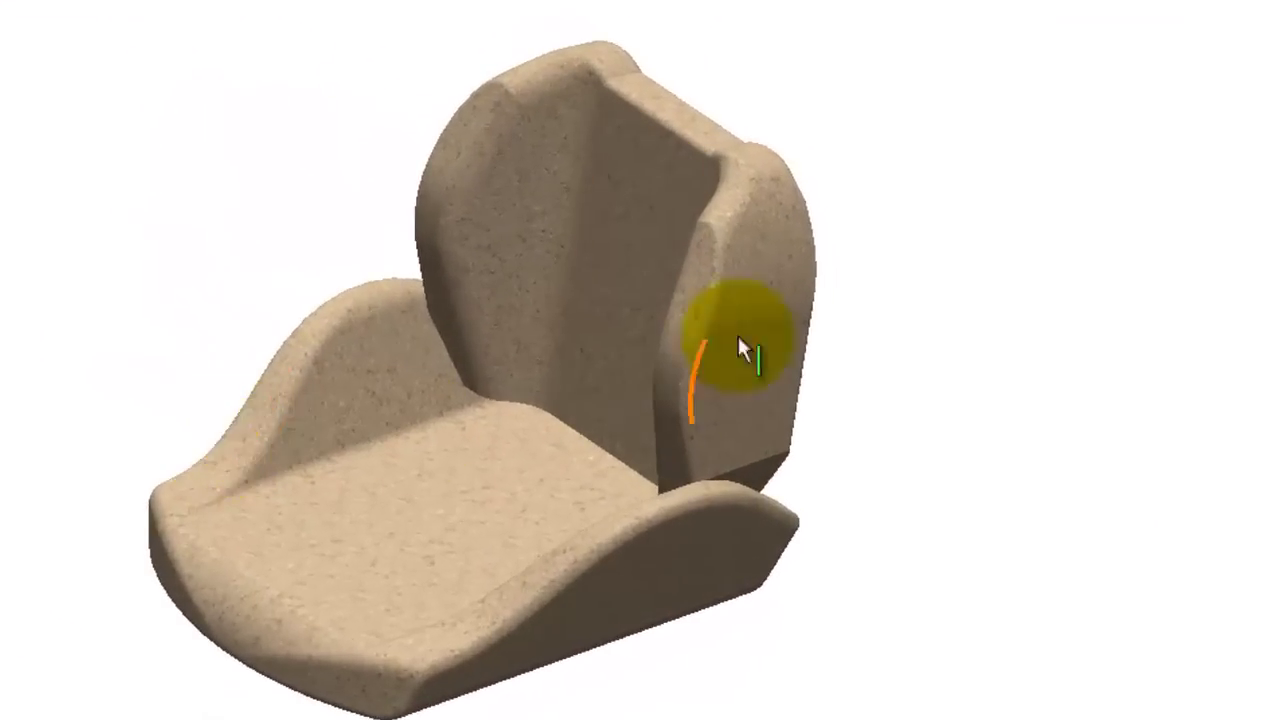